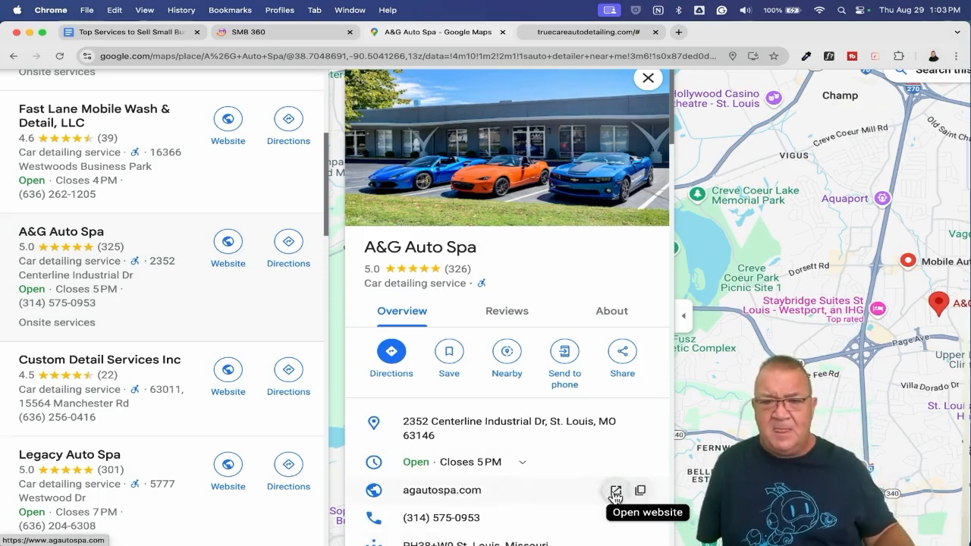
Open A&G Auto Spa's website from its map listing, review its detailing services, and close the site.
{"action": "left_click", "coordinate": [614, 493]}
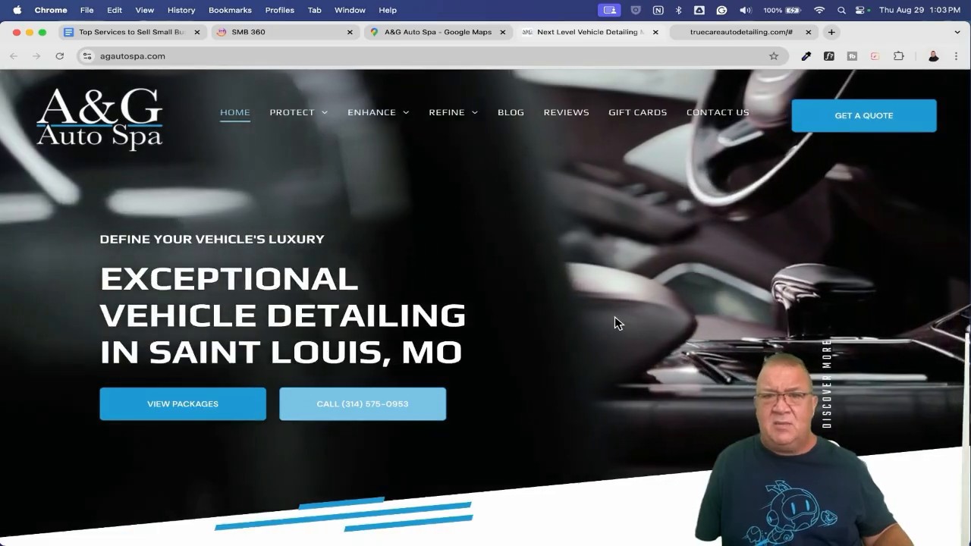
{"action": "scroll", "coordinate": [582, 262], "scroll_direction": "down", "scroll_amount": 5}
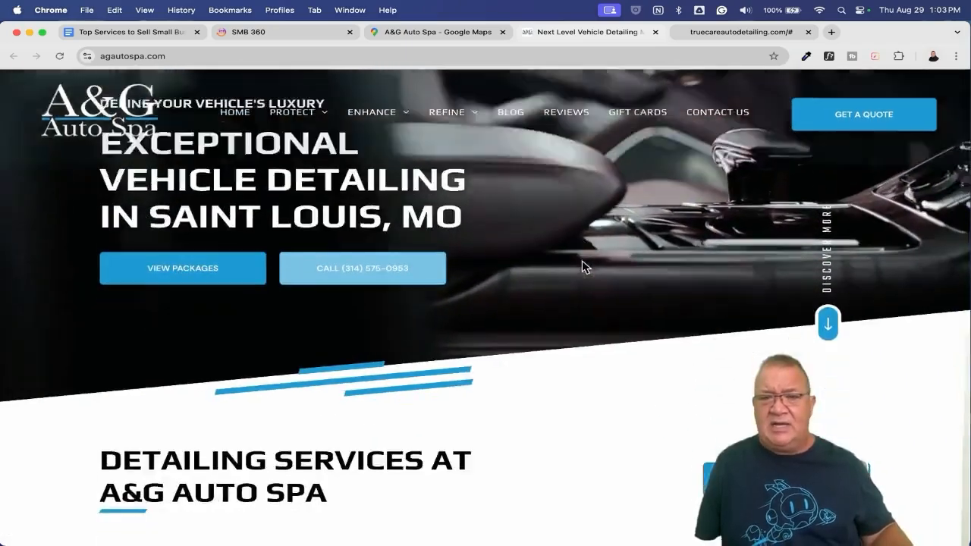
{"action": "scroll", "coordinate": [583, 264], "scroll_direction": "down", "scroll_amount": 3}
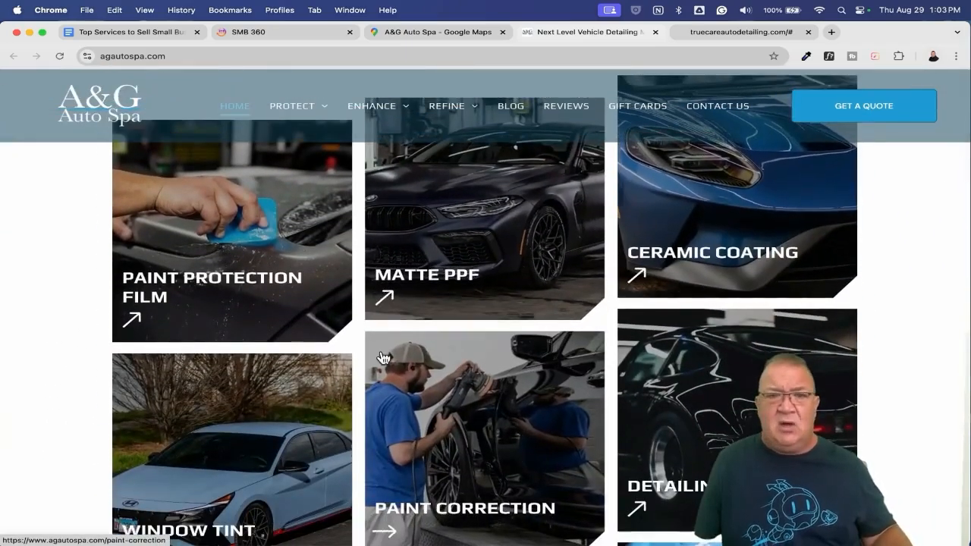
{"action": "scroll", "coordinate": [568, 427], "scroll_direction": "down", "scroll_amount": 3}
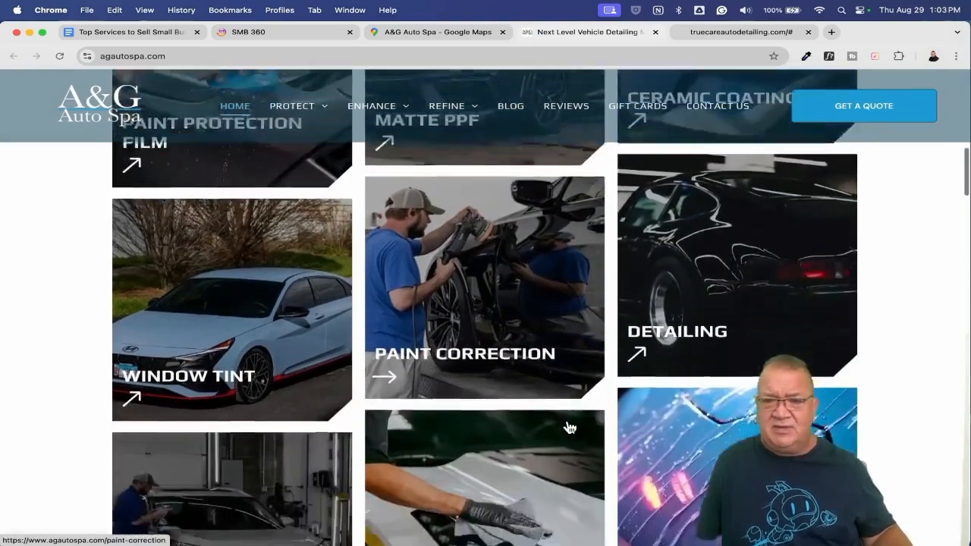
{"action": "scroll", "coordinate": [567, 419], "scroll_direction": "down", "scroll_amount": 2}
{"action": "scroll", "coordinate": [566, 416], "scroll_direction": "up", "scroll_amount": 6}
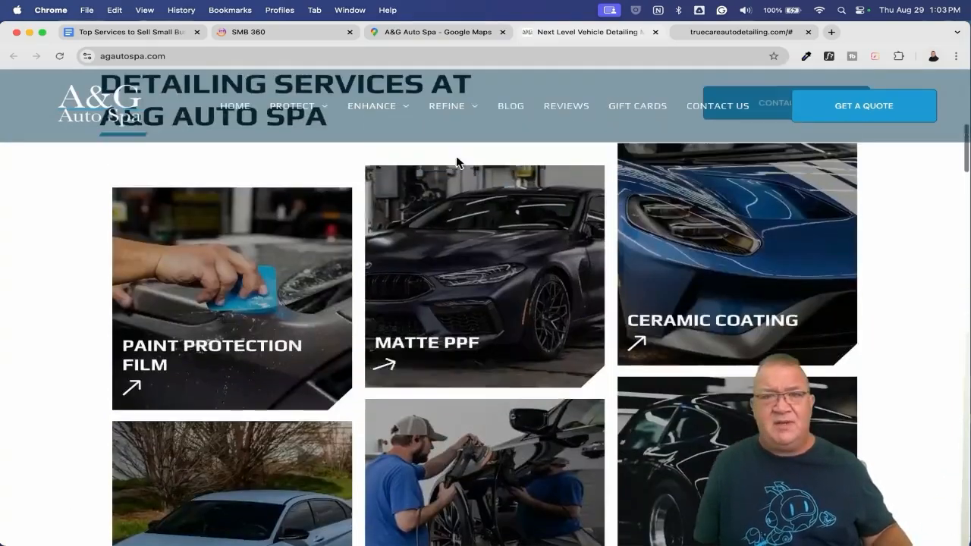
{"action": "left_click", "coordinate": [655, 32]}
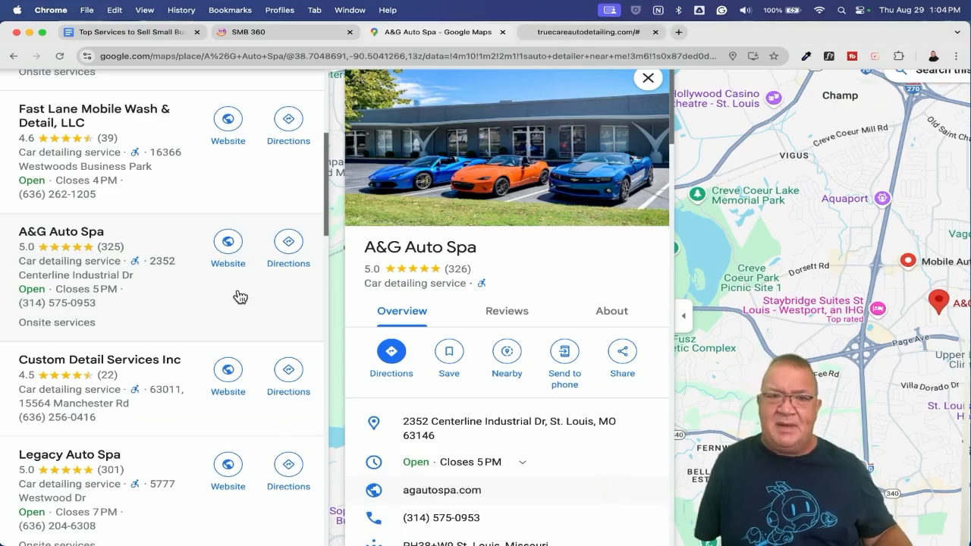
Open the Custom Detail Services Inc listing and compare its rating and review count with the neighbouring detailers.
{"action": "left_click", "coordinate": [96, 410]}
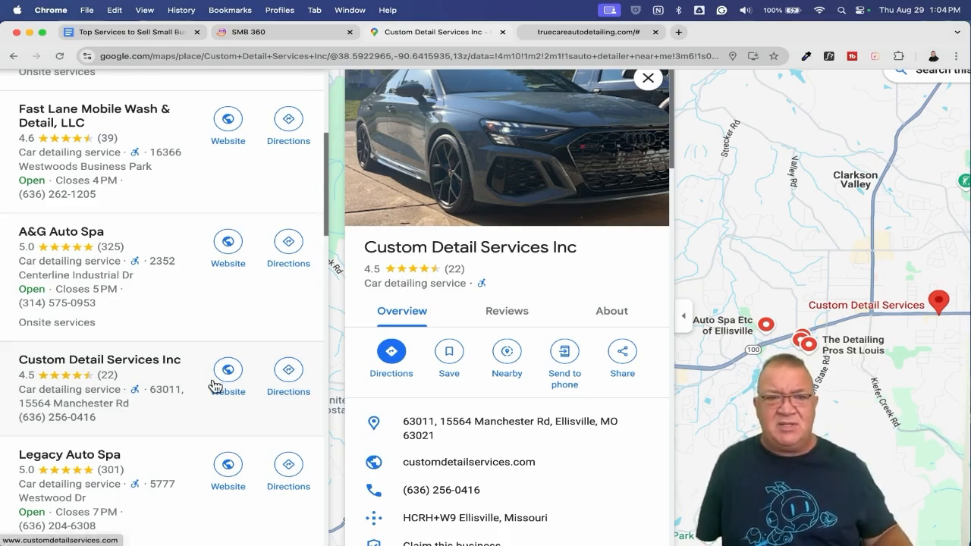
{"action": "key", "text": "super+equal"}
{"action": "key", "text": "super+equal"}
{"action": "key", "text": "super+equal"}
{"action": "key", "text": "super+equal"}
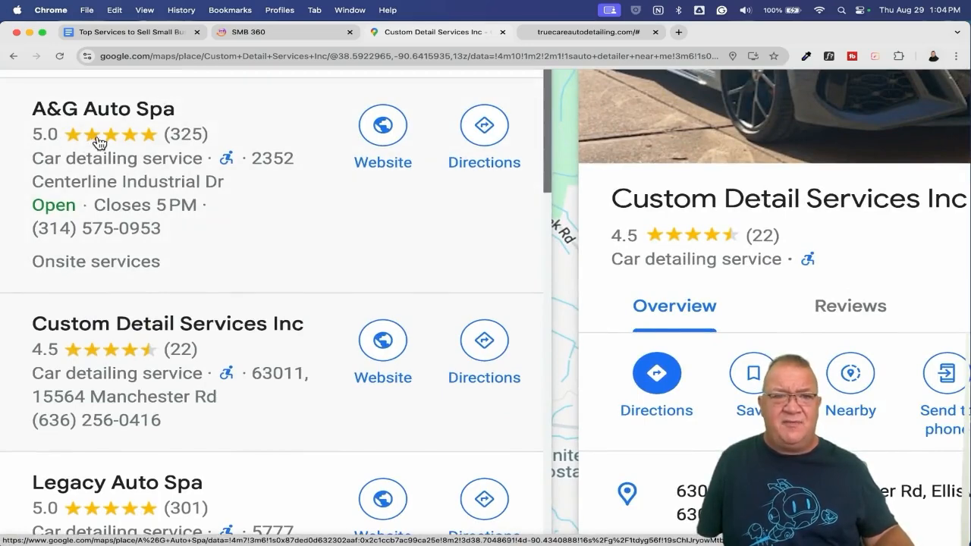
{"action": "scroll", "coordinate": [190, 175], "scroll_direction": "down", "scroll_amount": 3}
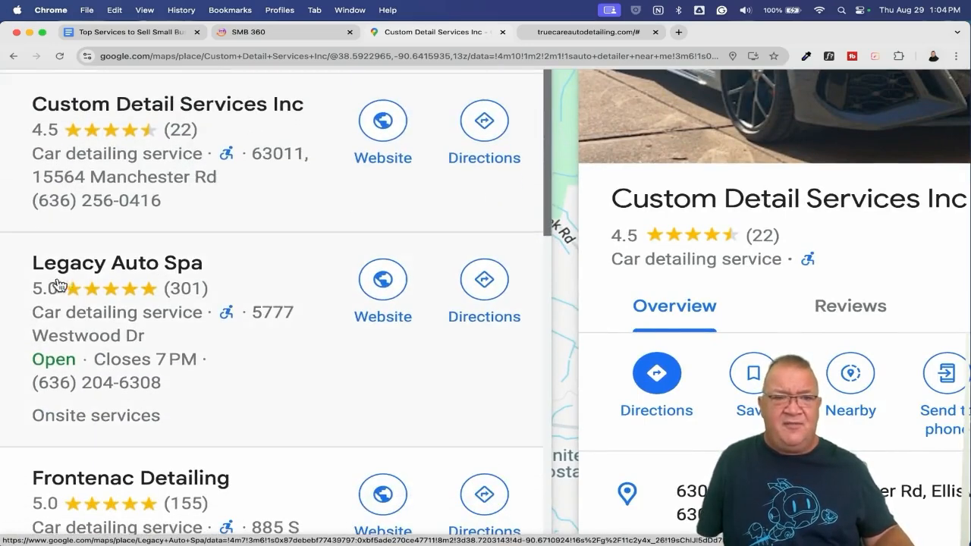
{"action": "scroll", "coordinate": [198, 302], "scroll_direction": "up", "scroll_amount": 1}
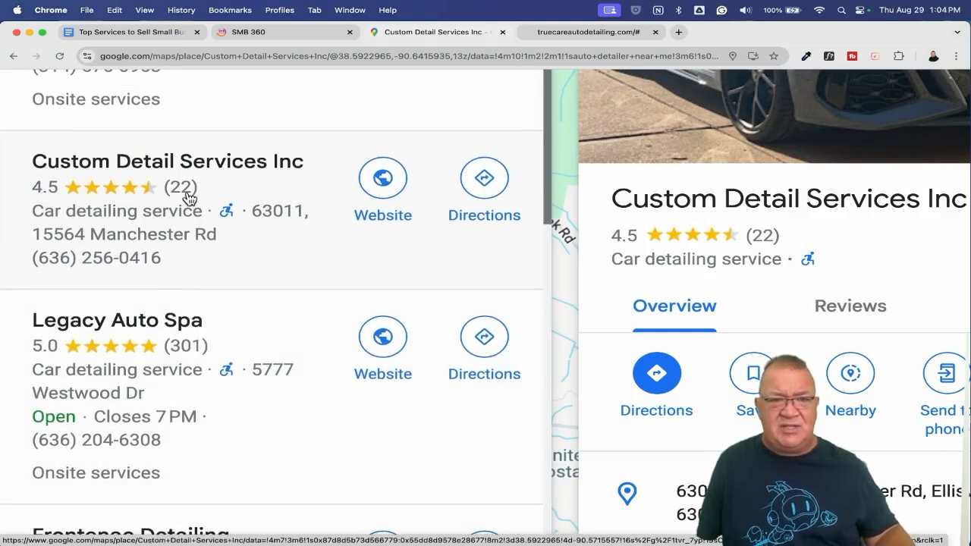
{"action": "scroll", "coordinate": [189, 198], "scroll_direction": "down", "scroll_amount": 5}
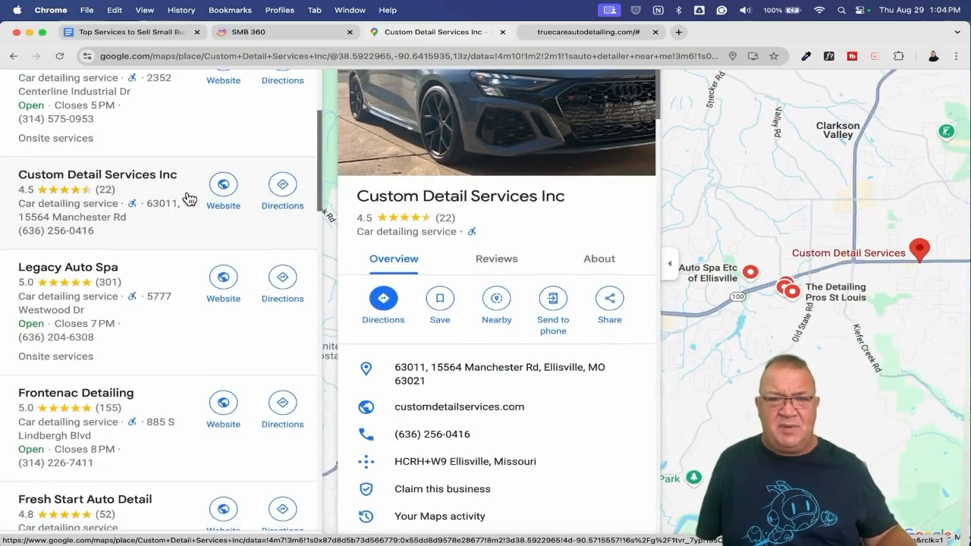
Open the Custom Detail Services website from its listing and review the homepage banner, introduction and What We Do section.
{"action": "left_click", "coordinate": [605, 407]}
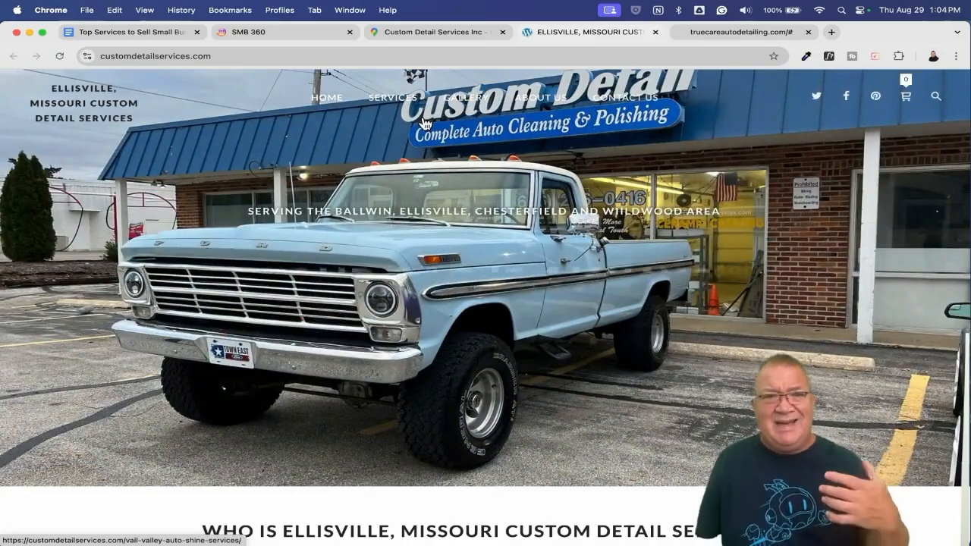
{"action": "scroll", "coordinate": [423, 124], "scroll_direction": "down", "scroll_amount": 6}
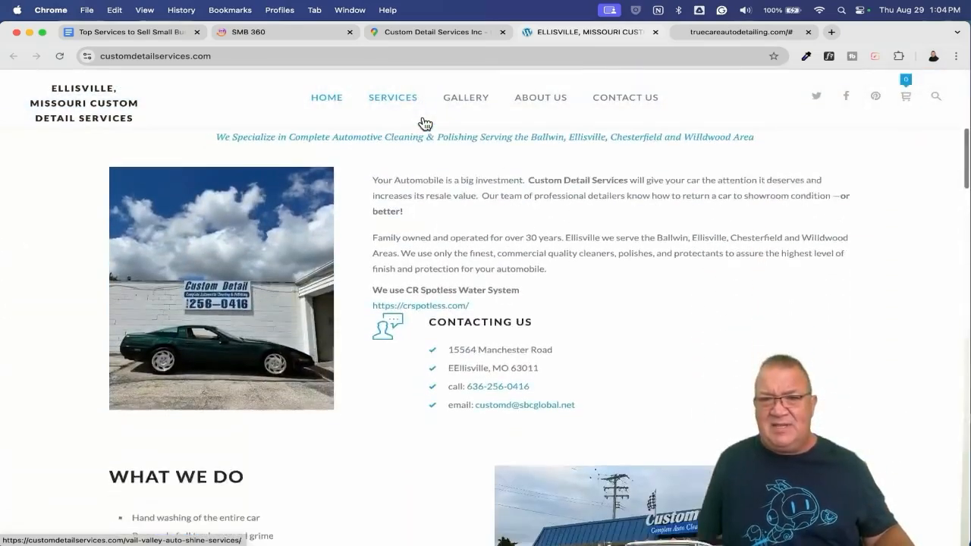
{"action": "scroll", "coordinate": [425, 124], "scroll_direction": "down", "scroll_amount": 5}
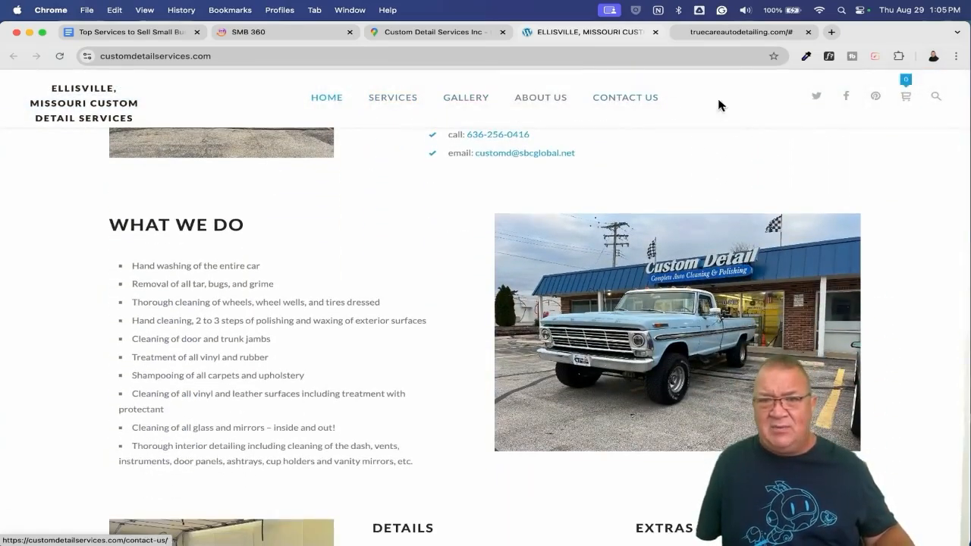
{"action": "scroll", "coordinate": [794, 143], "scroll_direction": "up", "scroll_amount": 10}
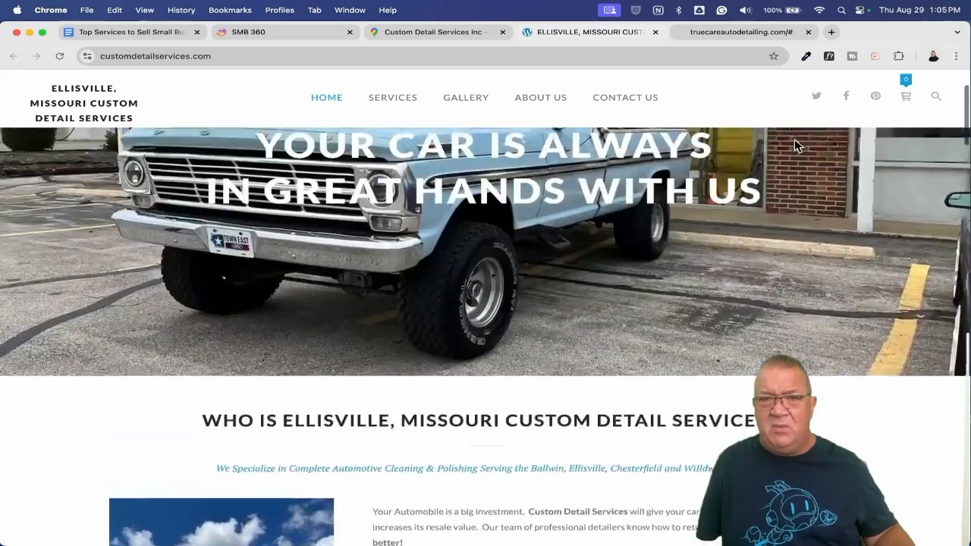
{"action": "scroll", "coordinate": [794, 138], "scroll_direction": "up", "scroll_amount": 2}
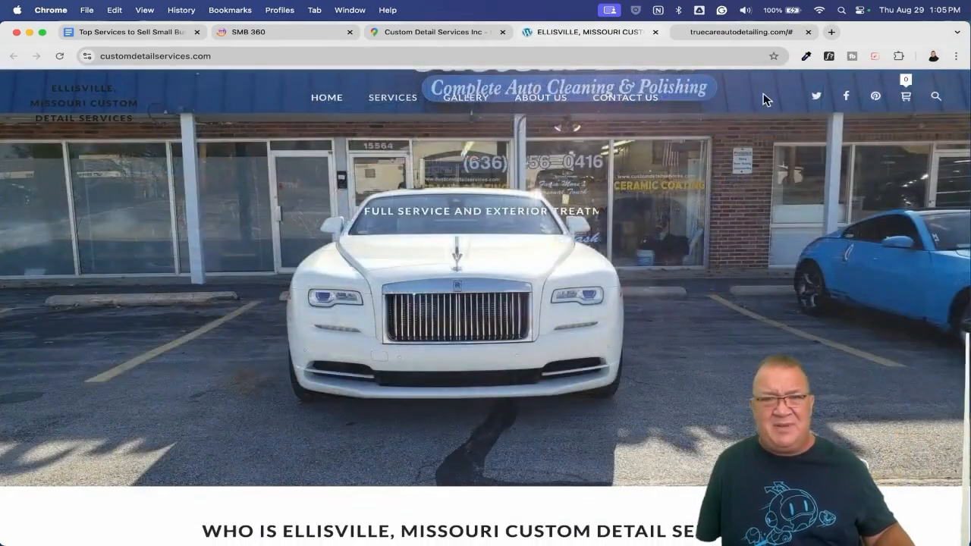
{"action": "scroll", "coordinate": [763, 99], "scroll_direction": "down", "scroll_amount": 3}
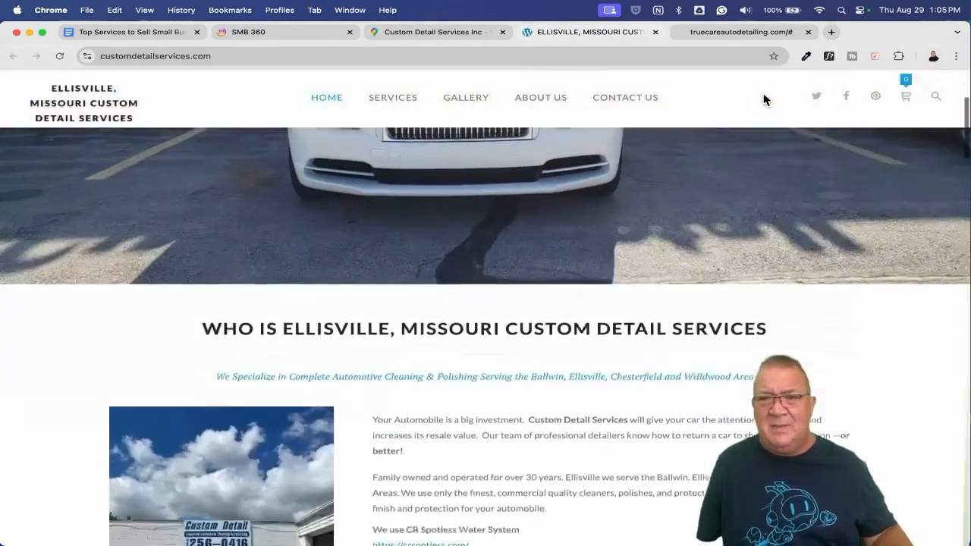
Switch to the True Care Auto Detailing site and review its Our Services section for comparison.
{"action": "left_click", "coordinate": [716, 32]}
{"action": "scroll", "coordinate": [730, 215], "scroll_direction": "down", "scroll_amount": 6}
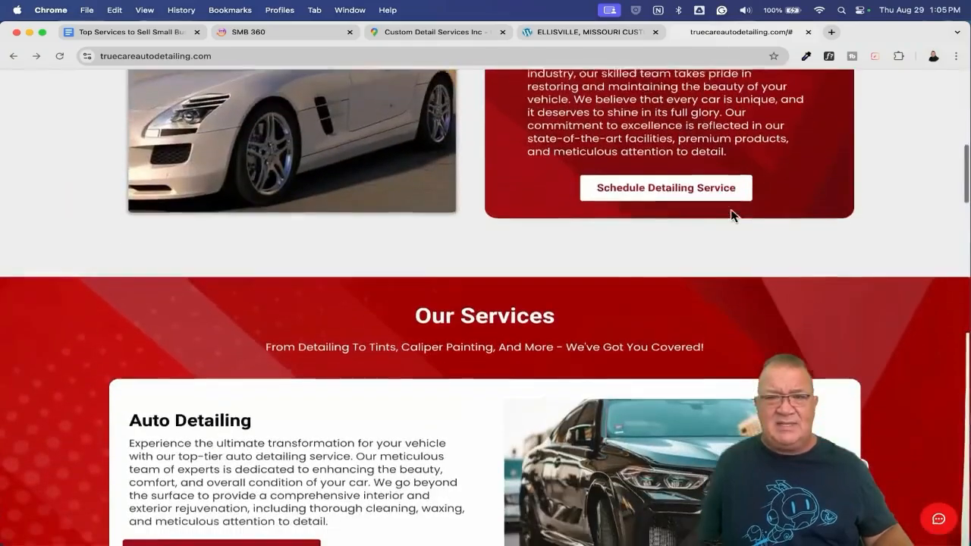
{"action": "scroll", "coordinate": [733, 215], "scroll_direction": "down", "scroll_amount": 6}
Return to the Custom Detail Services site and examine its detailing prices, extras, ceramic coating and process sections.
{"action": "left_click", "coordinate": [550, 32]}
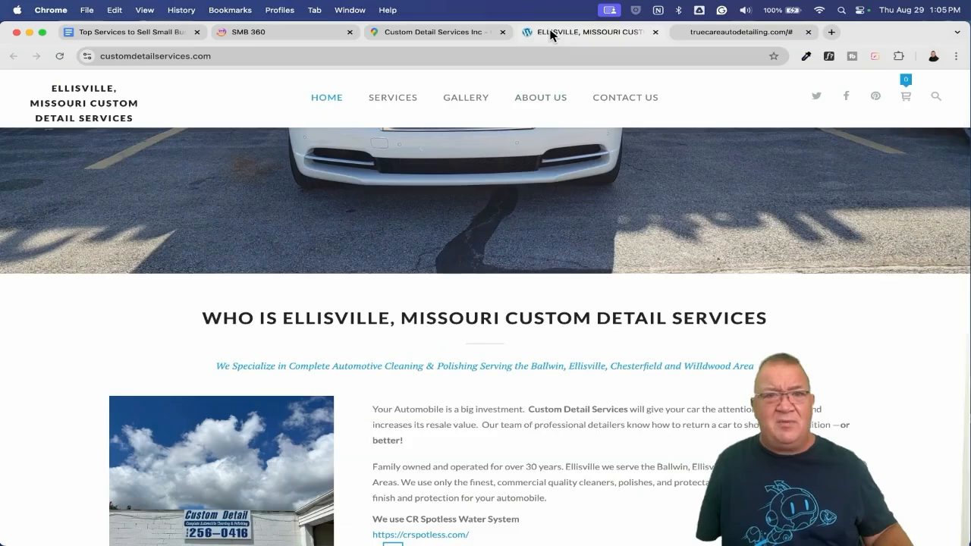
{"action": "scroll", "coordinate": [597, 310], "scroll_direction": "down", "scroll_amount": 6}
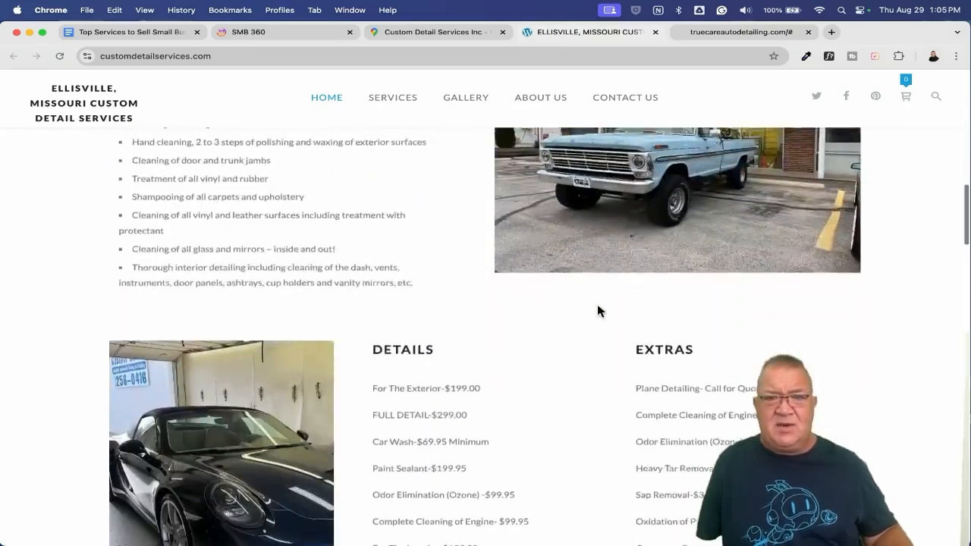
{"action": "scroll", "coordinate": [597, 311], "scroll_direction": "down", "scroll_amount": 5}
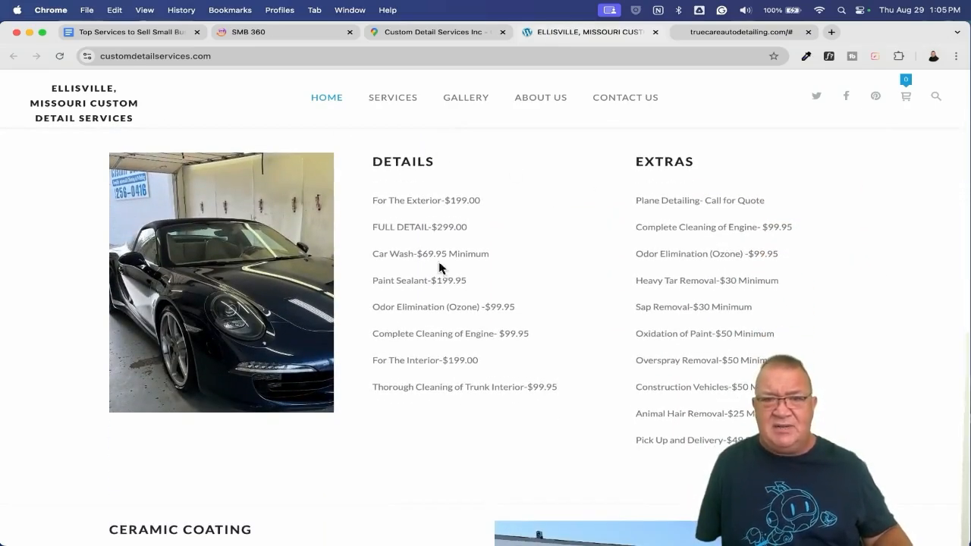
{"action": "scroll", "coordinate": [729, 325], "scroll_direction": "down", "scroll_amount": 15}
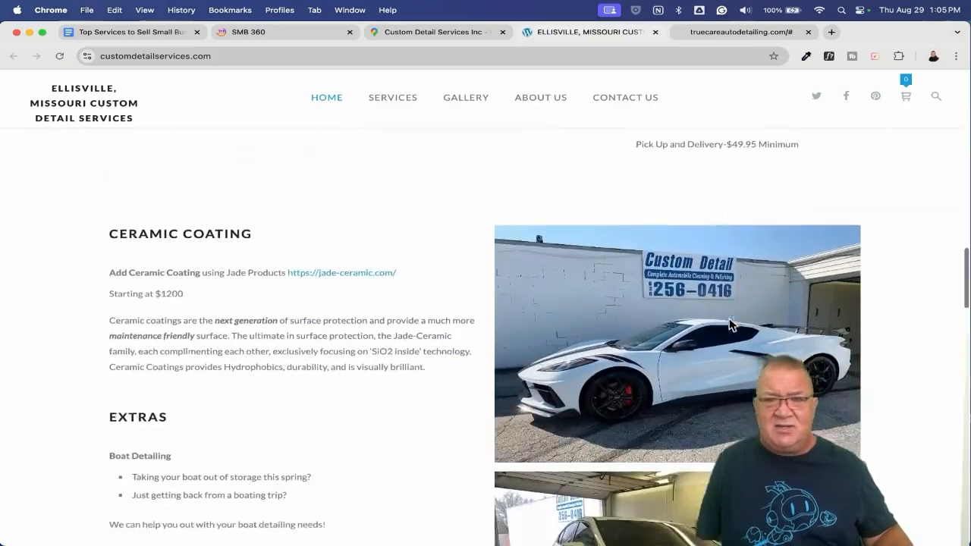
{"action": "scroll", "coordinate": [729, 325], "scroll_direction": "down", "scroll_amount": 9}
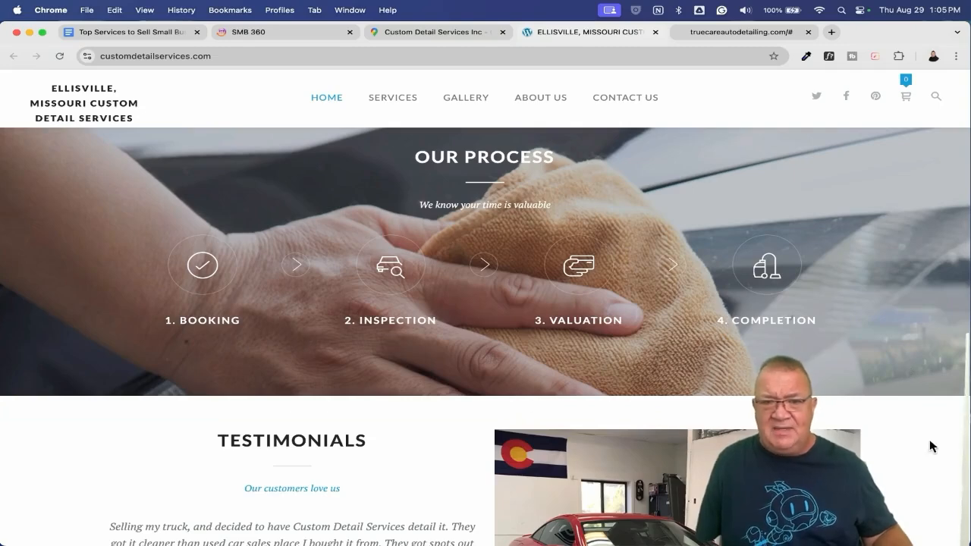
Examine the testimonials and location map on the Custom Detail Services homepage, ending back at its banner.
{"action": "scroll", "coordinate": [936, 429], "scroll_direction": "down", "scroll_amount": 8}
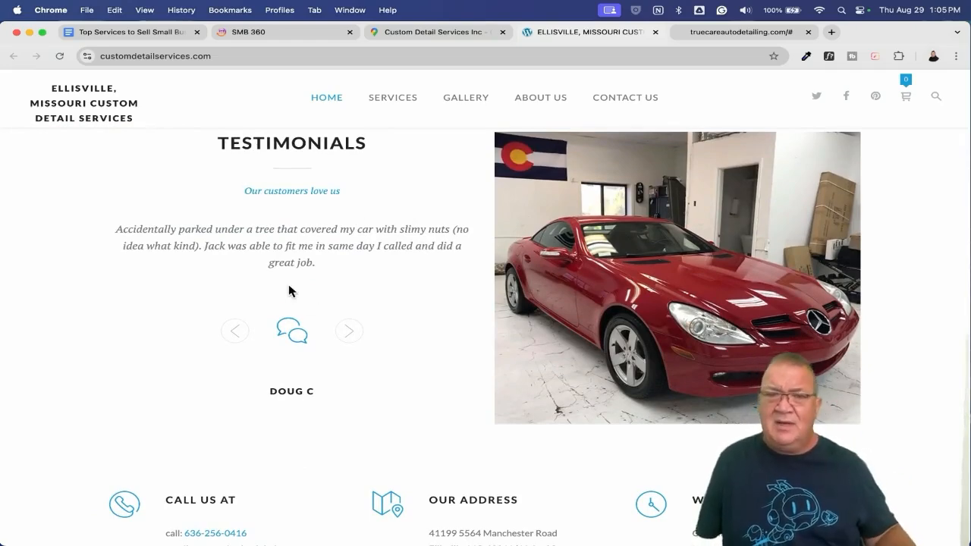
{"action": "scroll", "coordinate": [288, 287], "scroll_direction": "up", "scroll_amount": 1}
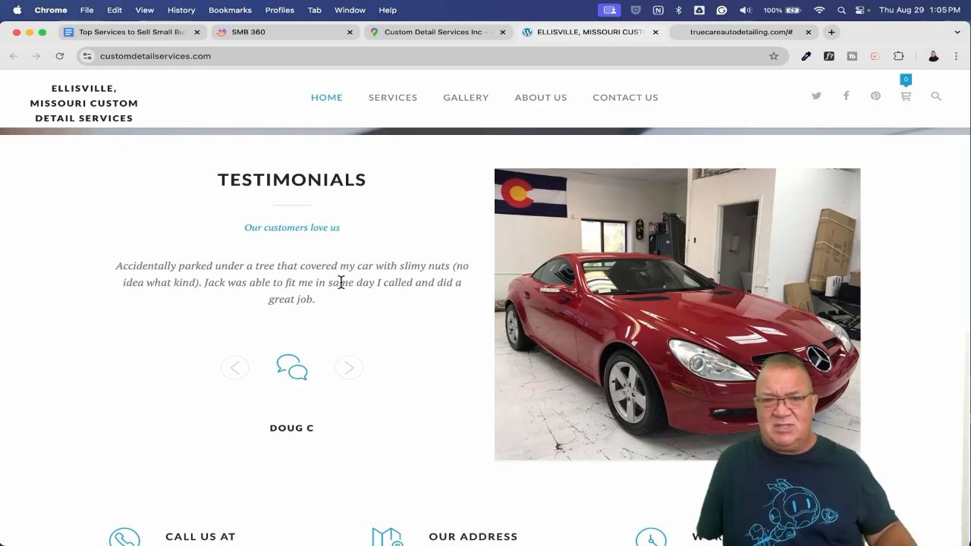
{"action": "scroll", "coordinate": [340, 282], "scroll_direction": "down", "scroll_amount": 10}
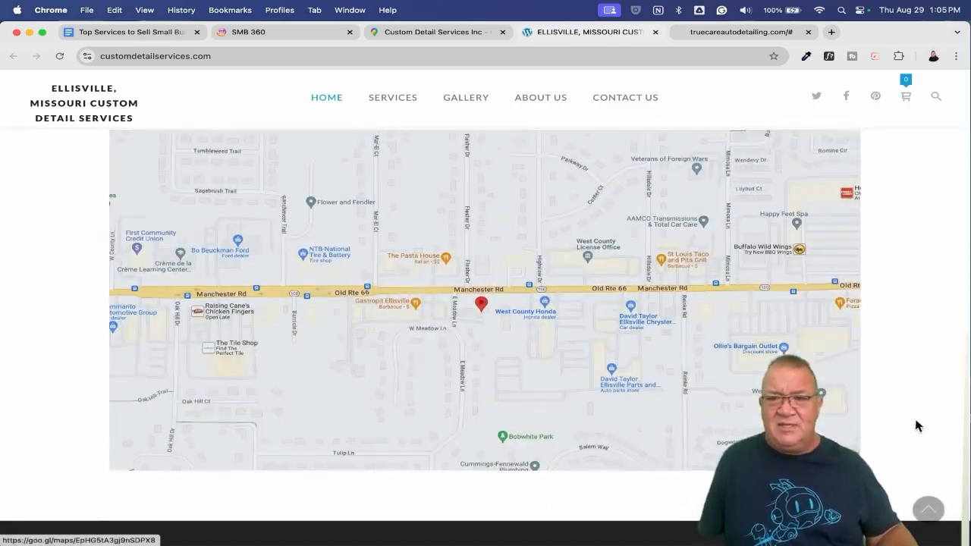
{"action": "scroll", "coordinate": [927, 438], "scroll_direction": "up", "scroll_amount": 15}
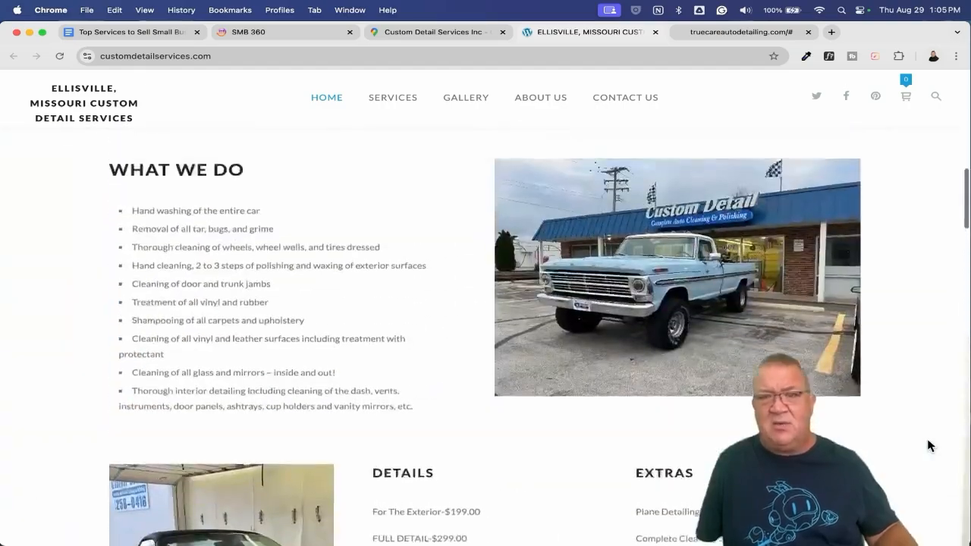
{"action": "scroll", "coordinate": [927, 438], "scroll_direction": "up", "scroll_amount": 10}
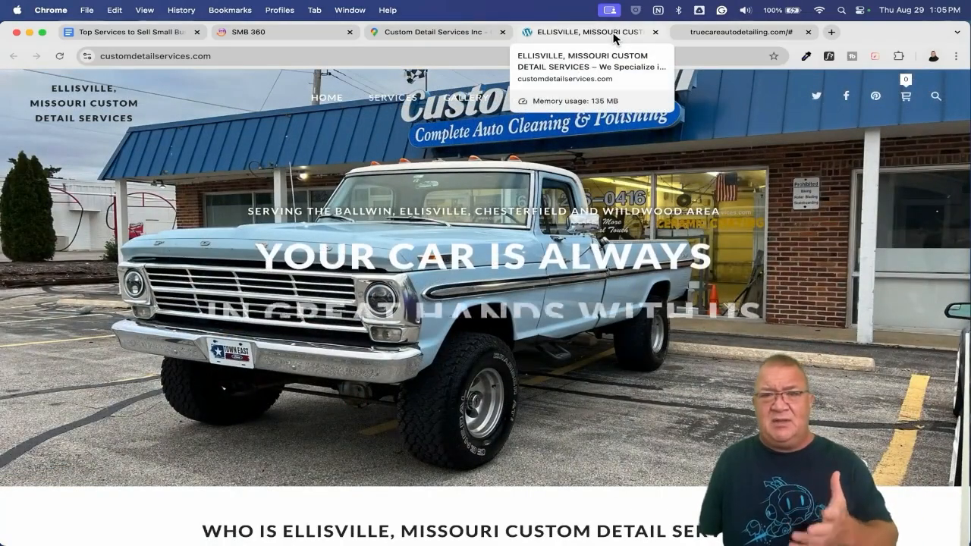
Compare the top banner of the True Care Auto Detailing site with that of the Custom Detail Services homepage.
{"action": "left_click", "coordinate": [739, 33]}
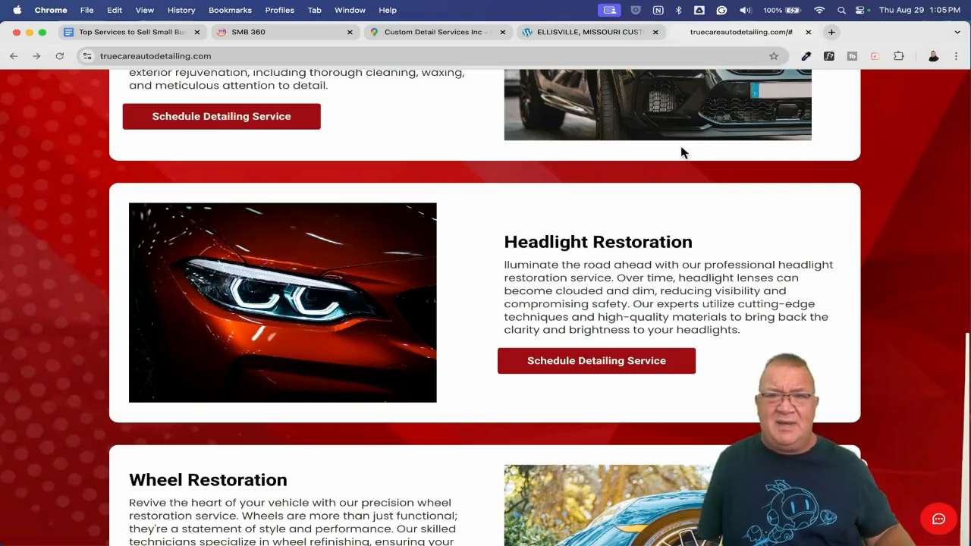
{"action": "scroll", "coordinate": [681, 152], "scroll_direction": "up", "scroll_amount": 20}
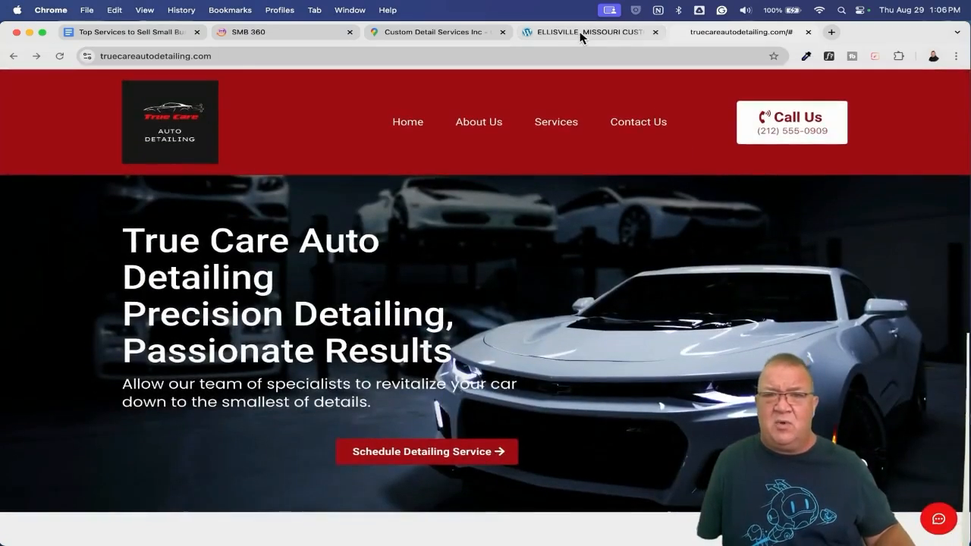
{"action": "left_click", "coordinate": [581, 35]}
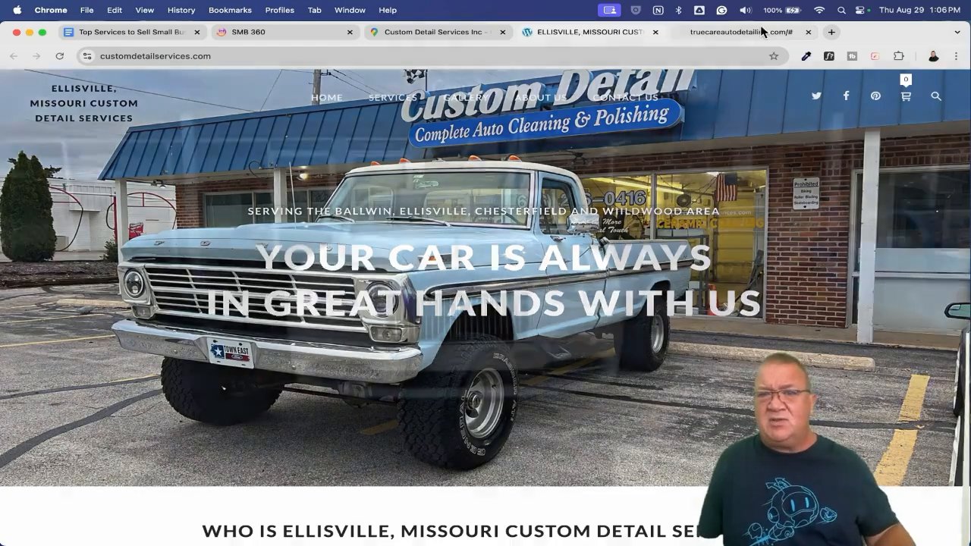
{"action": "left_click", "coordinate": [741, 33]}
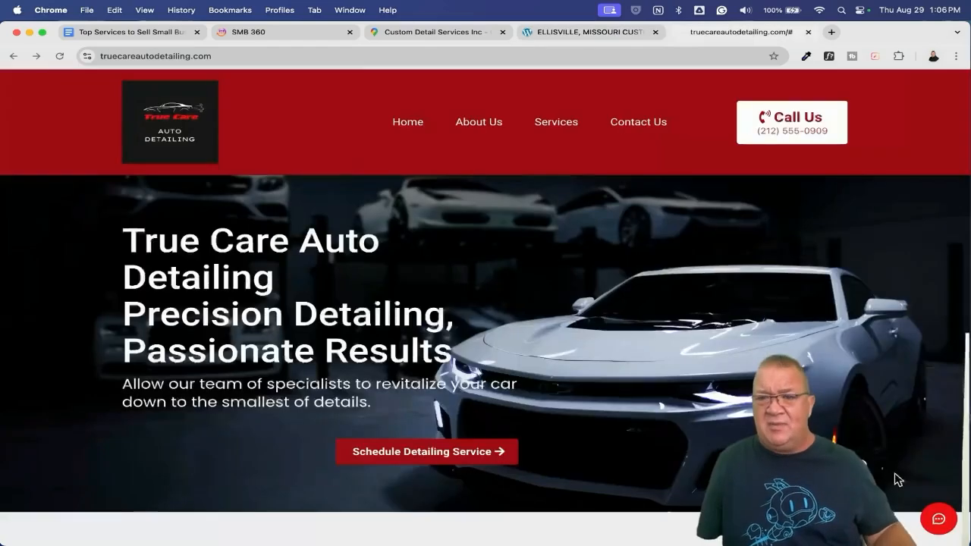
Check True Care's chat widget form, close it, and open the page for scheduling a detailing service.
{"action": "left_click", "coordinate": [933, 523]}
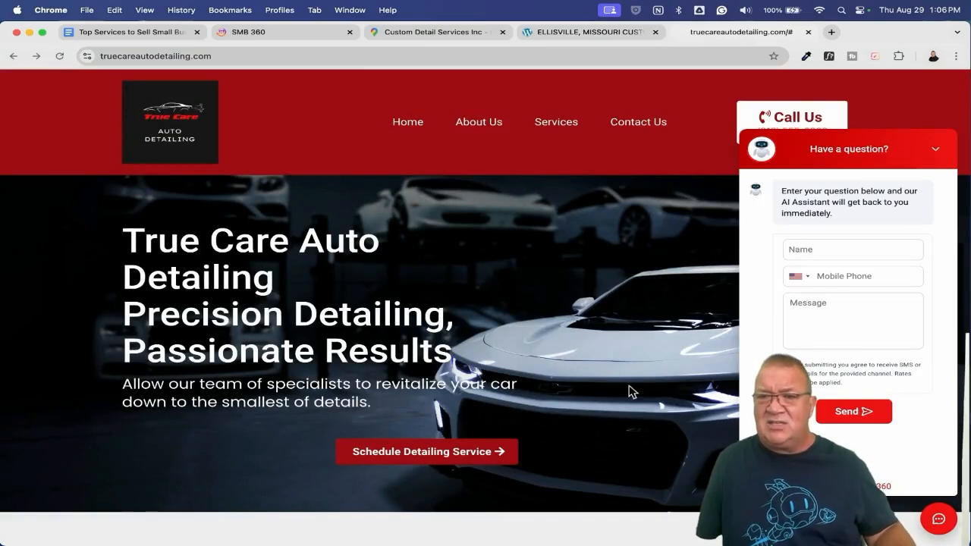
{"action": "left_click", "coordinate": [935, 149]}
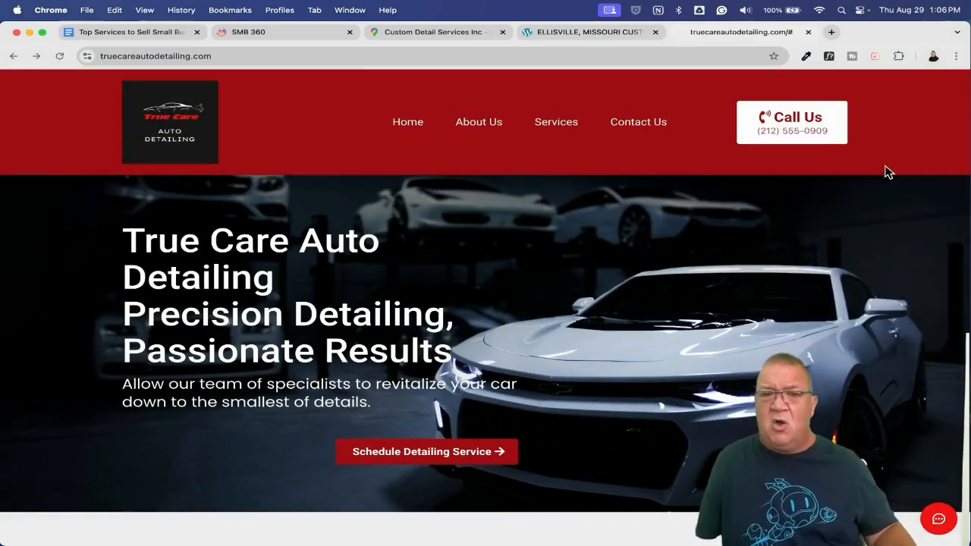
{"action": "left_click", "coordinate": [381, 450]}
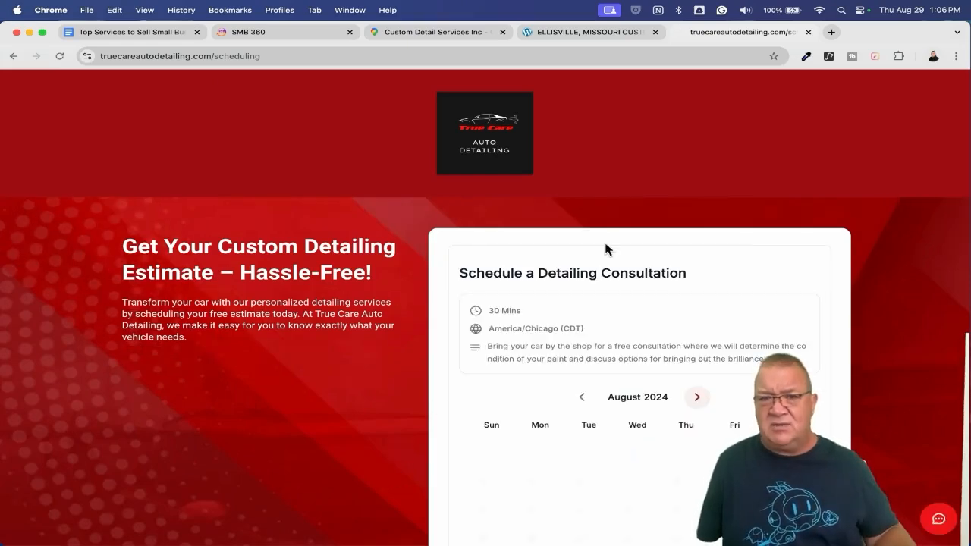
Close the Custom Detail Services site and look through the auto detailer map results for a business without a website link.
{"action": "left_click", "coordinate": [589, 31]}
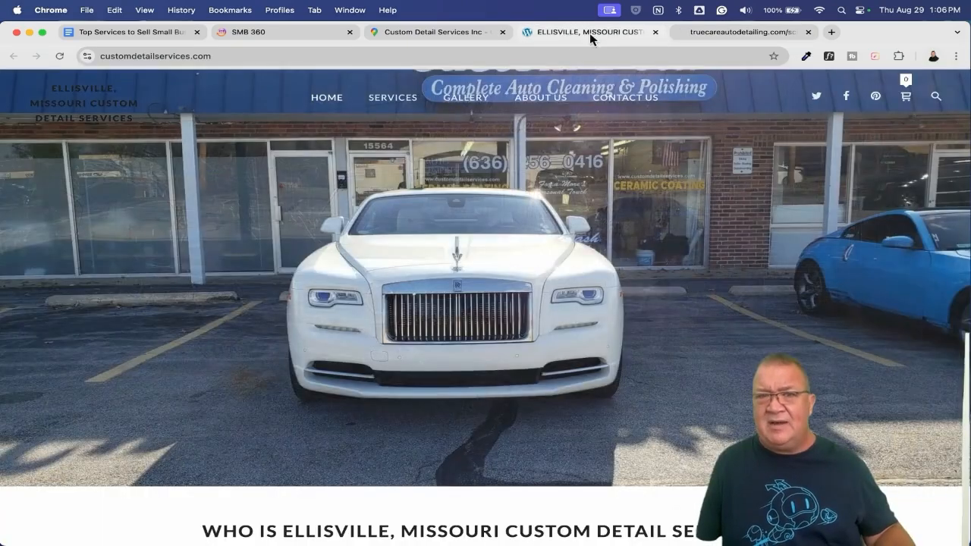
{"action": "left_click", "coordinate": [655, 32]}
{"action": "left_click", "coordinate": [427, 35]}
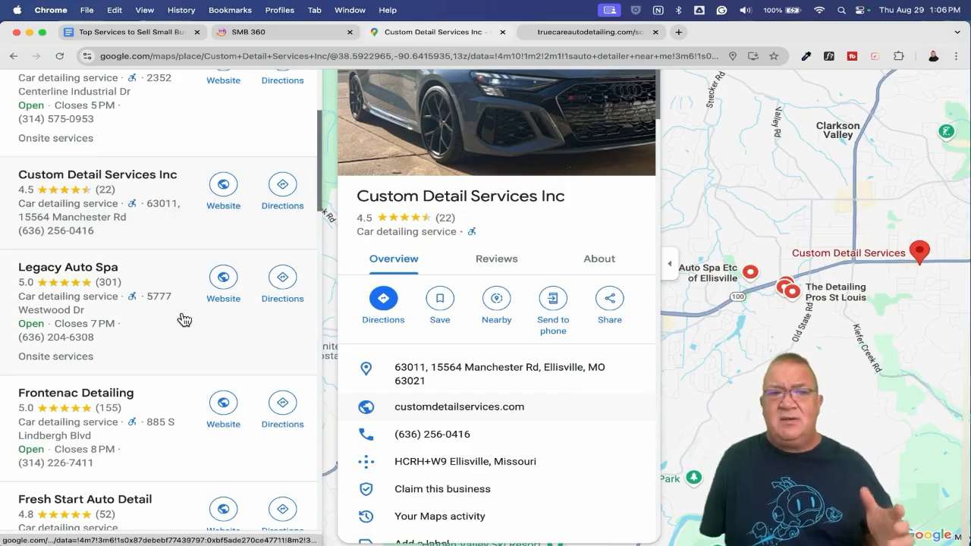
{"action": "scroll", "coordinate": [184, 319], "scroll_direction": "down", "scroll_amount": 10}
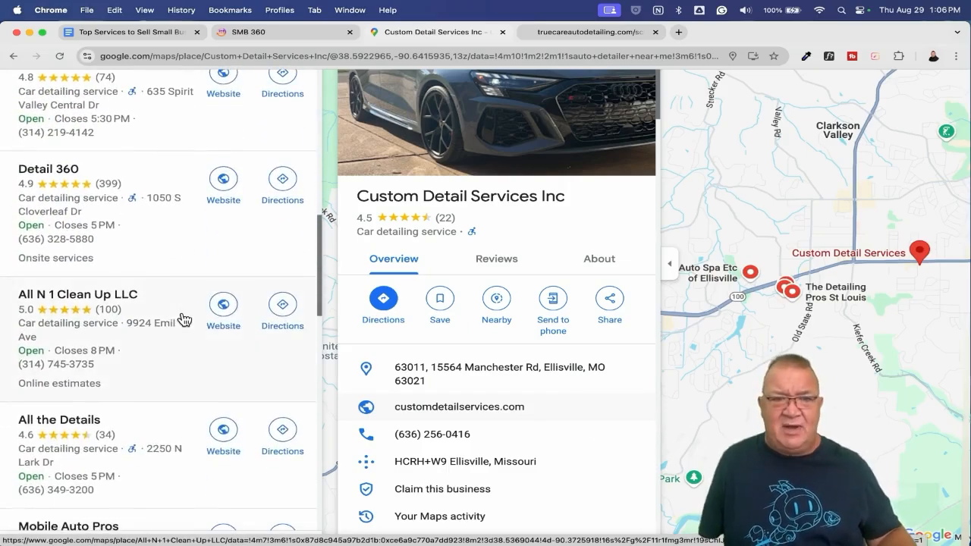
{"action": "scroll", "coordinate": [182, 319], "scroll_direction": "down", "scroll_amount": 8}
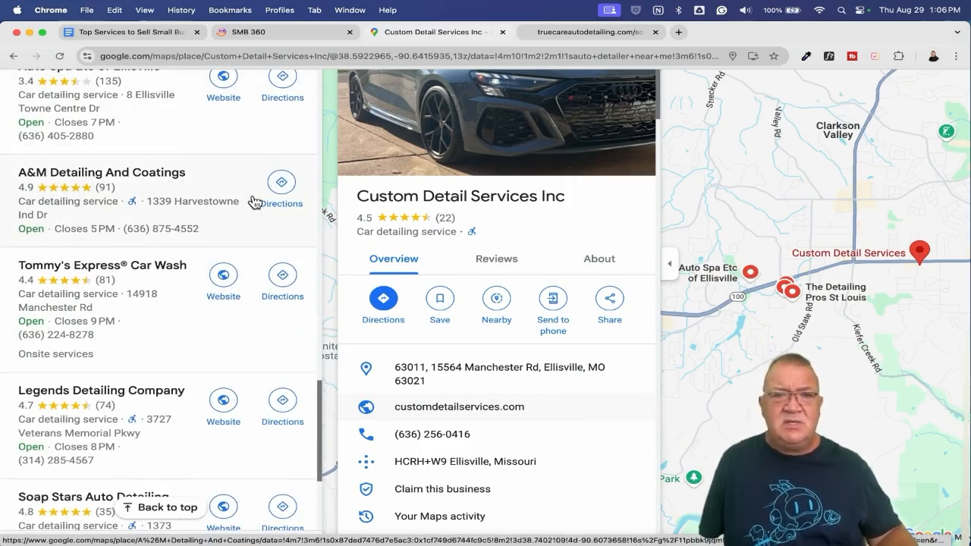
{"action": "scroll", "coordinate": [253, 202], "scroll_direction": "up", "scroll_amount": 2}
{"action": "scroll", "coordinate": [254, 202], "scroll_direction": "up", "scroll_amount": 1}
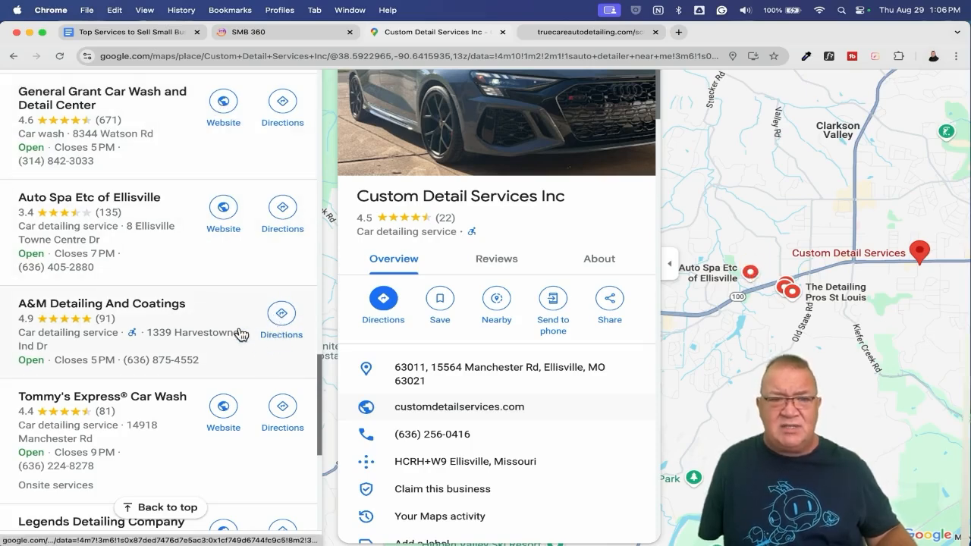
Open the A&M Detailing And Coatings map listing and examine its contact details and missing information.
{"action": "left_click", "coordinate": [90, 311]}
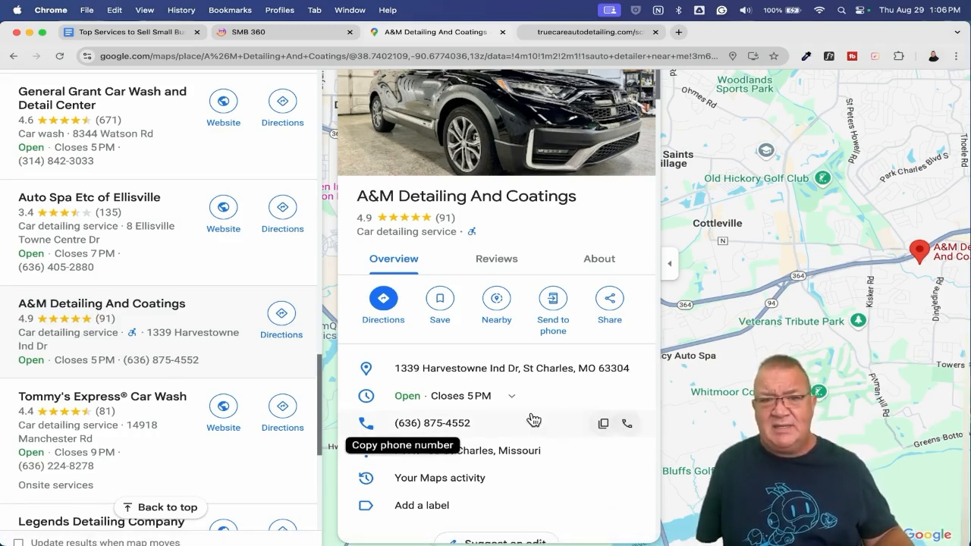
{"action": "scroll", "coordinate": [533, 419], "scroll_direction": "down", "scroll_amount": 4}
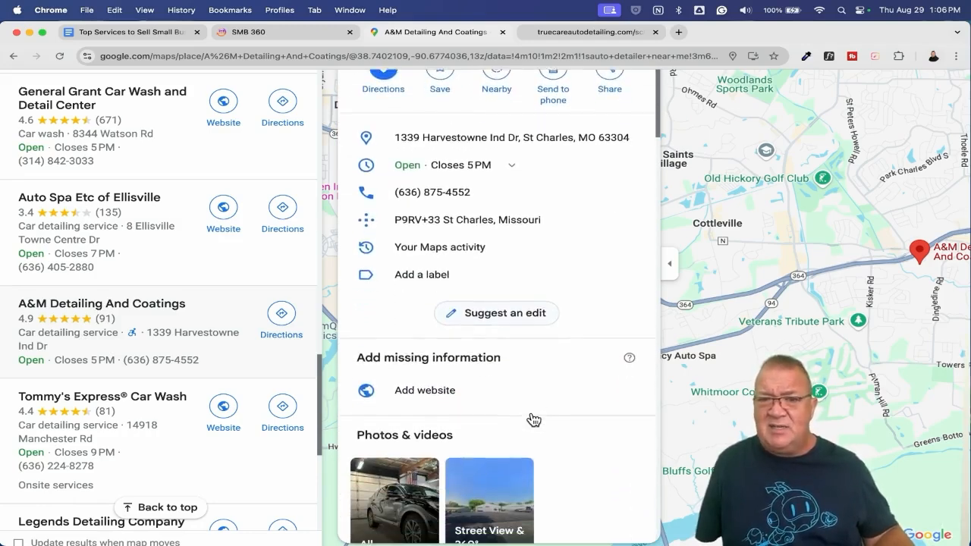
{"action": "scroll", "coordinate": [533, 420], "scroll_direction": "up", "scroll_amount": 4}
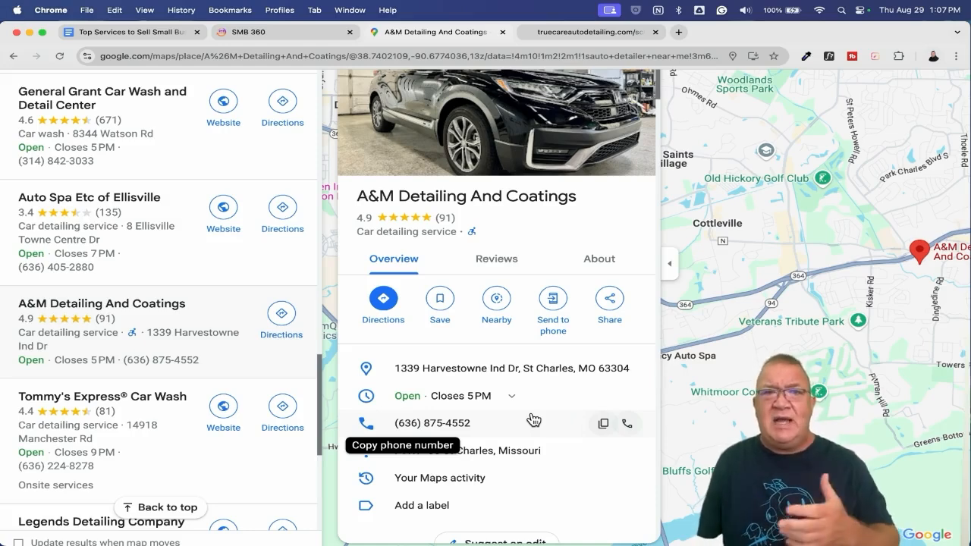
Show the chat widget form on True Care's scheduling page, and return to the site's homepage.
{"action": "left_click", "coordinate": [567, 33]}
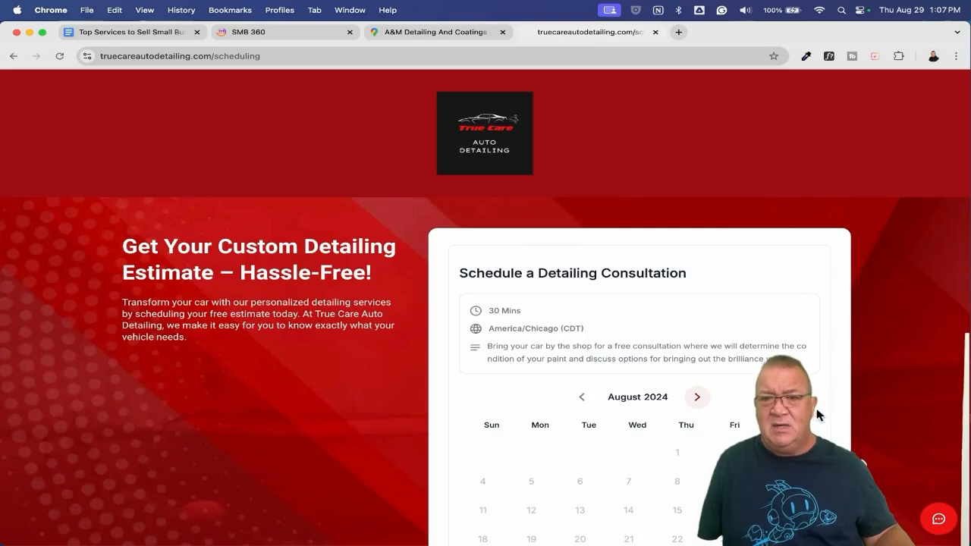
{"action": "left_click", "coordinate": [937, 520]}
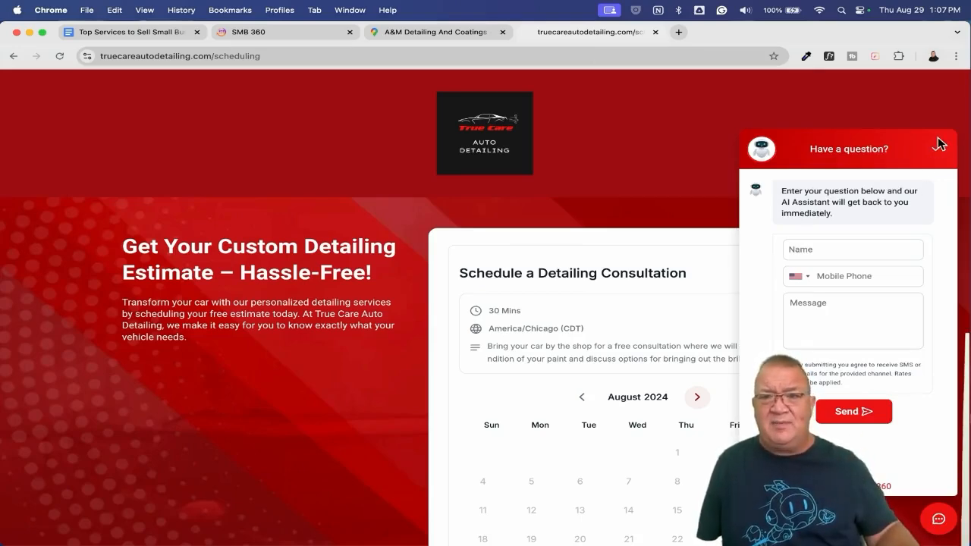
{"action": "left_click", "coordinate": [13, 56]}
Examine the True Care homepage's services, frequently asked questions and contact sections, ending at the customer testimonials.
{"action": "scroll", "coordinate": [448, 278], "scroll_direction": "down", "scroll_amount": 15}
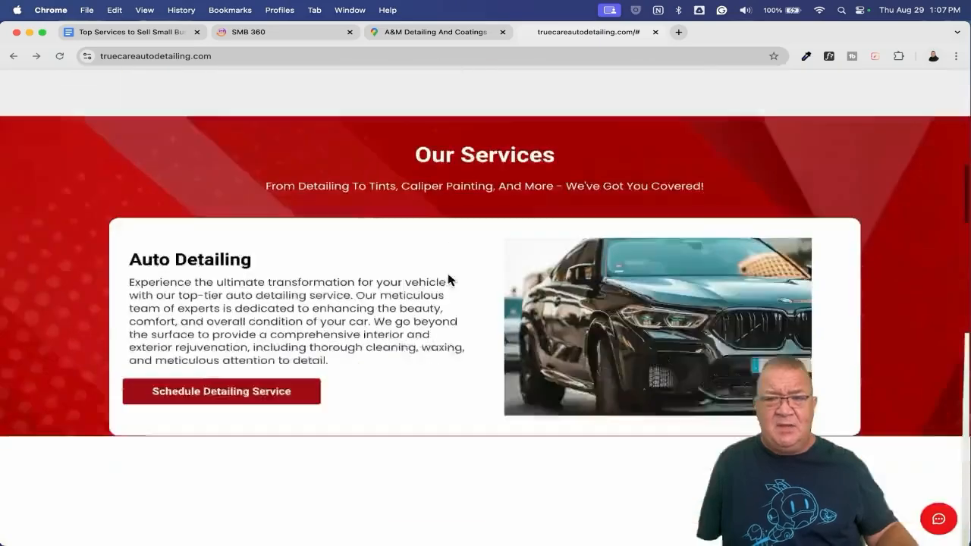
{"action": "scroll", "coordinate": [448, 277], "scroll_direction": "down", "scroll_amount": 5}
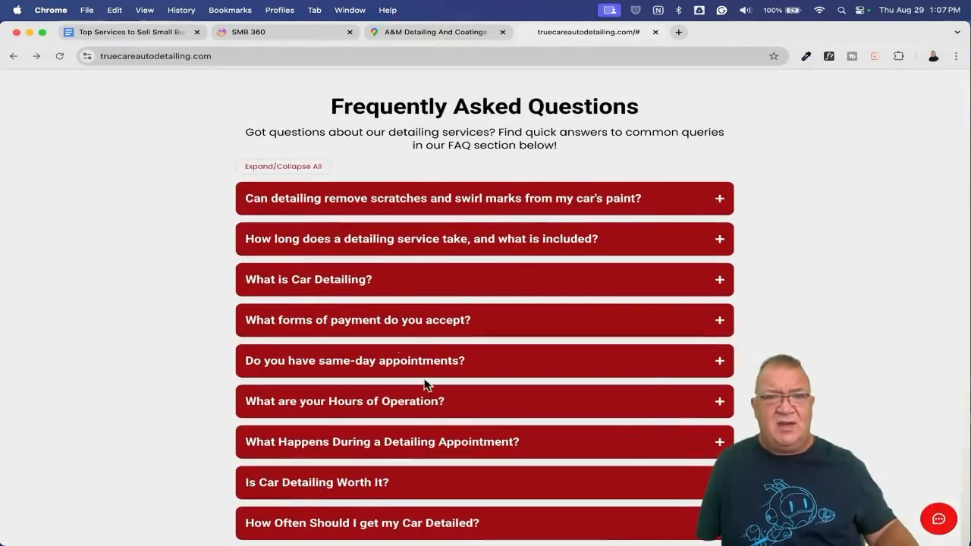
{"action": "scroll", "coordinate": [489, 289], "scroll_direction": "down", "scroll_amount": 10}
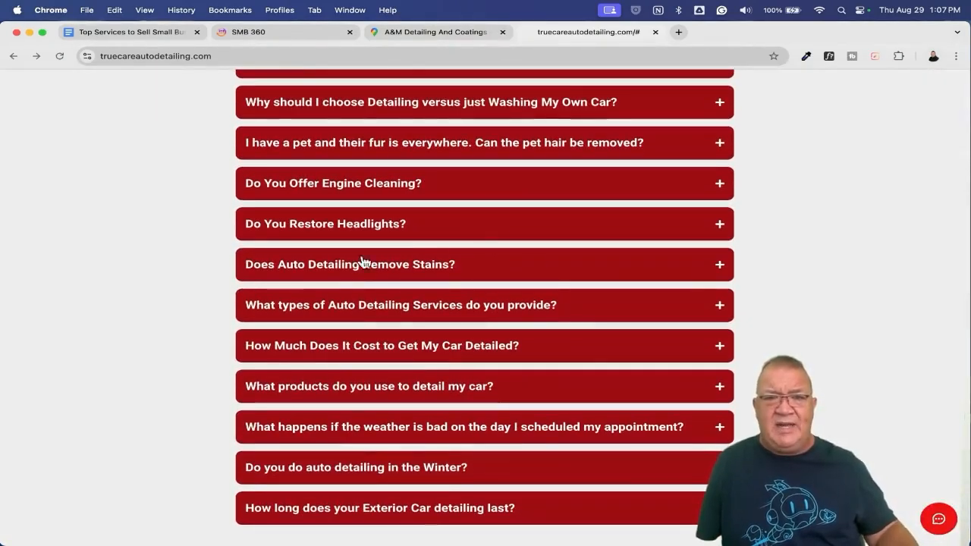
{"action": "scroll", "coordinate": [485, 243], "scroll_direction": "down", "scroll_amount": 3}
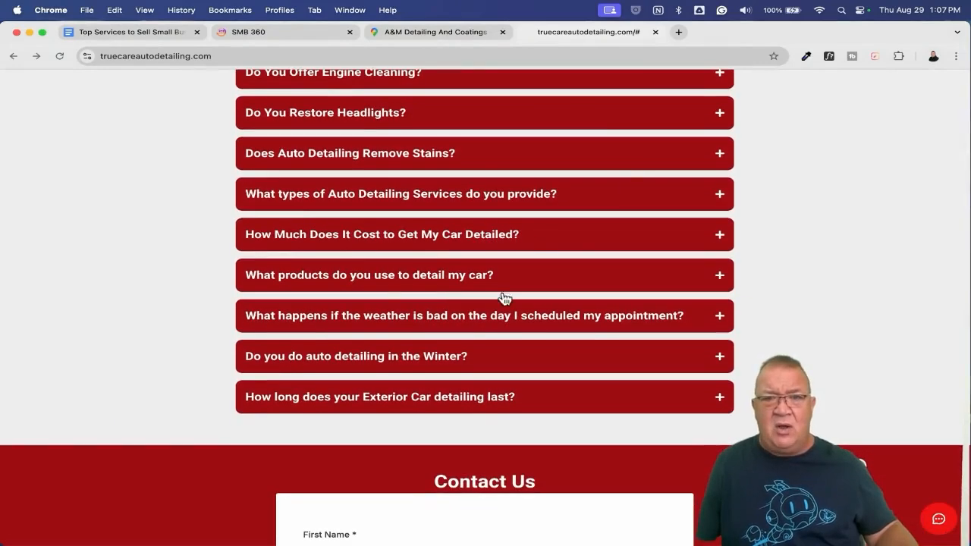
{"action": "scroll", "coordinate": [486, 165], "scroll_direction": "up", "scroll_amount": 15}
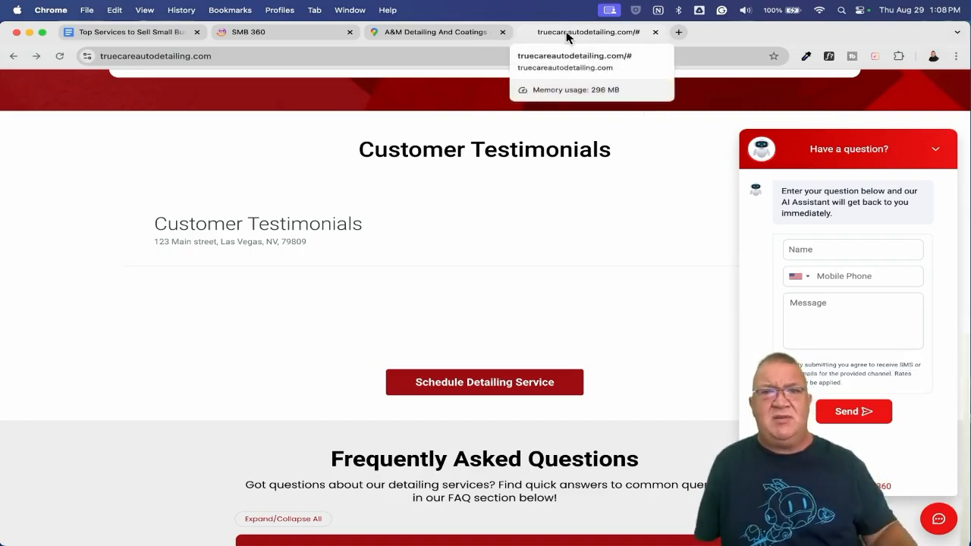
Compare the A&M Detailing And Coatings listing with the True Care site, and close the site's chat widget.
{"action": "left_click", "coordinate": [422, 34]}
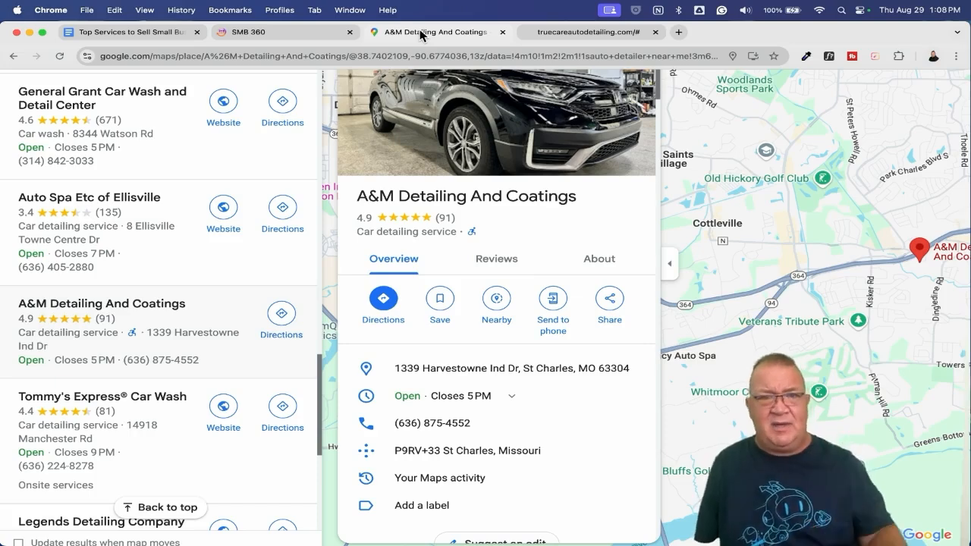
{"action": "left_click", "coordinate": [569, 32]}
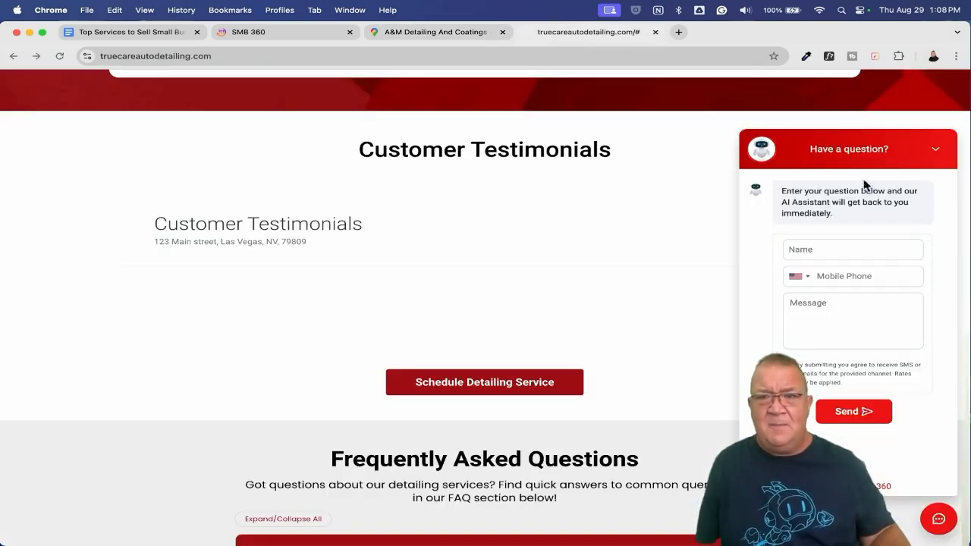
{"action": "left_click", "coordinate": [935, 150]}
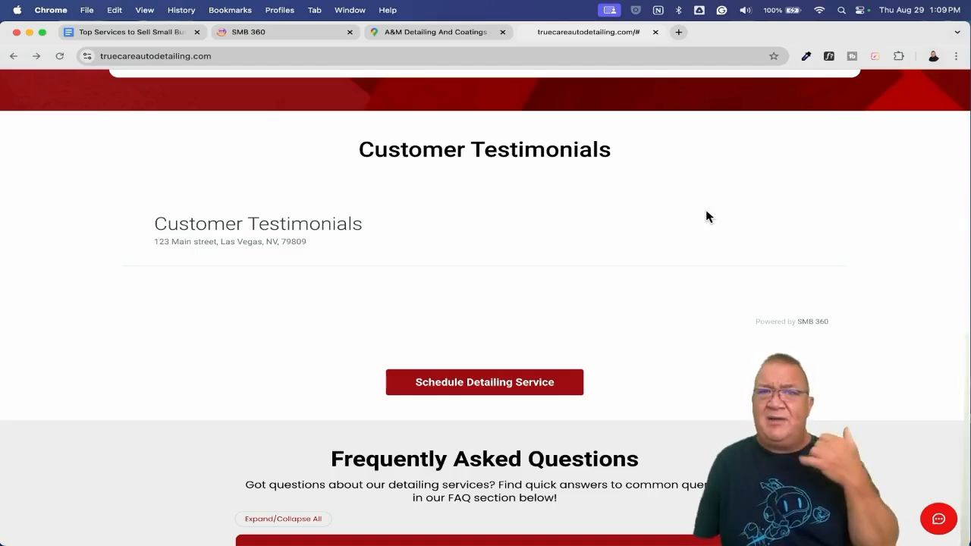
Return to the auto detailer map results and look further down the list for another business without a website link.
{"action": "left_click", "coordinate": [413, 32]}
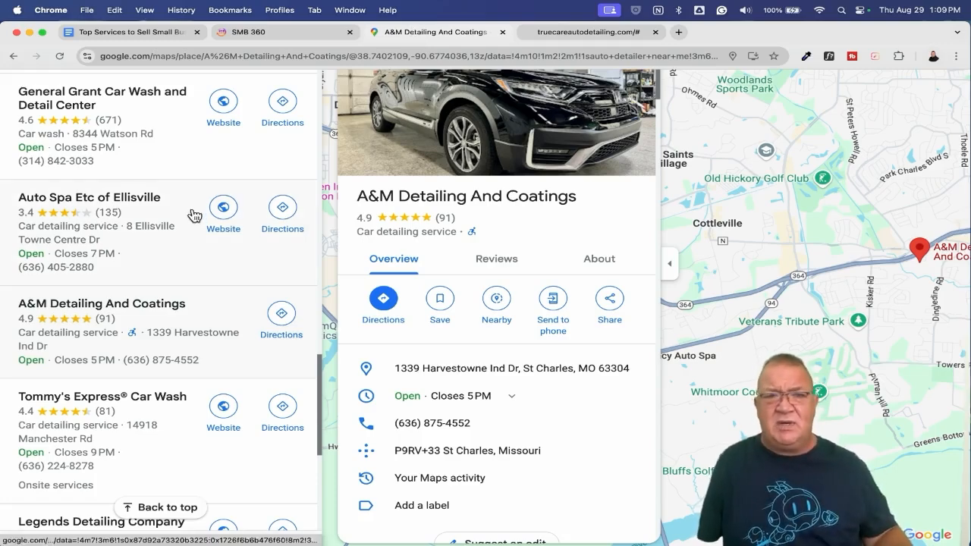
{"action": "scroll", "coordinate": [195, 231], "scroll_direction": "up", "scroll_amount": 5}
{"action": "scroll", "coordinate": [196, 232], "scroll_direction": "down", "scroll_amount": 4}
{"action": "scroll", "coordinate": [197, 232], "scroll_direction": "down", "scroll_amount": 5}
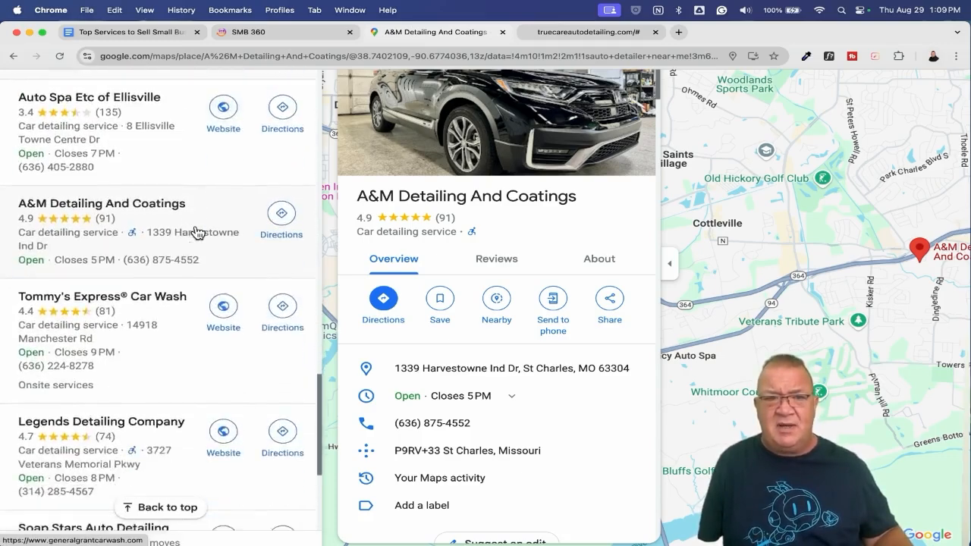
{"action": "scroll", "coordinate": [212, 261], "scroll_direction": "down", "scroll_amount": 1}
{"action": "scroll", "coordinate": [220, 276], "scroll_direction": "down", "scroll_amount": 2}
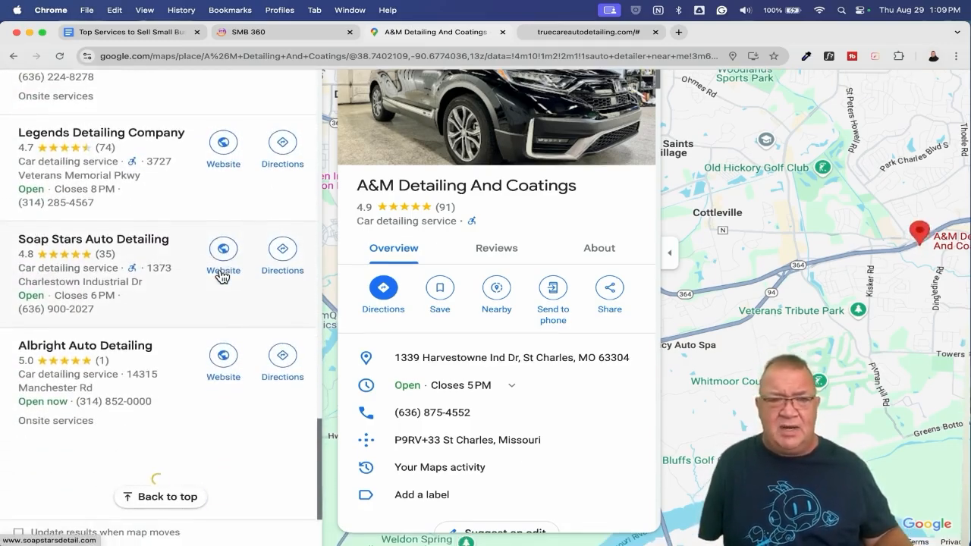
{"action": "scroll", "coordinate": [217, 489], "scroll_direction": "down", "scroll_amount": 4}
{"action": "scroll", "coordinate": [217, 489], "scroll_direction": "down", "scroll_amount": 6}
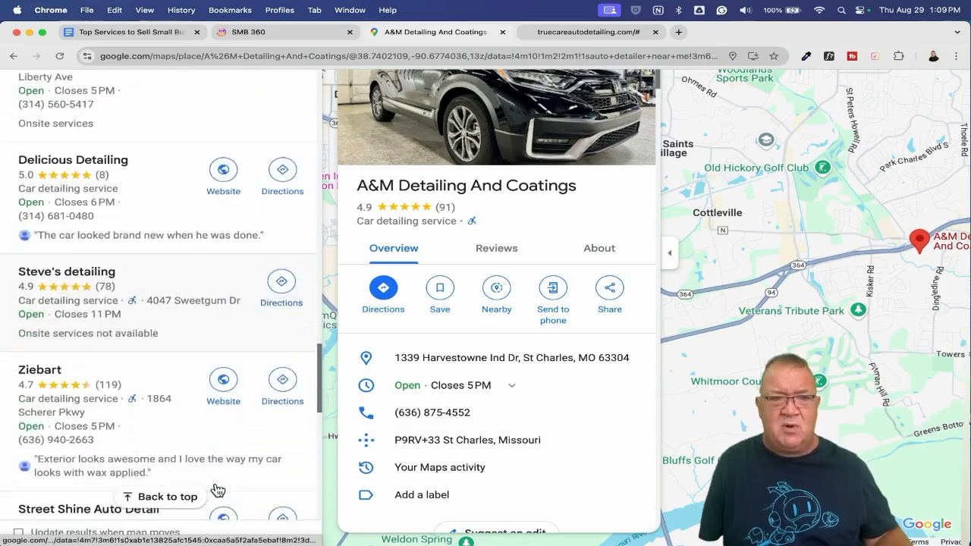
Examine the Steve's detailing map listing, check its detailbookie.com booking page, and close that page.
{"action": "left_click", "coordinate": [73, 289]}
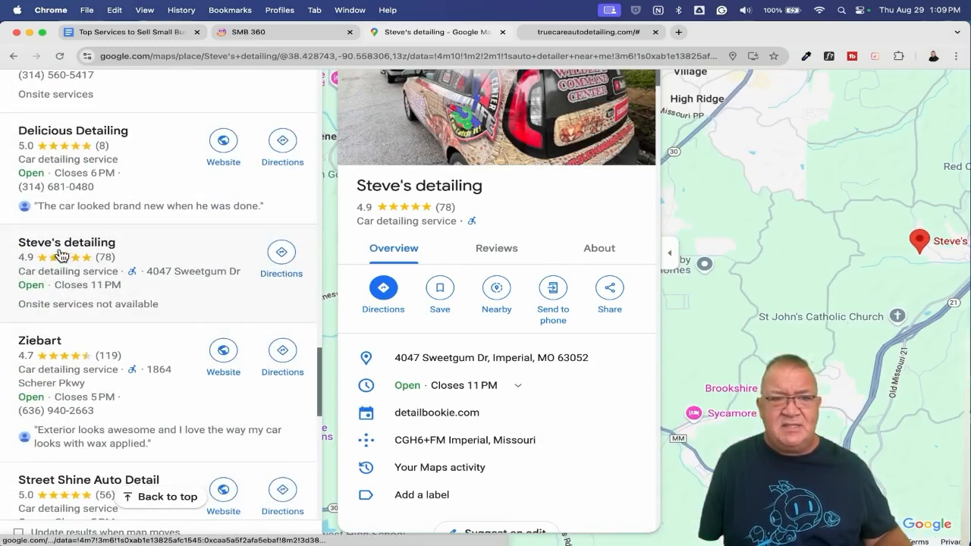
{"action": "scroll", "coordinate": [486, 220], "scroll_direction": "up", "scroll_amount": 2}
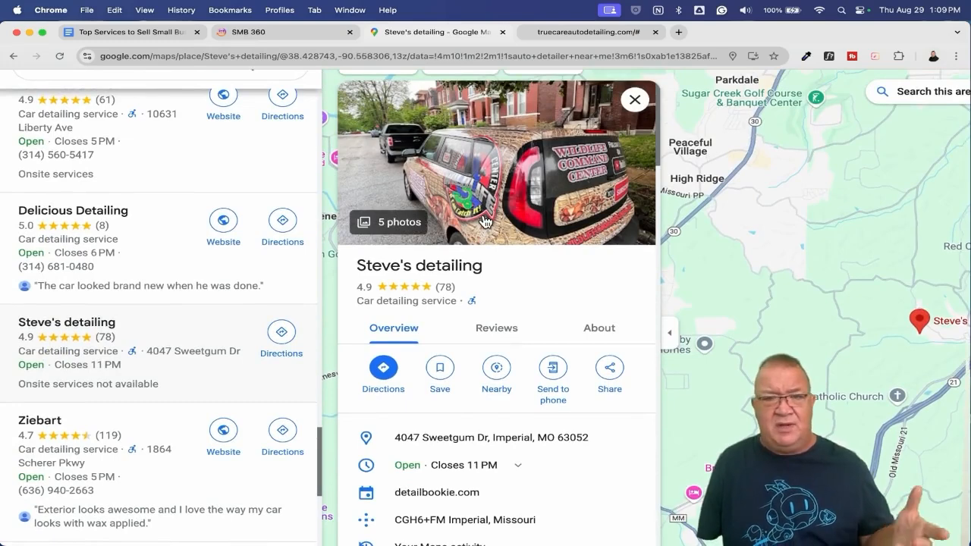
{"action": "scroll", "coordinate": [486, 221], "scroll_direction": "down", "scroll_amount": 3}
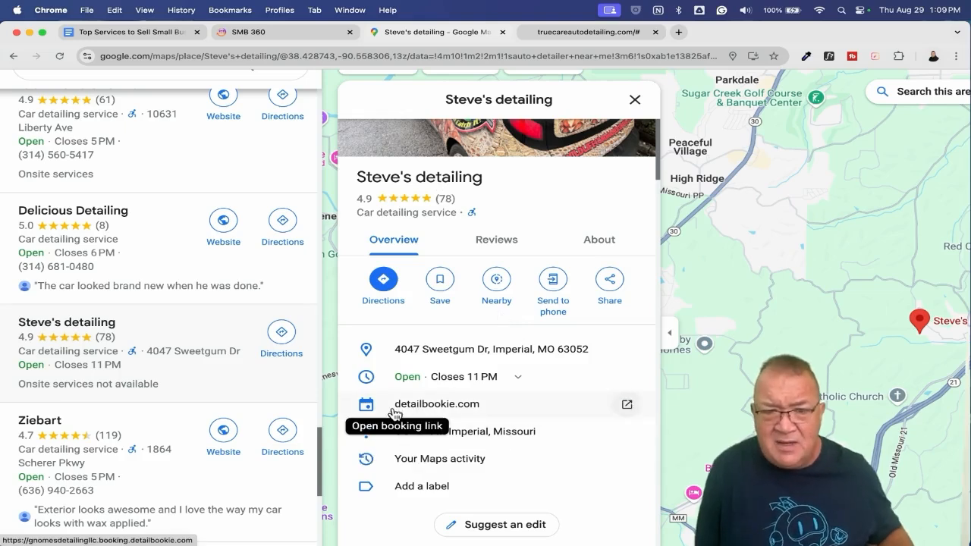
{"action": "left_click", "coordinate": [626, 404]}
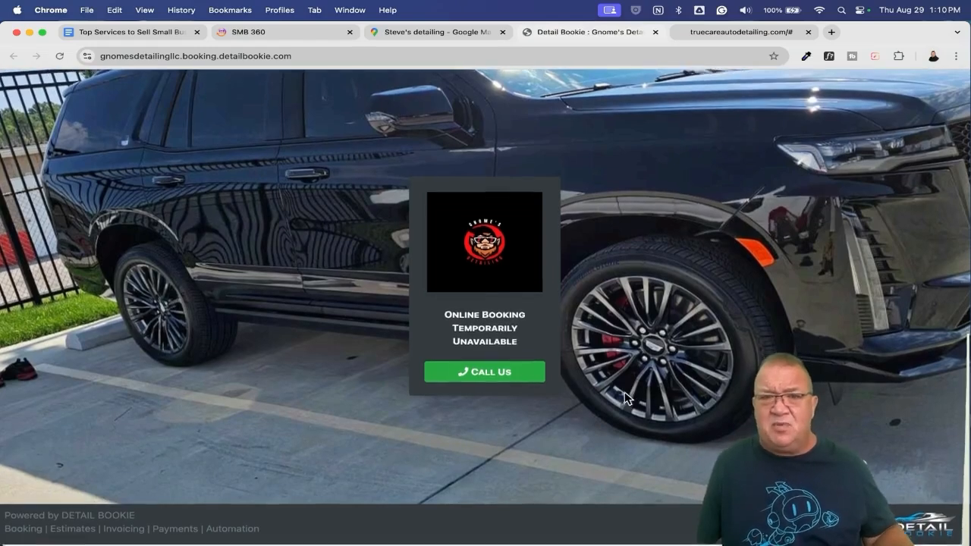
{"action": "left_click", "coordinate": [656, 32]}
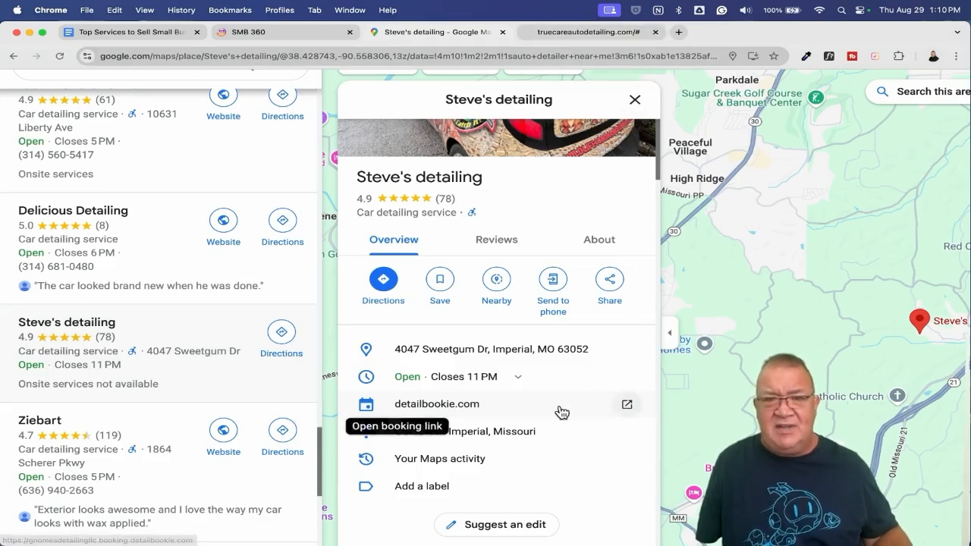
Revisit the True Care homepage banner and review the services listed in the Top Services to Sell Small Businesses document.
{"action": "left_click", "coordinate": [549, 28]}
{"action": "scroll", "coordinate": [477, 288], "scroll_direction": "up", "scroll_amount": 10}
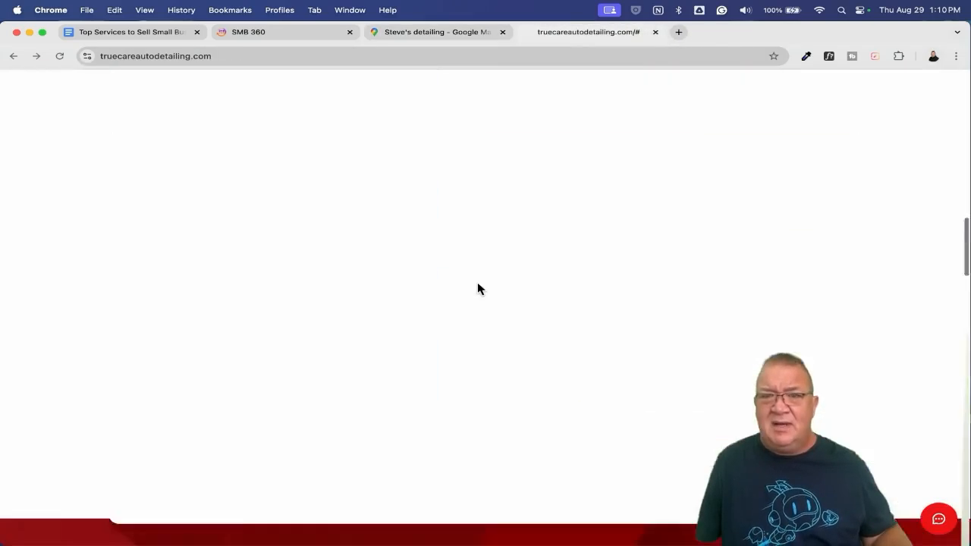
{"action": "scroll", "coordinate": [363, 238], "scroll_direction": "up", "scroll_amount": 10}
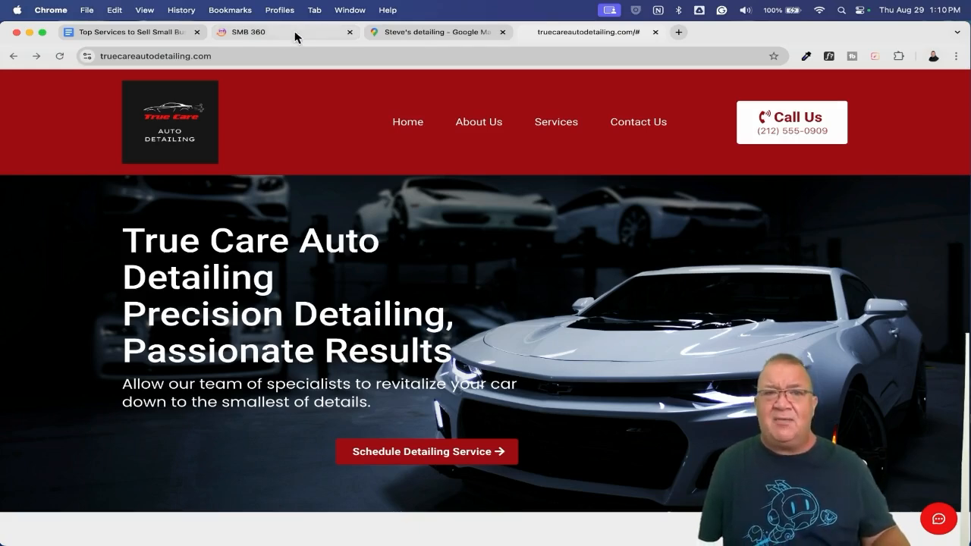
{"action": "left_click", "coordinate": [137, 38]}
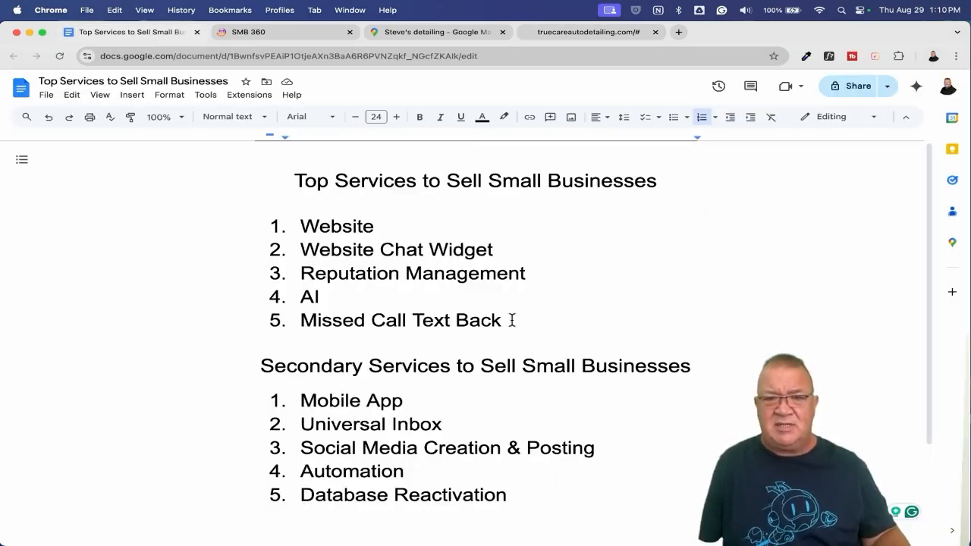
Return to the Steve's detailing map listing and examine its photo, booking link, contact details and missing information.
{"action": "left_click", "coordinate": [414, 32]}
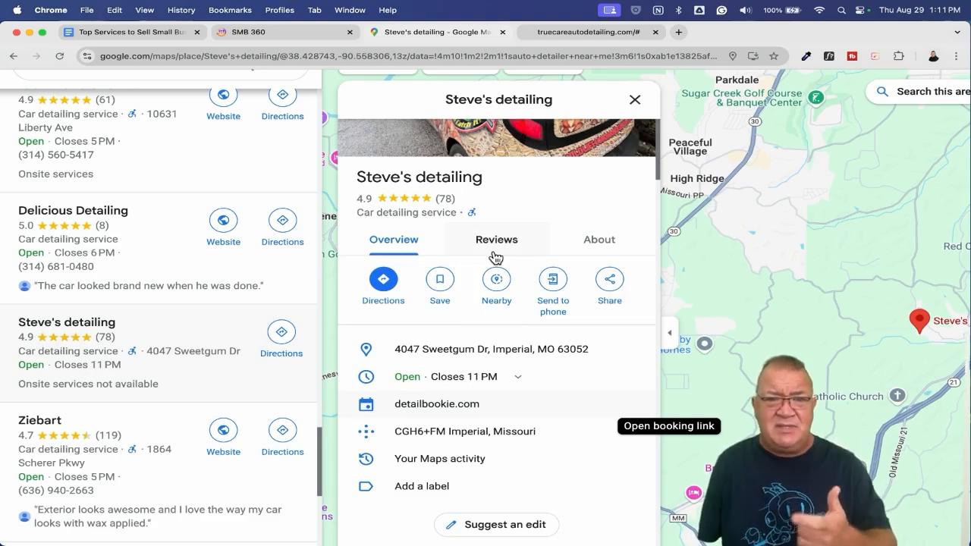
{"action": "scroll", "coordinate": [493, 390], "scroll_direction": "up", "scroll_amount": 3}
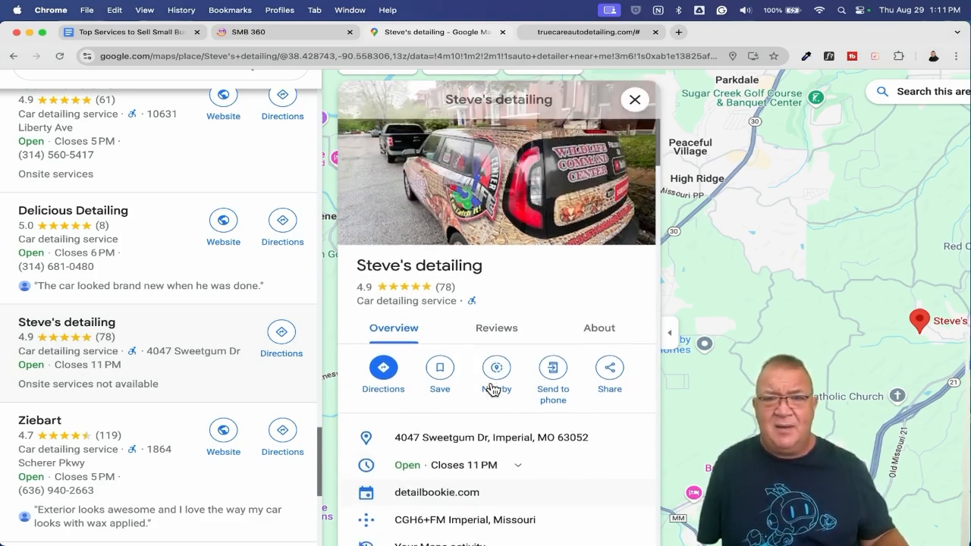
{"action": "scroll", "coordinate": [514, 381], "scroll_direction": "down", "scroll_amount": 3}
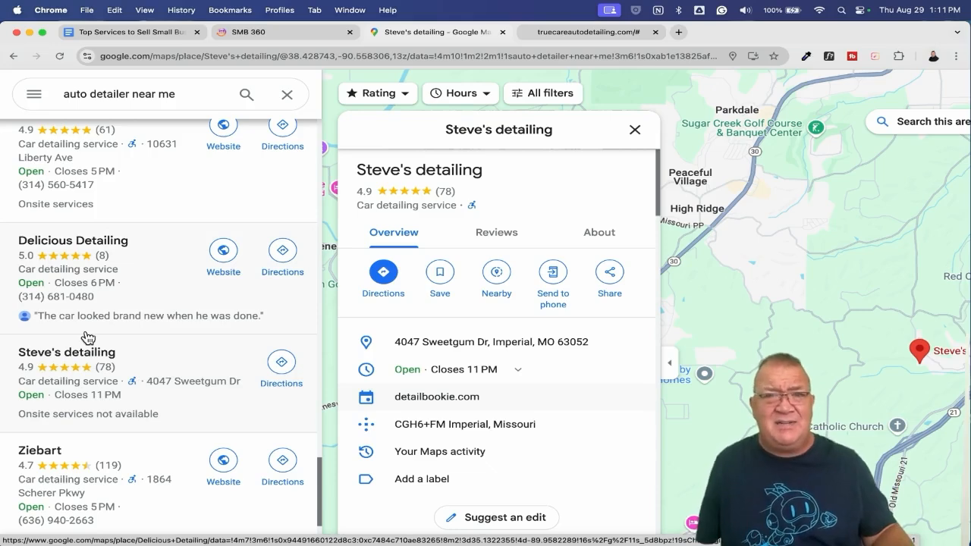
{"action": "scroll", "coordinate": [88, 337], "scroll_direction": "down", "scroll_amount": 2}
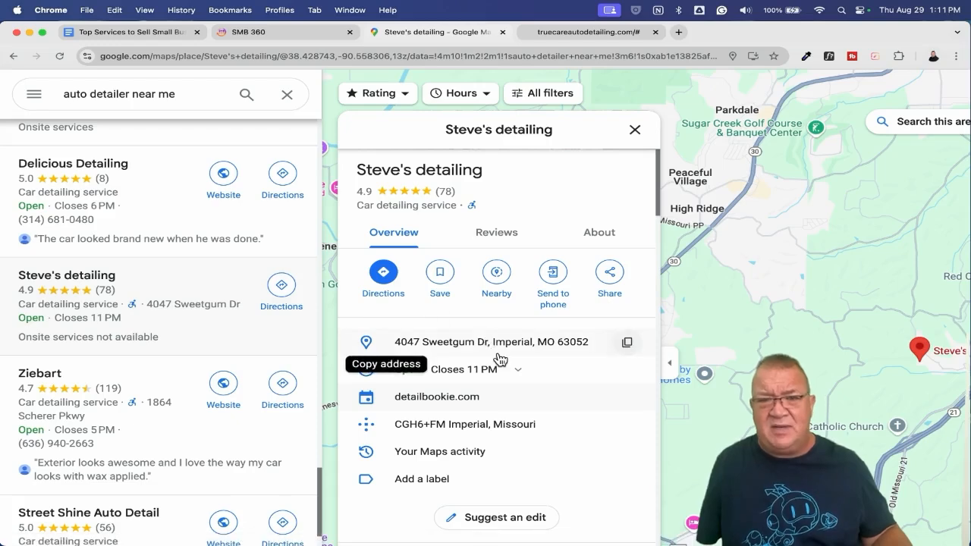
{"action": "scroll", "coordinate": [499, 358], "scroll_direction": "down", "scroll_amount": 1}
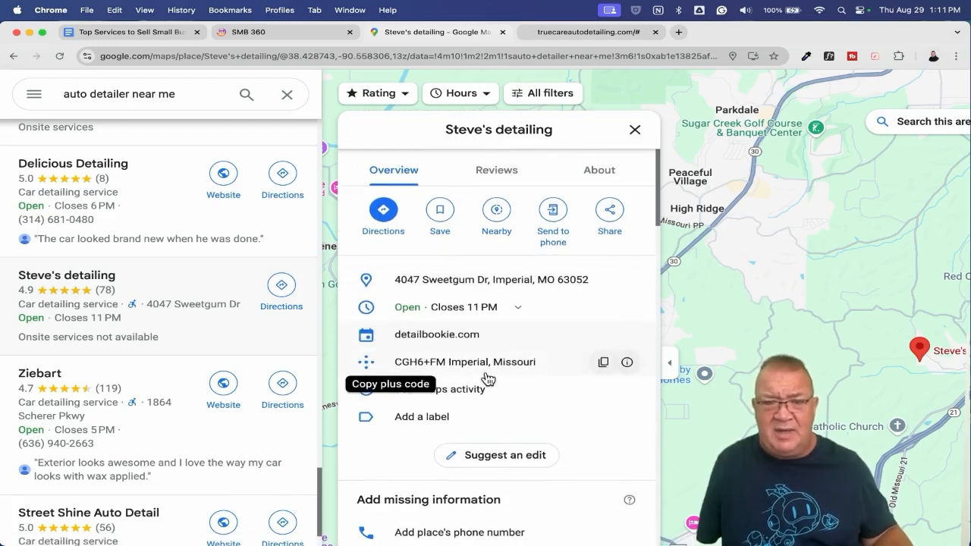
Recheck the Steve's detailing listing for a phone number and website, and look further through the auto detailer results.
{"action": "scroll", "coordinate": [487, 379], "scroll_direction": "up", "scroll_amount": 1}
{"action": "scroll", "coordinate": [486, 378], "scroll_direction": "up", "scroll_amount": 1}
{"action": "scroll", "coordinate": [486, 378], "scroll_direction": "down", "scroll_amount": 3}
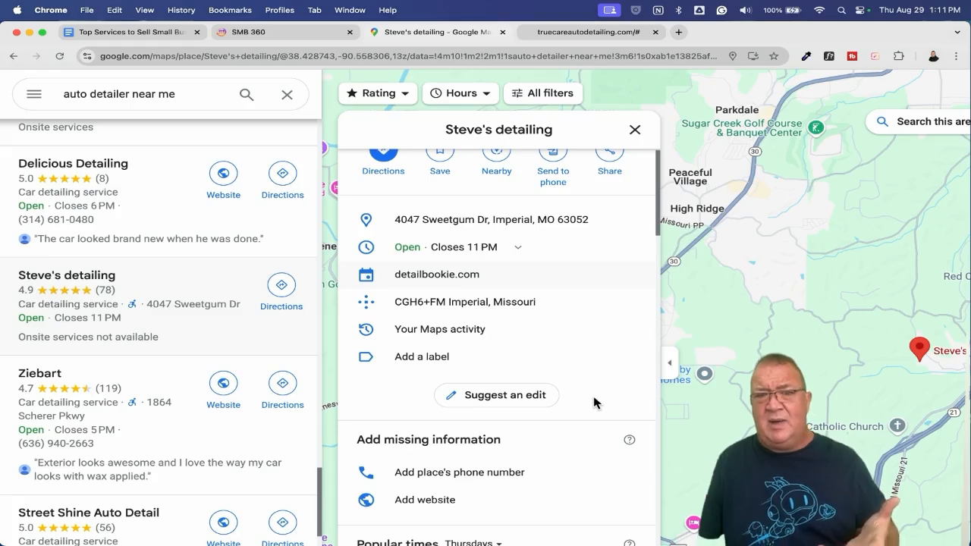
{"action": "scroll", "coordinate": [594, 403], "scroll_direction": "up", "scroll_amount": 4}
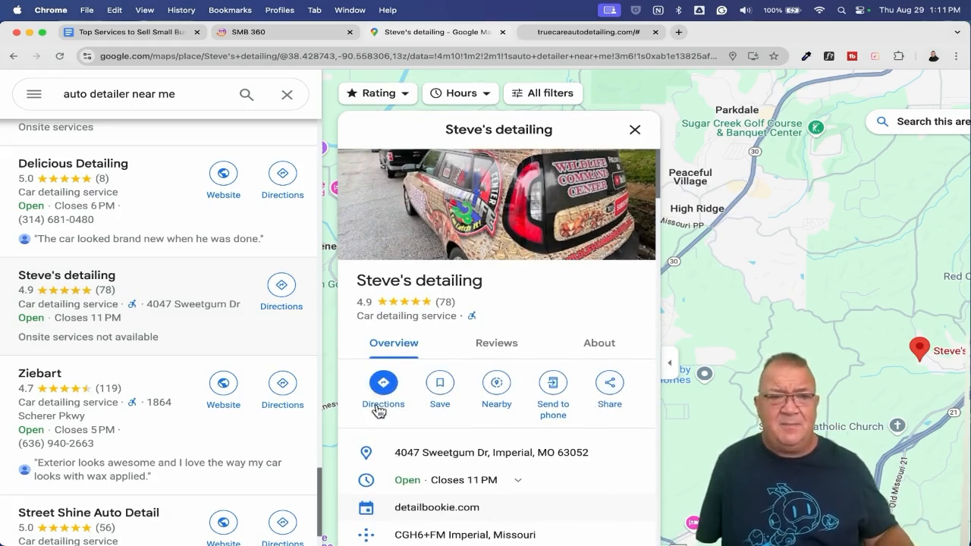
{"action": "scroll", "coordinate": [225, 376], "scroll_direction": "down", "scroll_amount": 8}
{"action": "scroll", "coordinate": [225, 372], "scroll_direction": "down", "scroll_amount": 3}
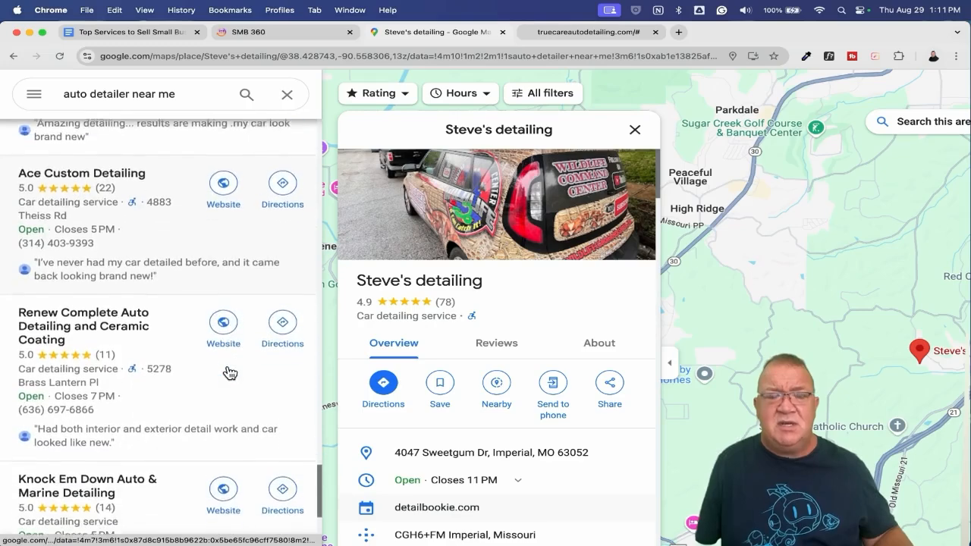
Change the map search to "auto detailer near boston ma" and run it.
{"action": "left_click", "coordinate": [184, 94]}
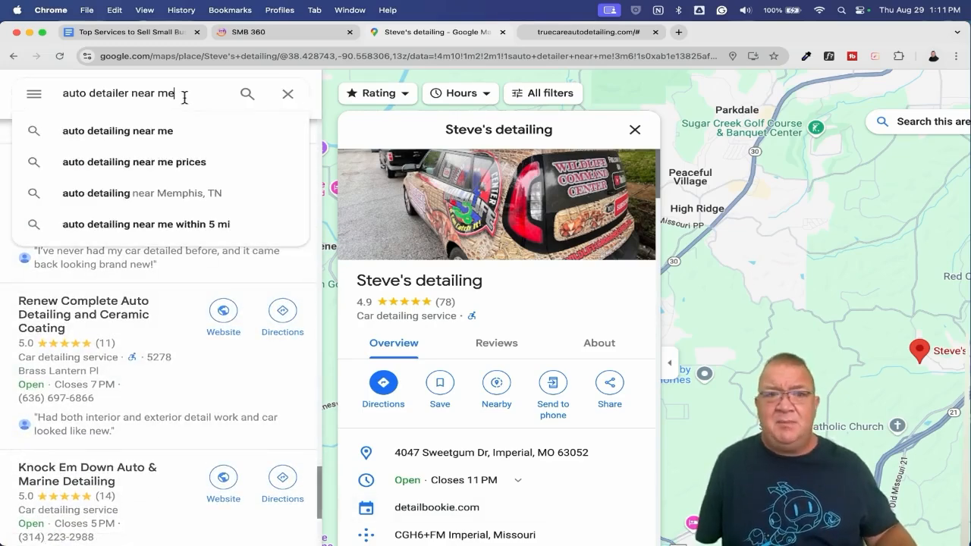
{"action": "left_click_drag", "start_coordinate": [131, 94], "coordinate": [191, 96]}
{"action": "key", "text": "BackSpace"}
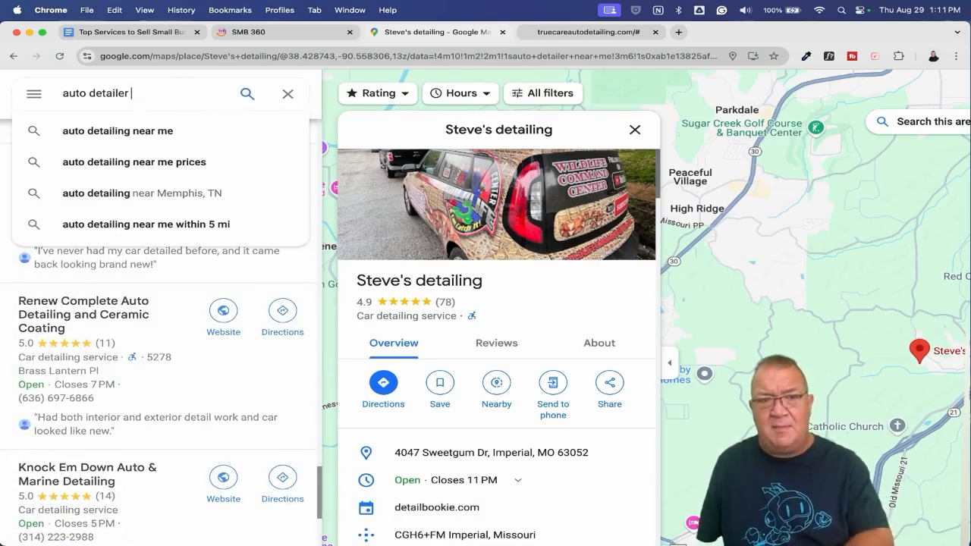
{"action": "type", "text": "near"}
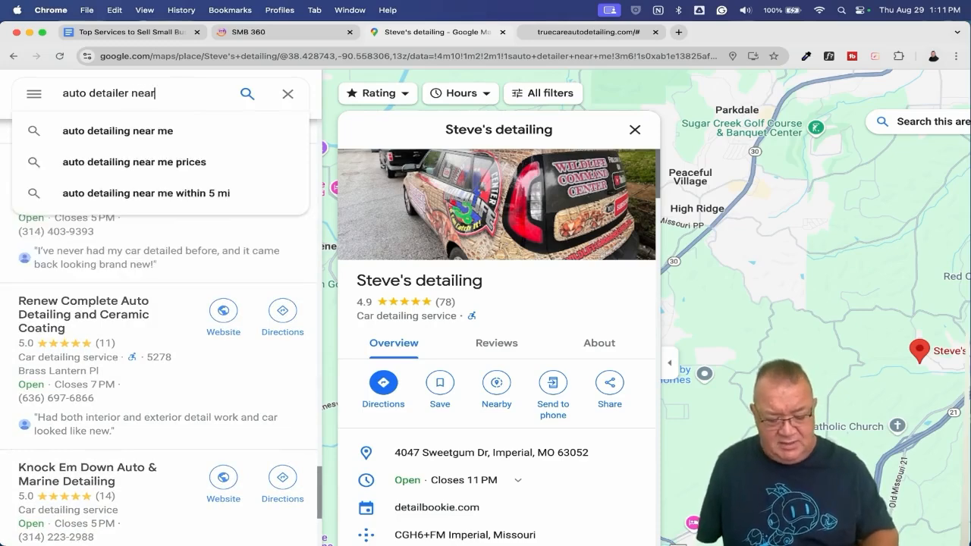
{"action": "type", "text": " boston ma"}
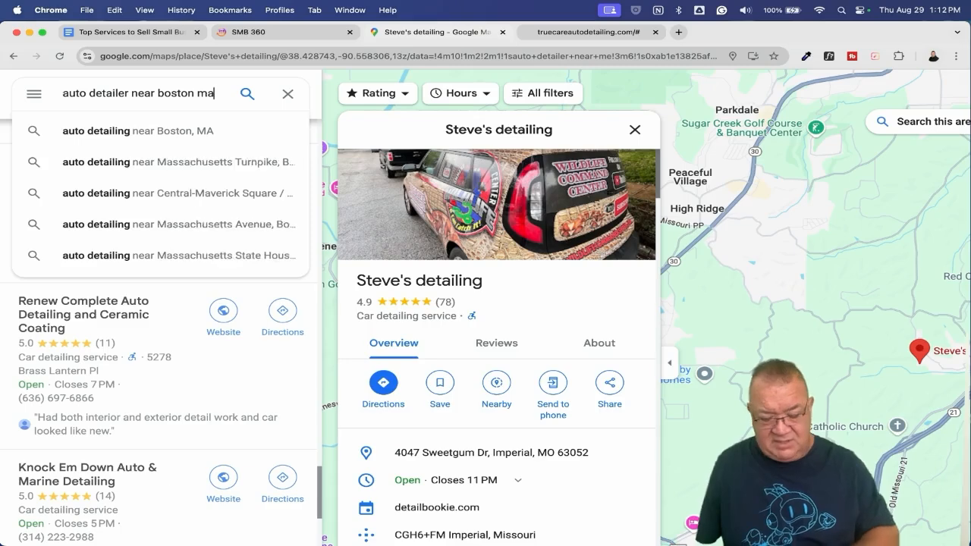
{"action": "key", "text": "Return"}
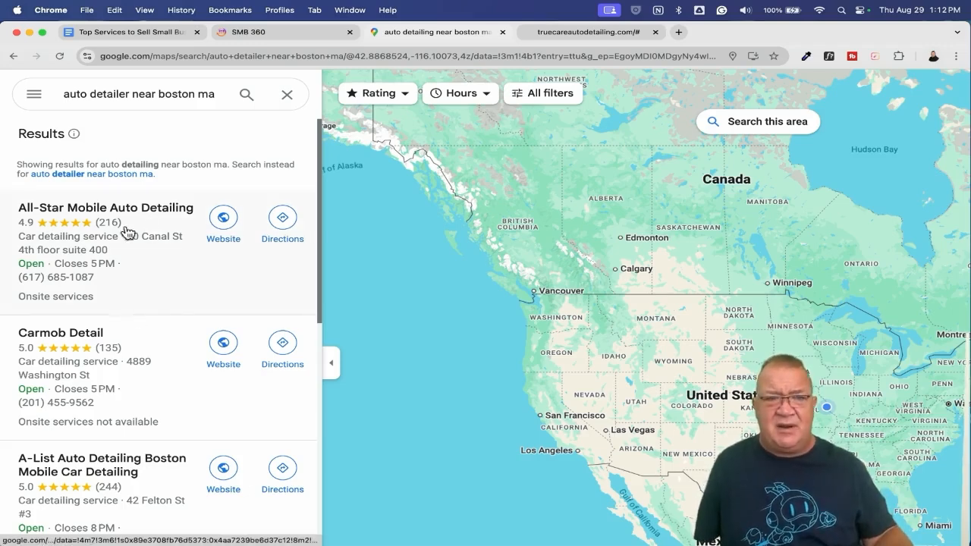
Look through the Boston detailer results and examine the Boston Auto Spa listing's booking and contact details.
{"action": "scroll", "coordinate": [211, 284], "scroll_direction": "down", "scroll_amount": 2}
{"action": "scroll", "coordinate": [210, 285], "scroll_direction": "down", "scroll_amount": 4}
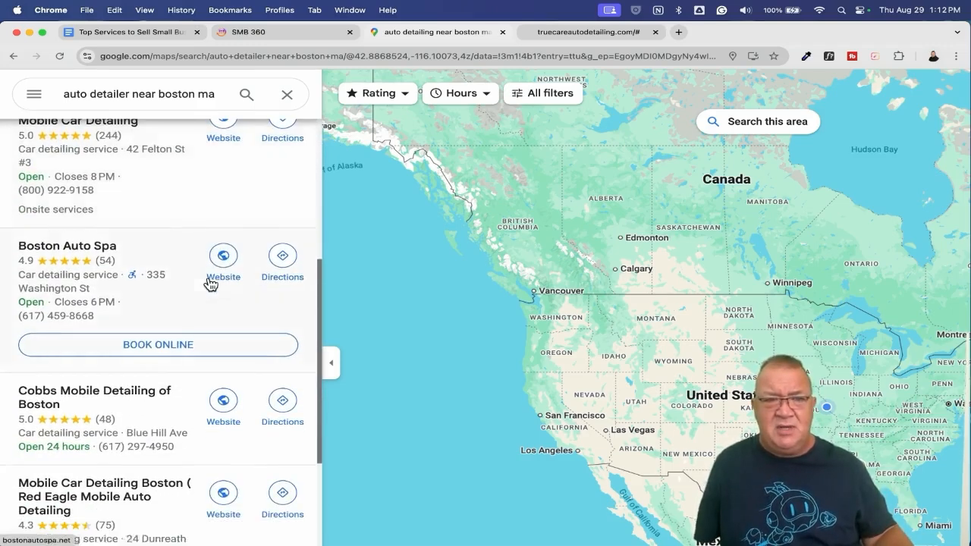
{"action": "left_click", "coordinate": [106, 301]}
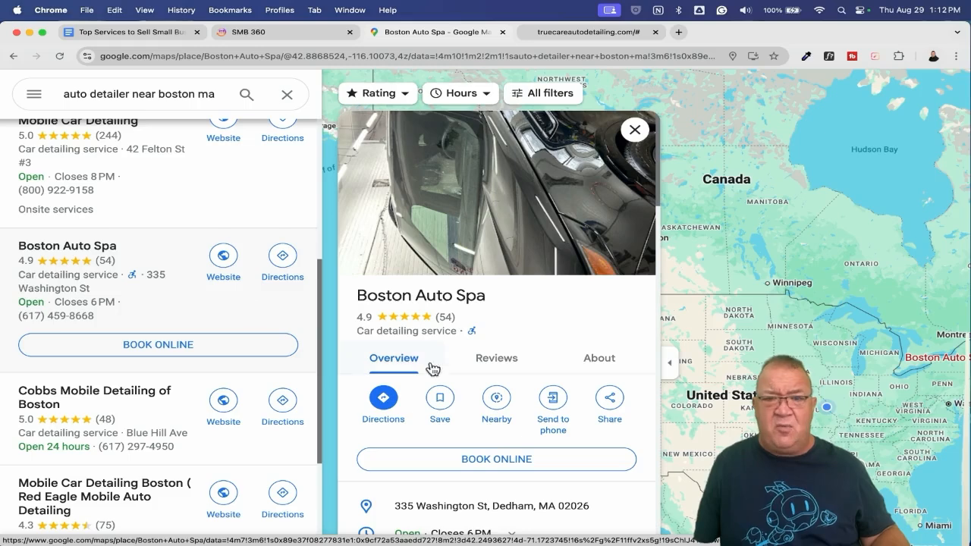
{"action": "scroll", "coordinate": [491, 433], "scroll_direction": "down", "scroll_amount": 2}
{"action": "scroll", "coordinate": [491, 427], "scroll_direction": "down", "scroll_amount": 2}
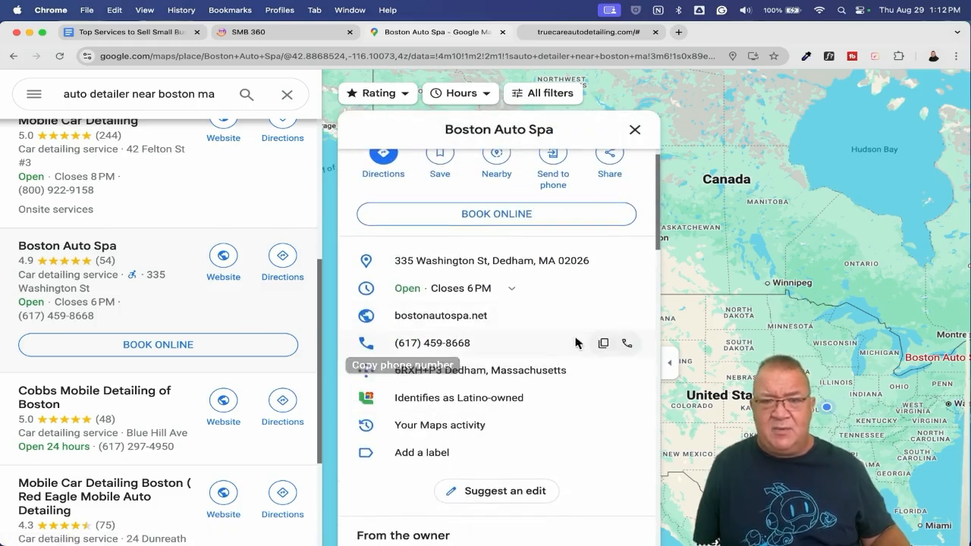
Open Boston Auto Spa's website, dismiss the pet hair removal pop-up, and look over the homepage.
{"action": "left_click", "coordinate": [602, 316]}
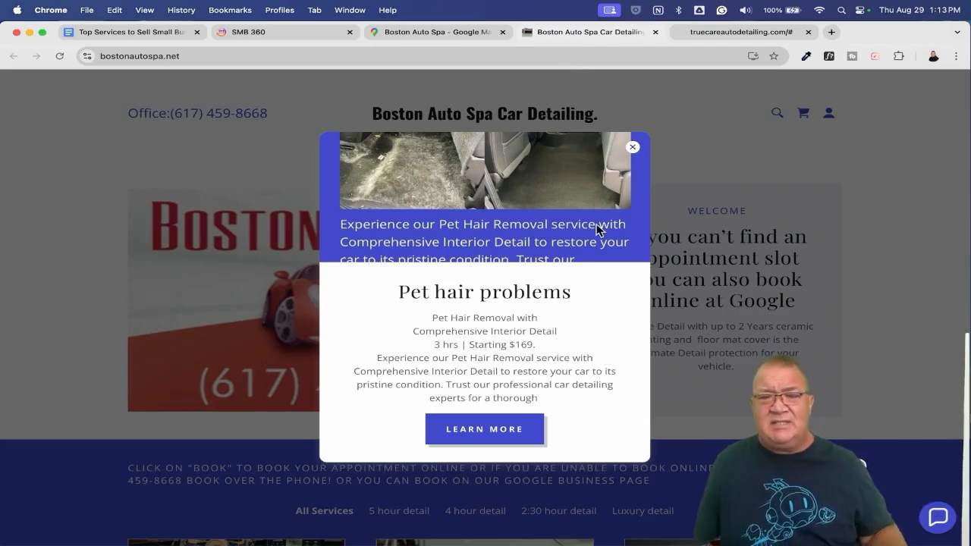
{"action": "left_click", "coordinate": [632, 147]}
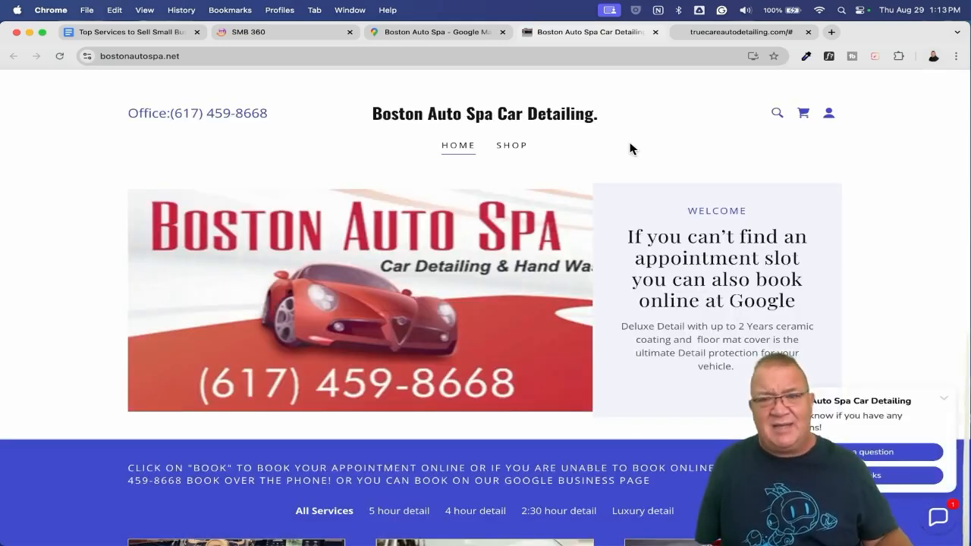
{"action": "scroll", "coordinate": [630, 149], "scroll_direction": "down", "scroll_amount": 3}
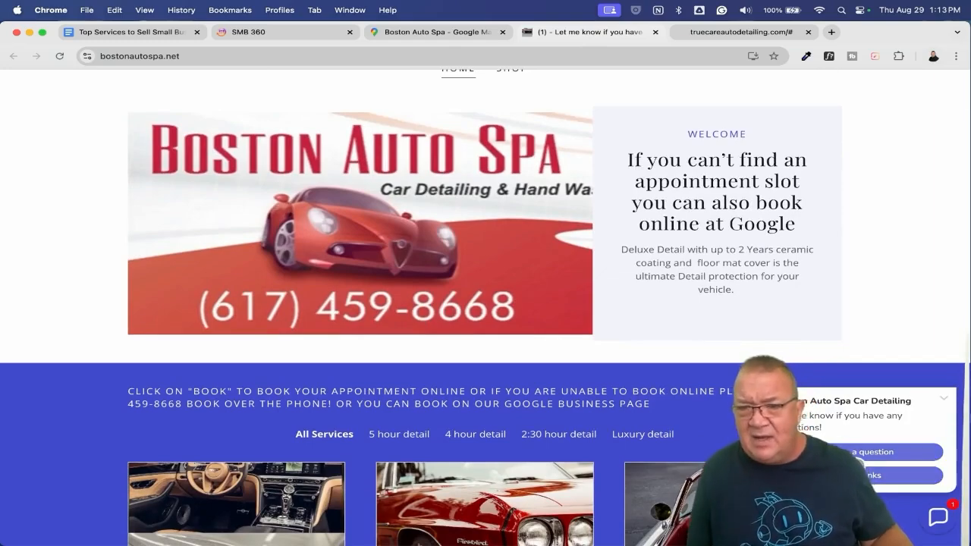
Choose "I have a question" in the Boston Auto Spa chat widget and examine the contact form it requires.
{"action": "scroll", "coordinate": [910, 440], "scroll_direction": "up", "scroll_amount": 5}
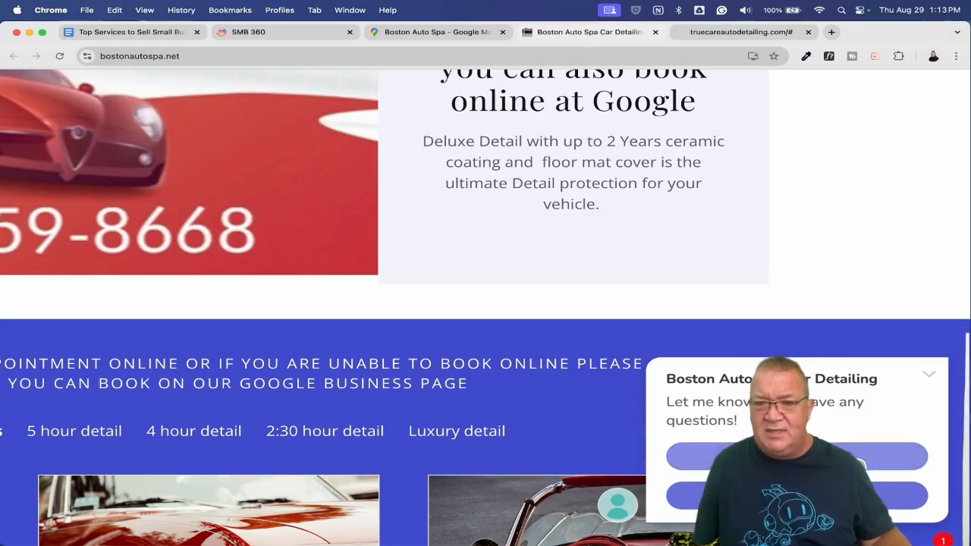
{"action": "left_click", "coordinate": [862, 457]}
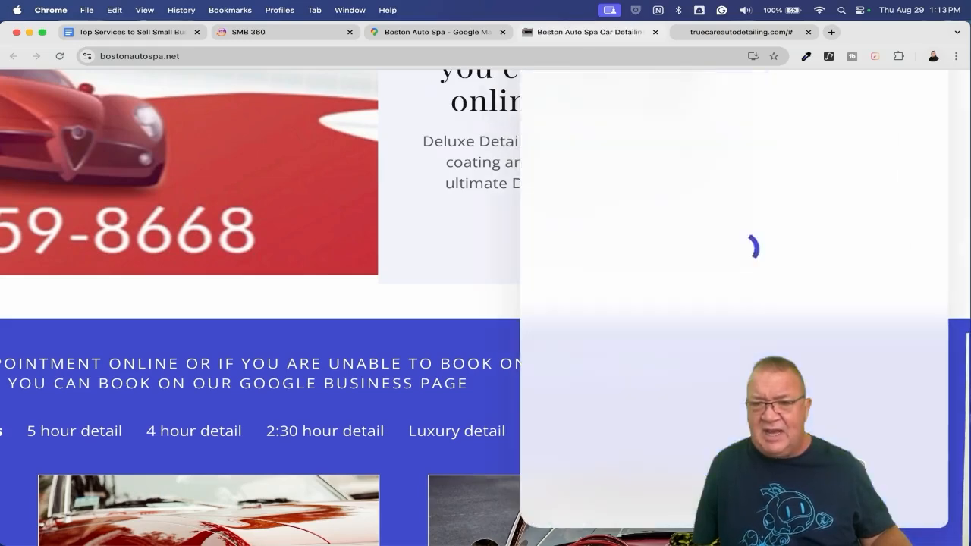
{"action": "scroll", "coordinate": [486, 303], "scroll_direction": "down", "scroll_amount": 3}
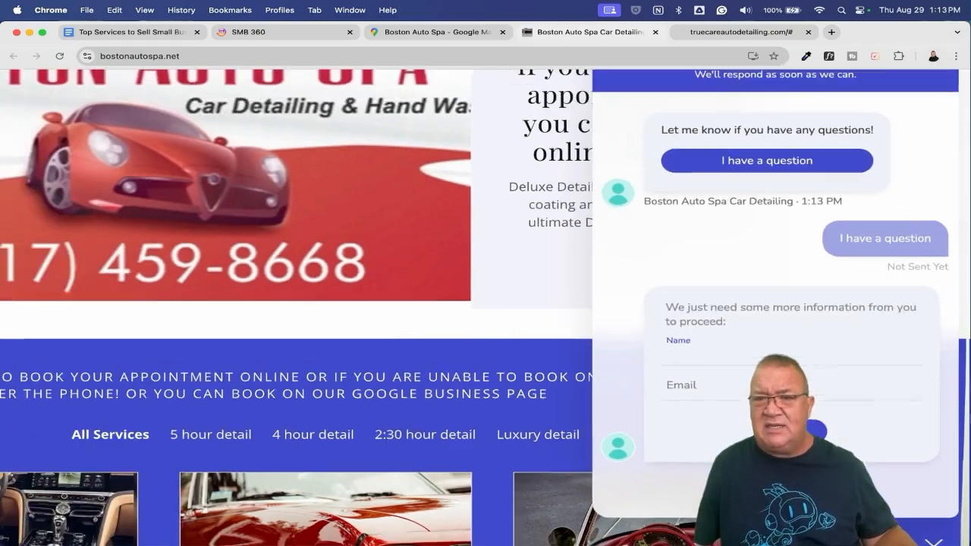
{"action": "scroll", "coordinate": [735, 201], "scroll_direction": "up", "scroll_amount": 3}
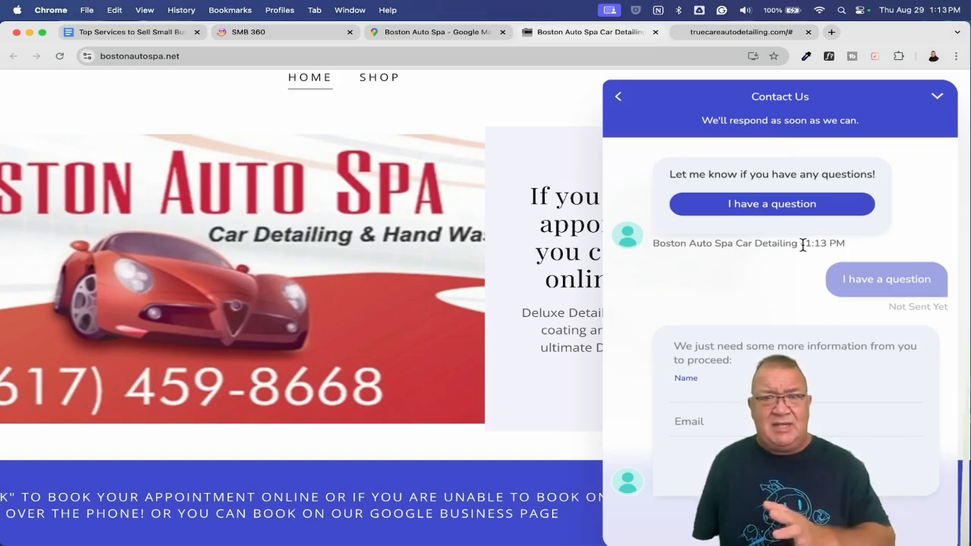
Switch to the True Care Auto Detailing site, open its AI assistant chat widget for comparison, and close it.
{"action": "left_click", "coordinate": [746, 34]}
{"action": "left_click", "coordinate": [940, 521]}
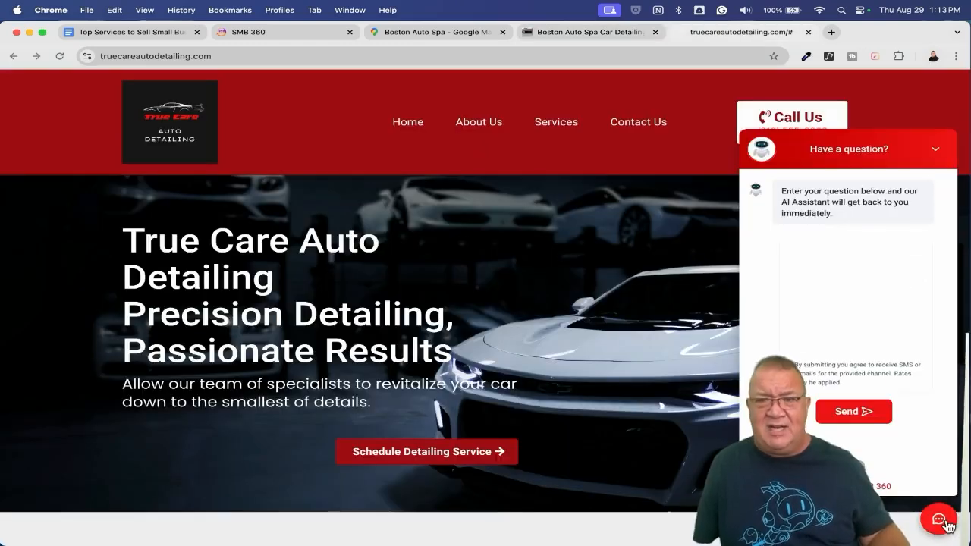
{"action": "left_click", "coordinate": [936, 151]}
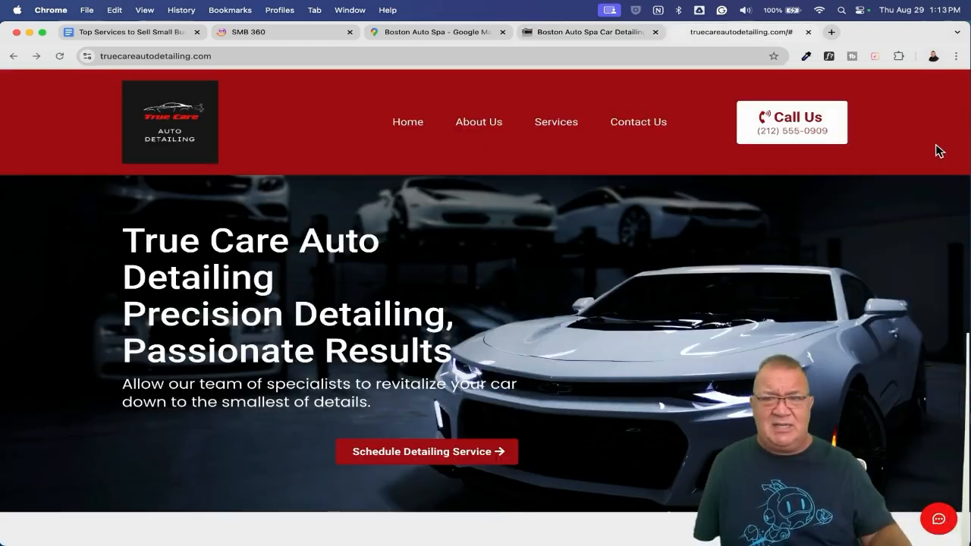
Review AI and Missed Call Text Back in the Top Services to Sell Small Businesses document.
{"action": "left_click", "coordinate": [118, 32]}
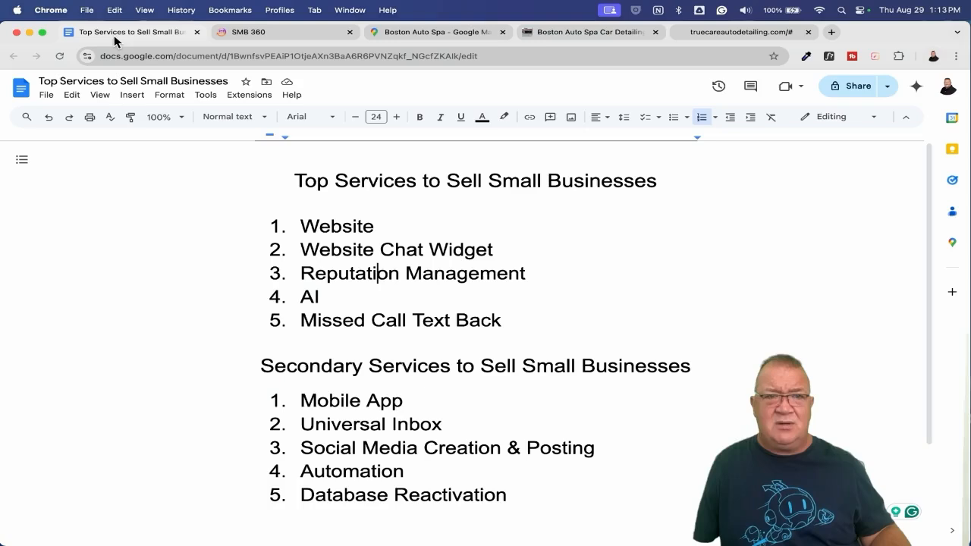
{"action": "left_click_drag", "start_coordinate": [301, 297], "coordinate": [503, 319]}
{"action": "left_click", "coordinate": [527, 320]}
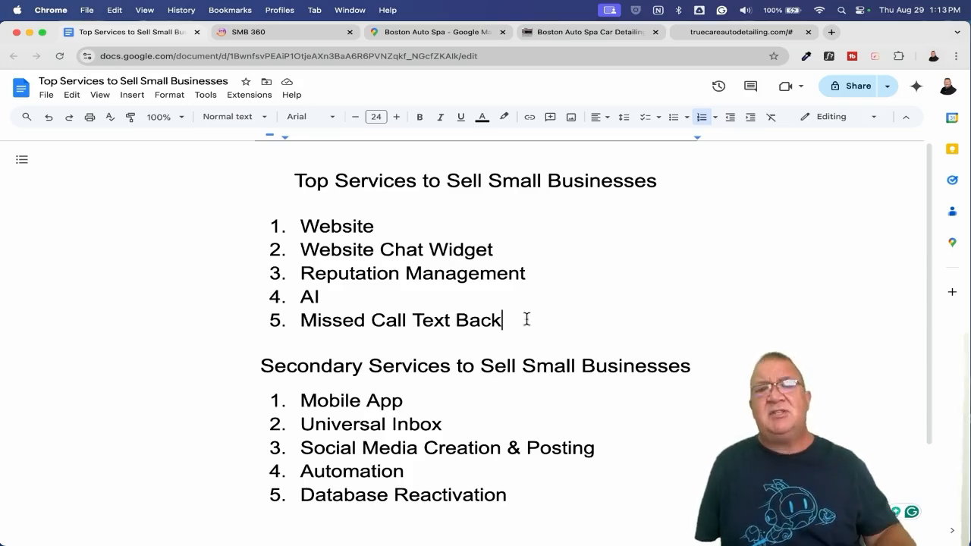
Switch to SMB 360 and examine its navigation features and the workflow list for True Care Auto Detailing.
{"action": "left_click", "coordinate": [279, 34]}
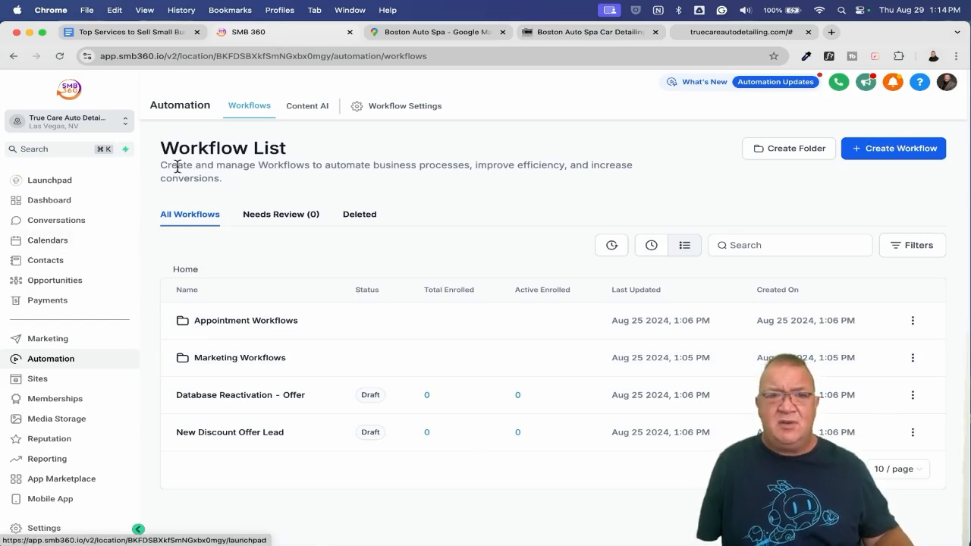
{"action": "scroll", "coordinate": [114, 318], "scroll_direction": "up", "scroll_amount": 5}
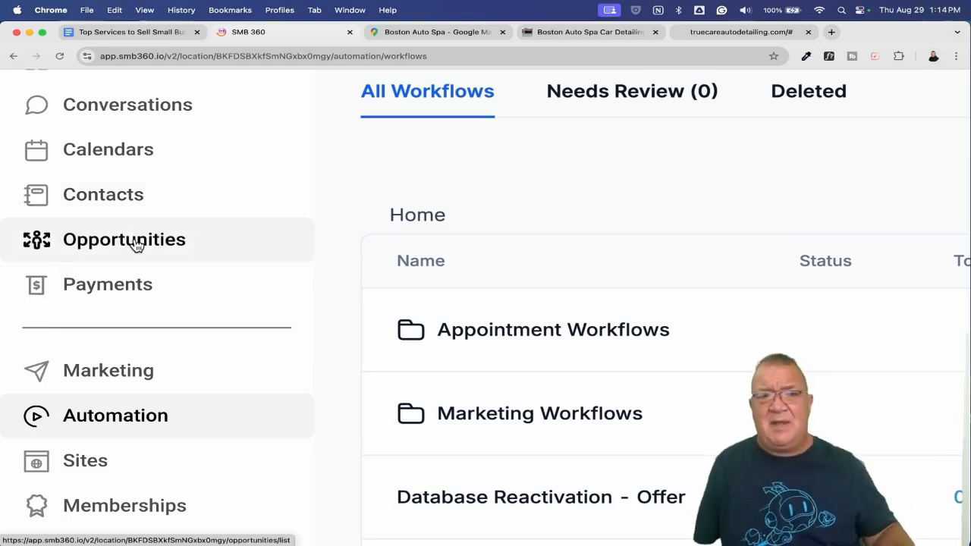
{"action": "scroll", "coordinate": [134, 245], "scroll_direction": "down", "scroll_amount": 3}
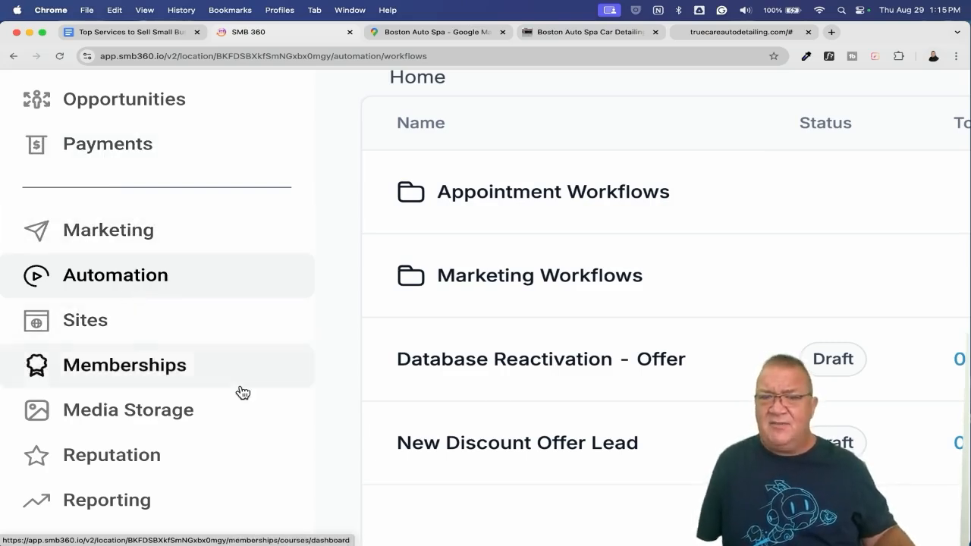
{"action": "scroll", "coordinate": [243, 392], "scroll_direction": "down", "scroll_amount": 3}
{"action": "scroll", "coordinate": [242, 392], "scroll_direction": "down", "scroll_amount": 3}
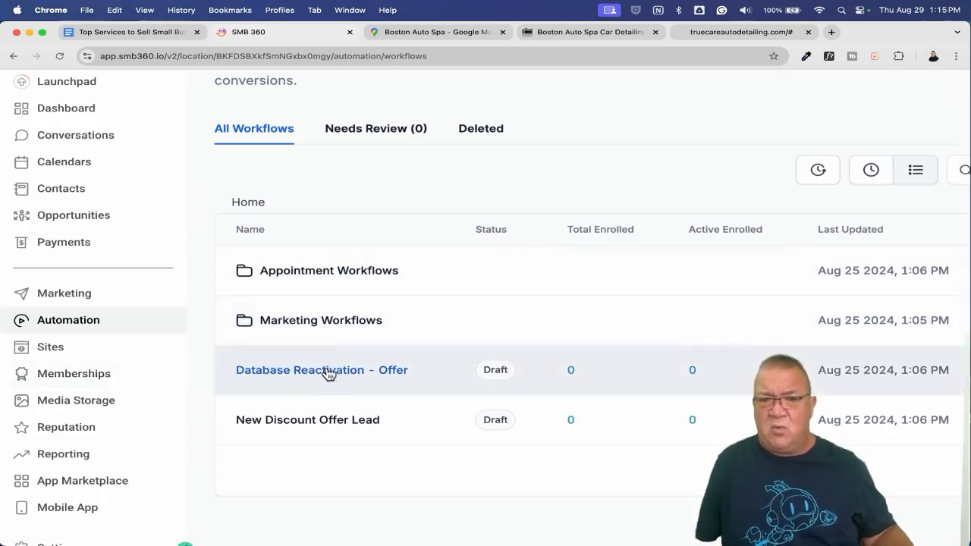
Open the Database Reactivation - Offer workflow, examine its text offer, wait and reply branches, and return to the workflow list.
{"action": "left_click", "coordinate": [324, 372]}
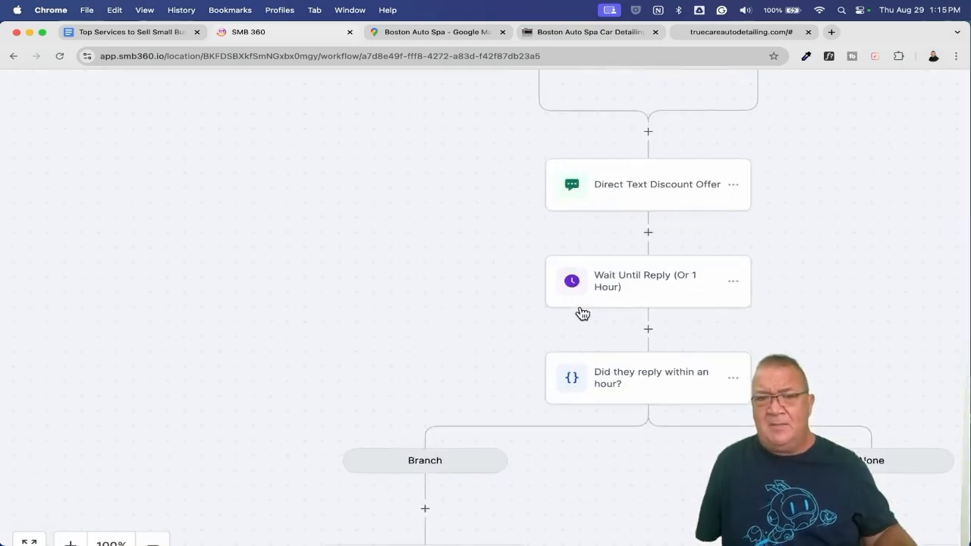
{"action": "scroll", "coordinate": [581, 314], "scroll_direction": "down", "scroll_amount": 5}
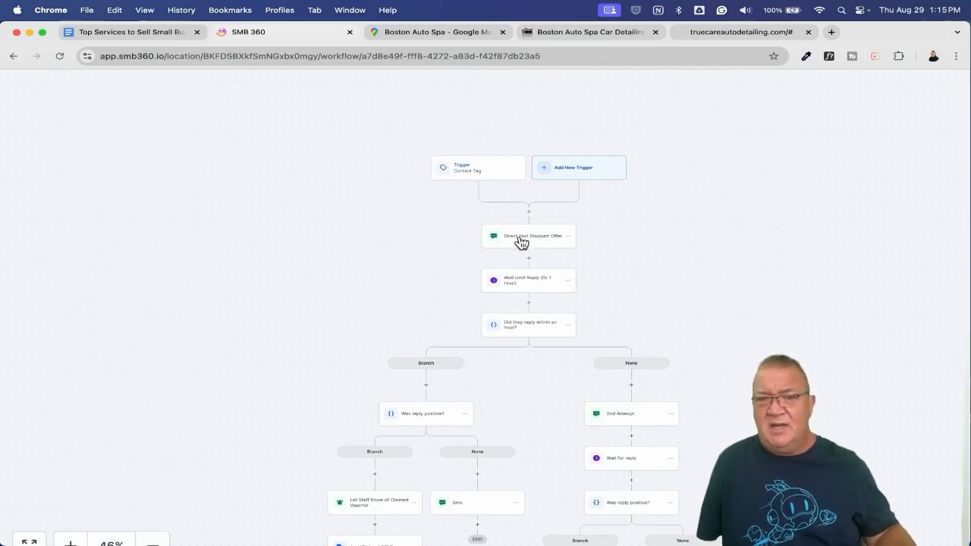
{"action": "scroll", "coordinate": [570, 327], "scroll_direction": "up", "scroll_amount": 8}
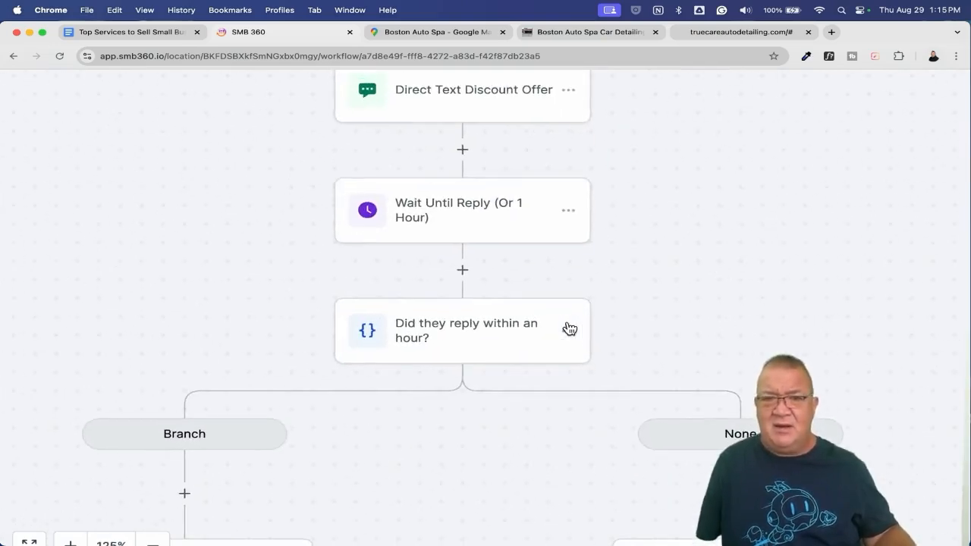
{"action": "scroll", "coordinate": [501, 254], "scroll_direction": "down", "scroll_amount": 1}
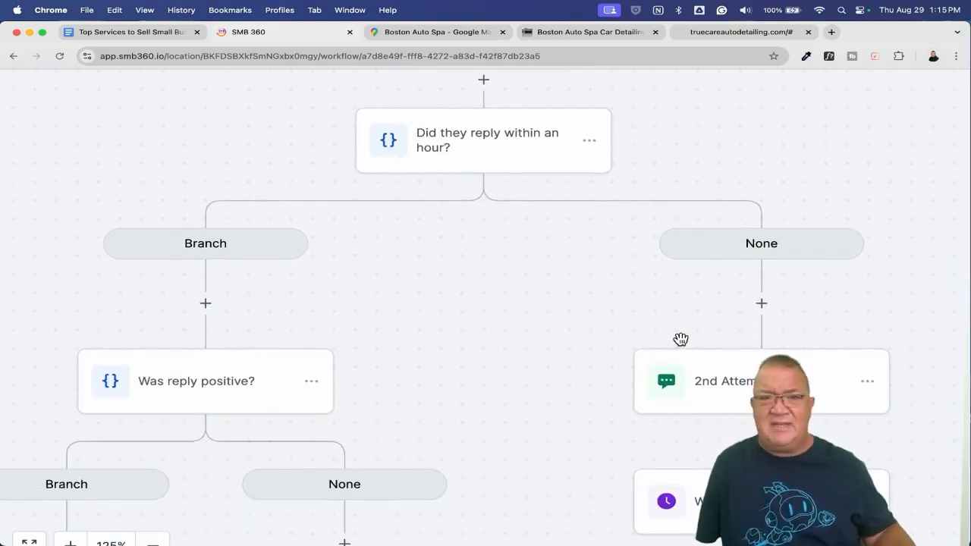
{"action": "left_click", "coordinate": [14, 57]}
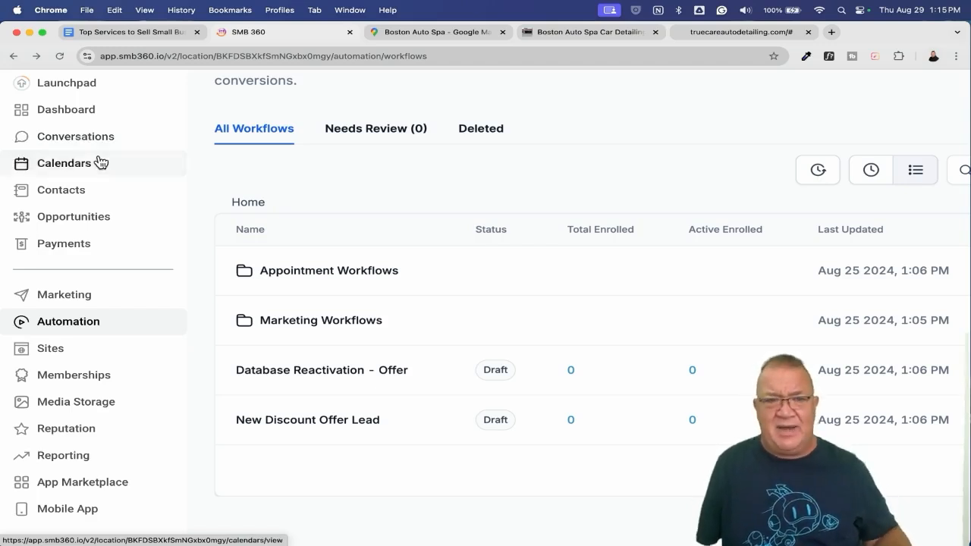
Open the True Care Auto Detailing funnel's Home page in the page builder and select its main headline.
{"action": "left_click", "coordinate": [61, 351]}
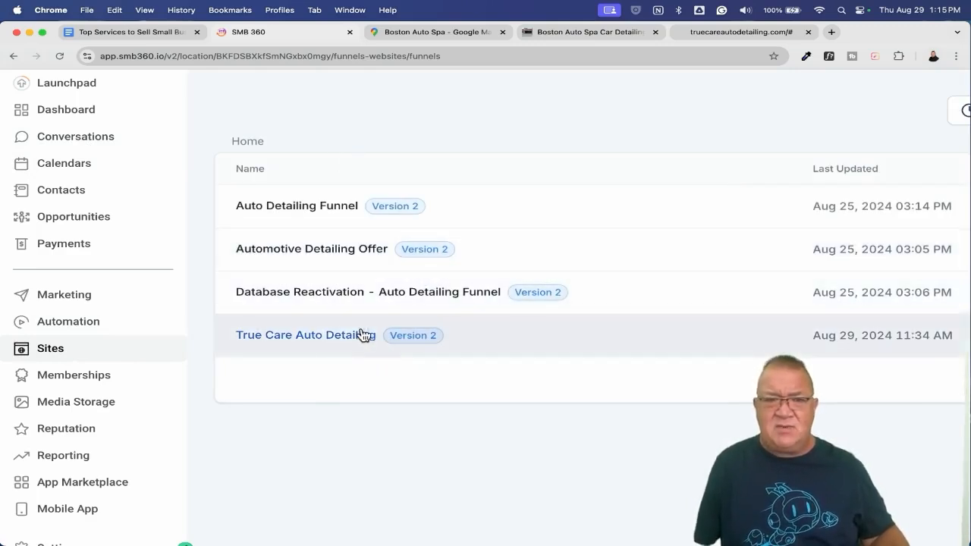
{"action": "left_click", "coordinate": [314, 337]}
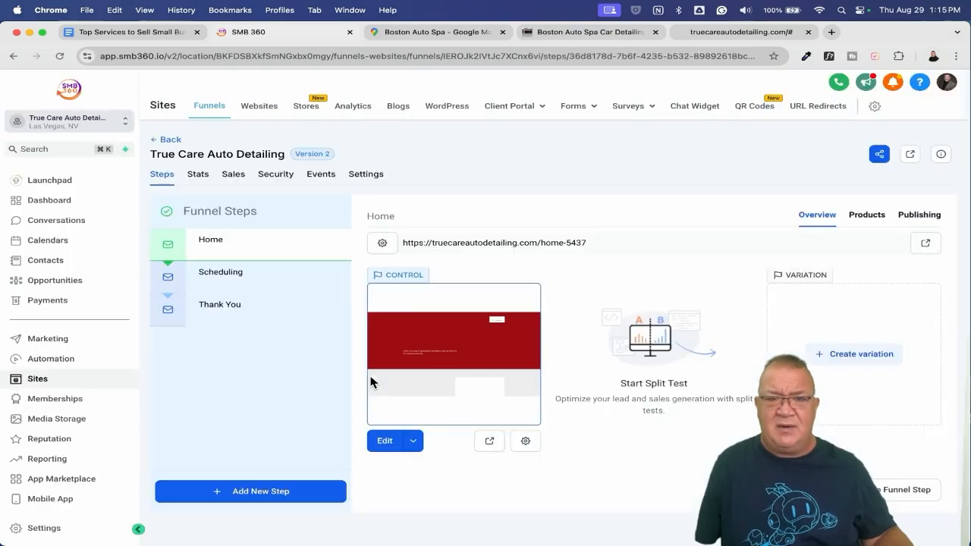
{"action": "left_click", "coordinate": [385, 442]}
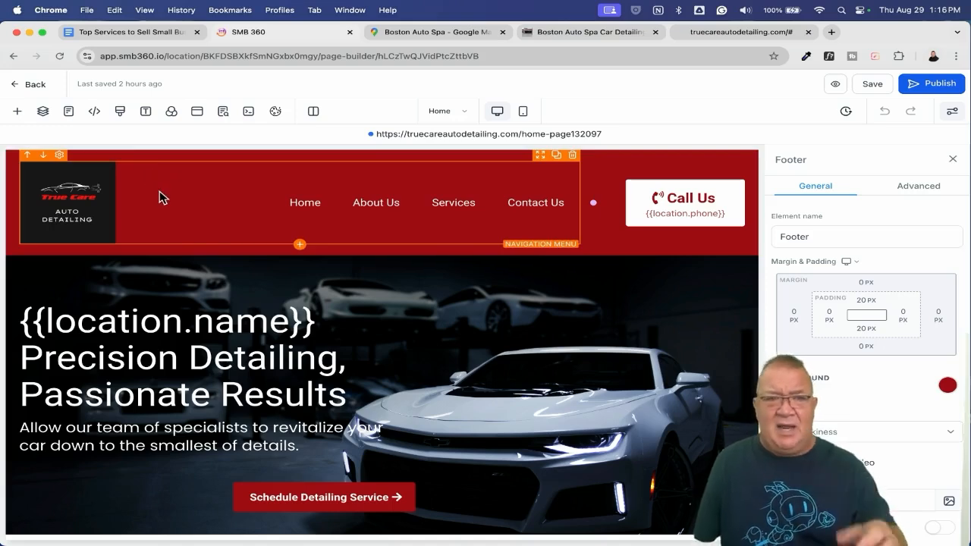
{"action": "left_click", "coordinate": [121, 364]}
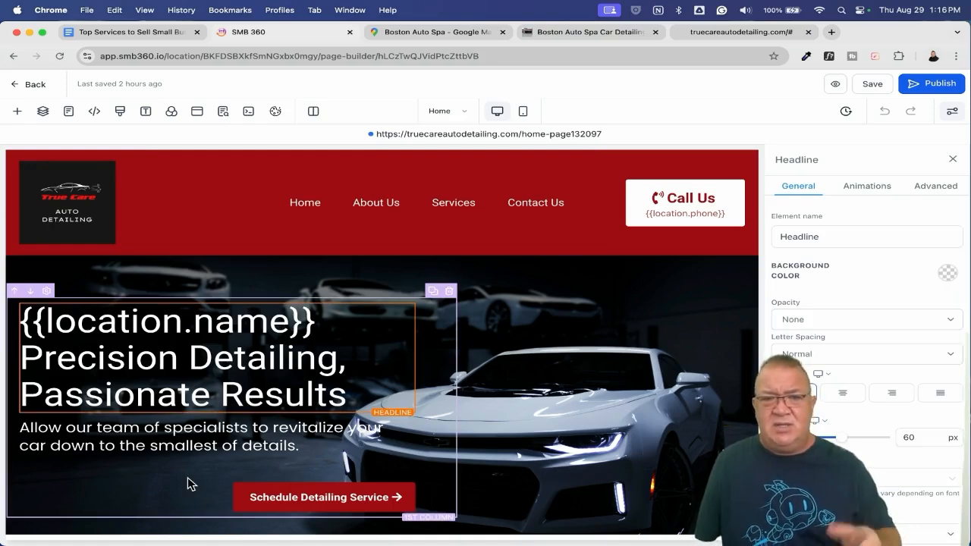
Retype the final "s" of the main headline, and try bold formatting on the word "Precision" before removing it.
{"action": "key", "text": "BackSpace"}
{"action": "type", "text": "s"}
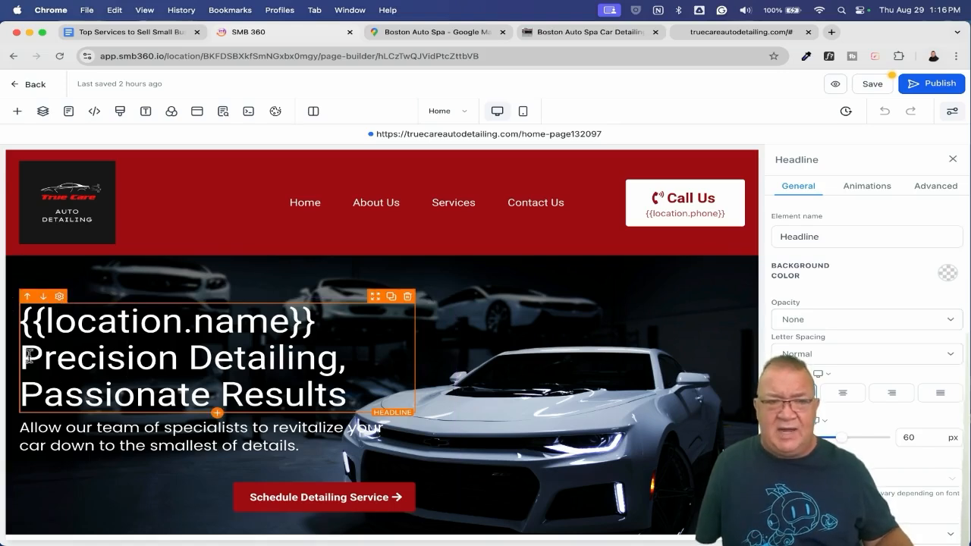
{"action": "left_click_drag", "start_coordinate": [27, 355], "coordinate": [176, 353]}
{"action": "left_click", "coordinate": [188, 395]}
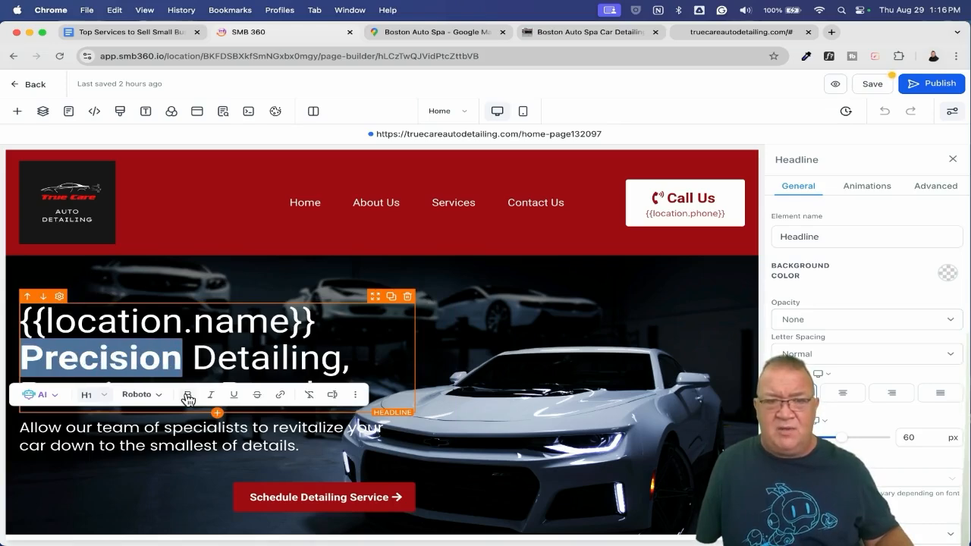
{"action": "left_click", "coordinate": [188, 397]}
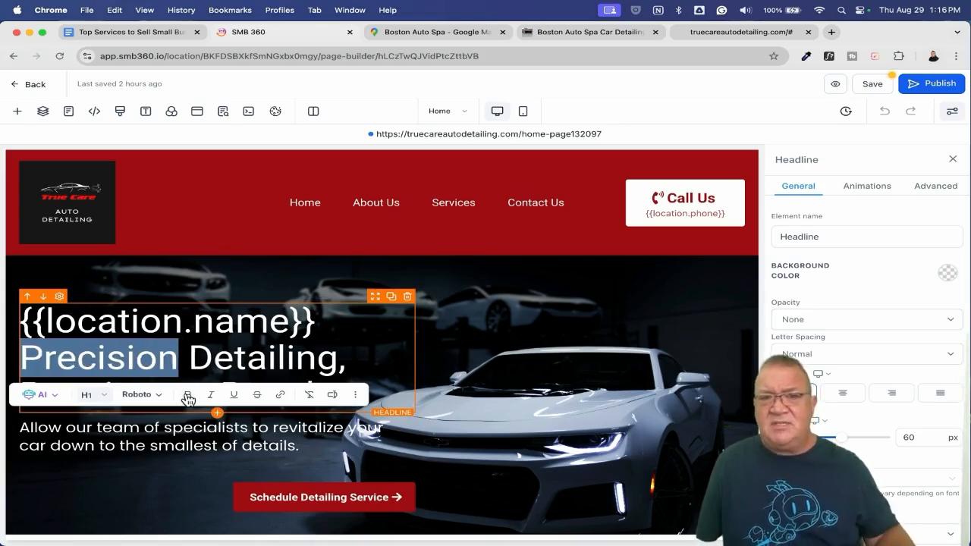
Change the Schedule Detailing Service button's background color to red and finally to light pink.
{"action": "scroll", "coordinate": [565, 364], "scroll_direction": "down", "scroll_amount": 5}
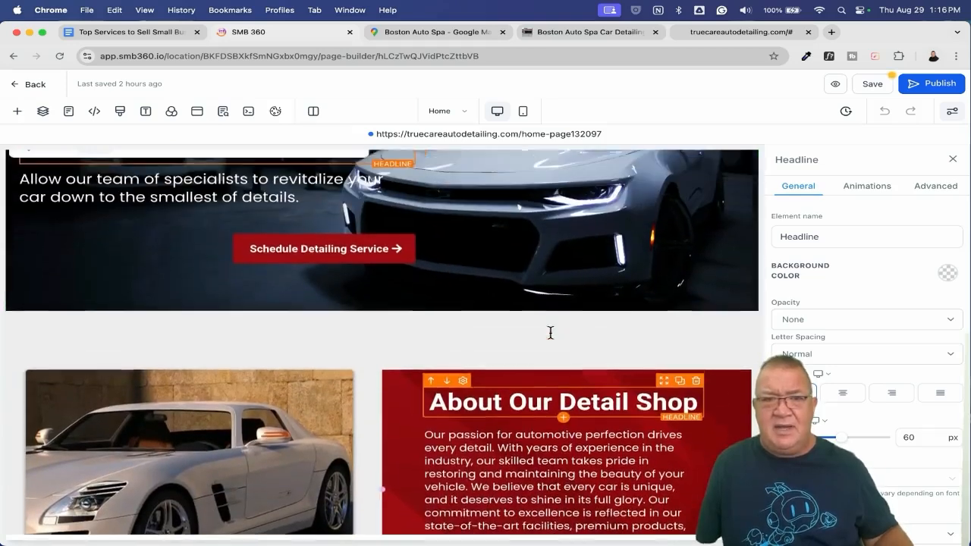
{"action": "scroll", "coordinate": [551, 332], "scroll_direction": "up", "scroll_amount": 1}
{"action": "left_click", "coordinate": [325, 271]}
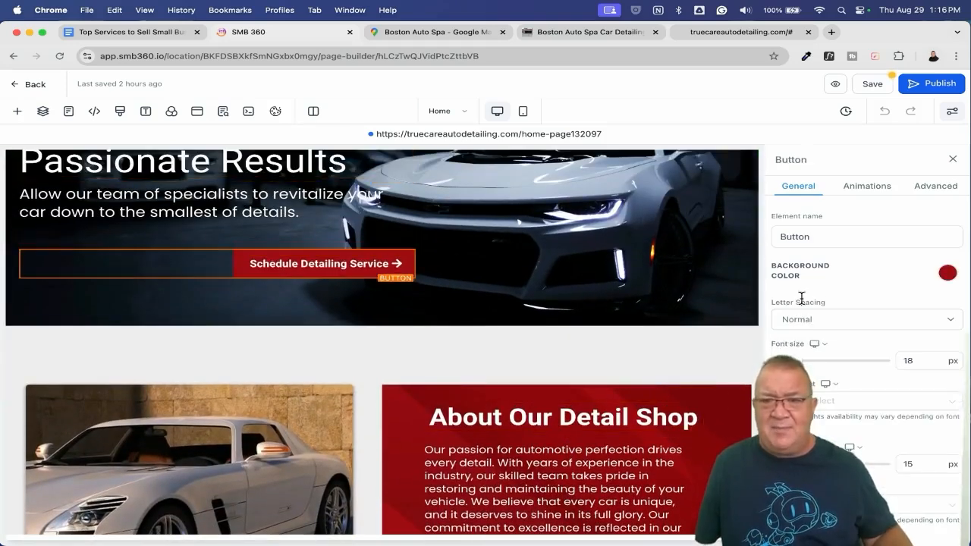
{"action": "left_click", "coordinate": [947, 274]}
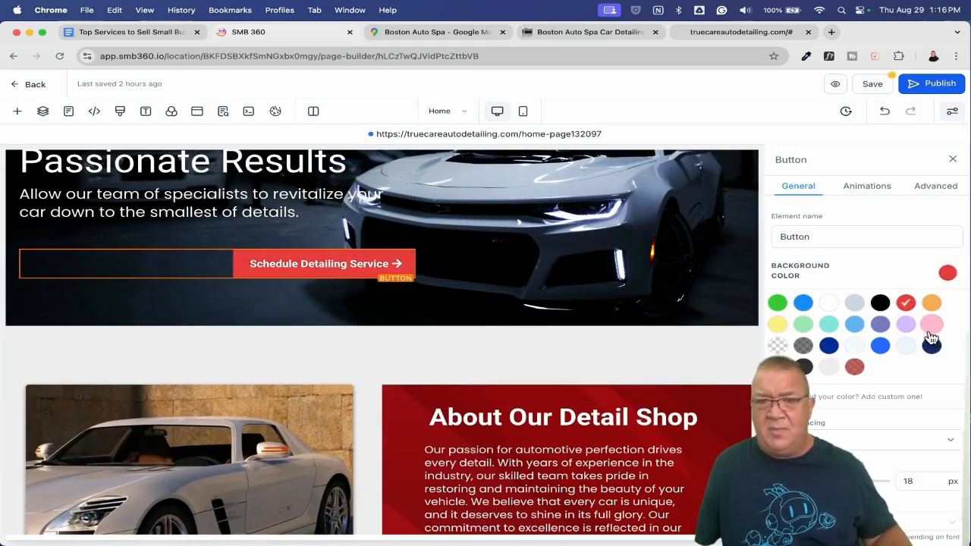
{"action": "left_click", "coordinate": [931, 324]}
Try the Zoom In animation on the Schedule Detailing Service button and replace it with the rotating In animation.
{"action": "scroll", "coordinate": [929, 339], "scroll_direction": "down", "scroll_amount": 5}
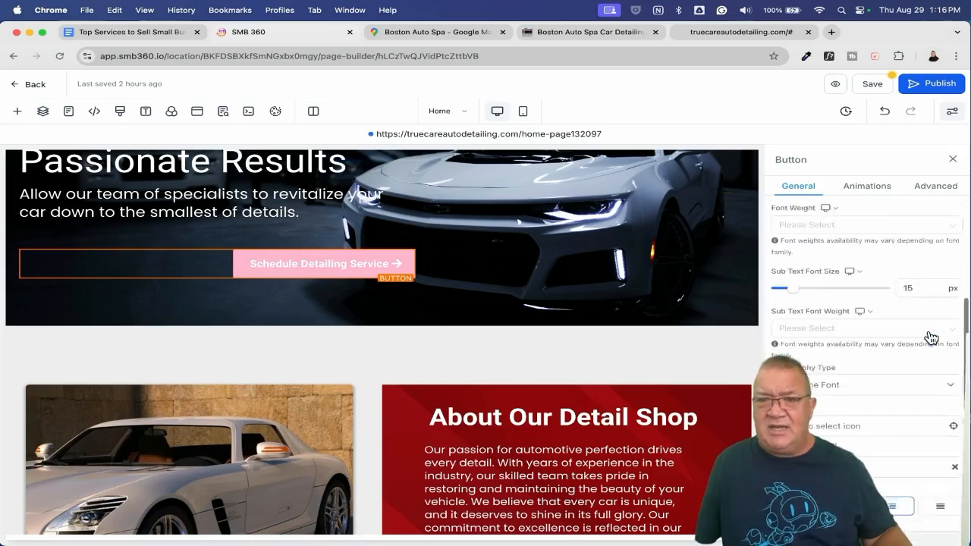
{"action": "left_click", "coordinate": [865, 186]}
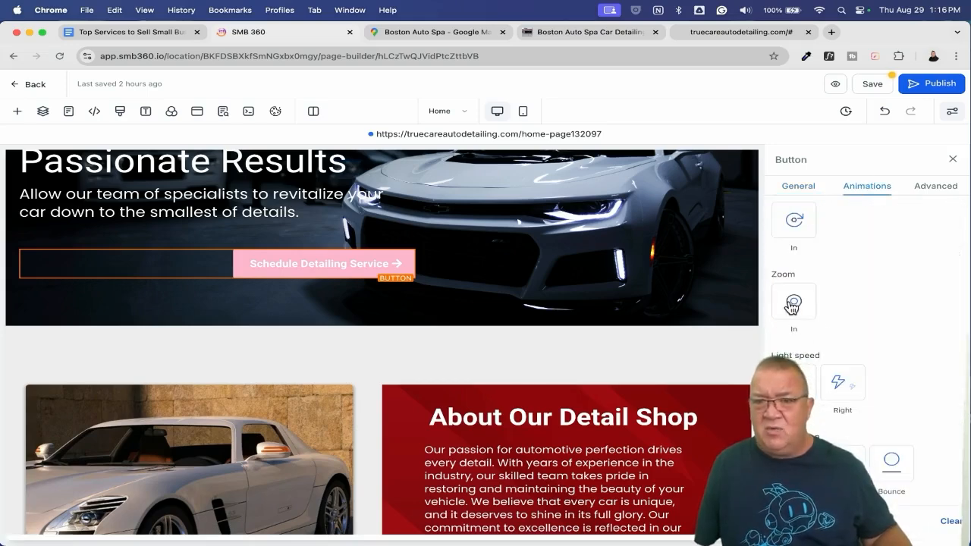
{"action": "left_click", "coordinate": [791, 302]}
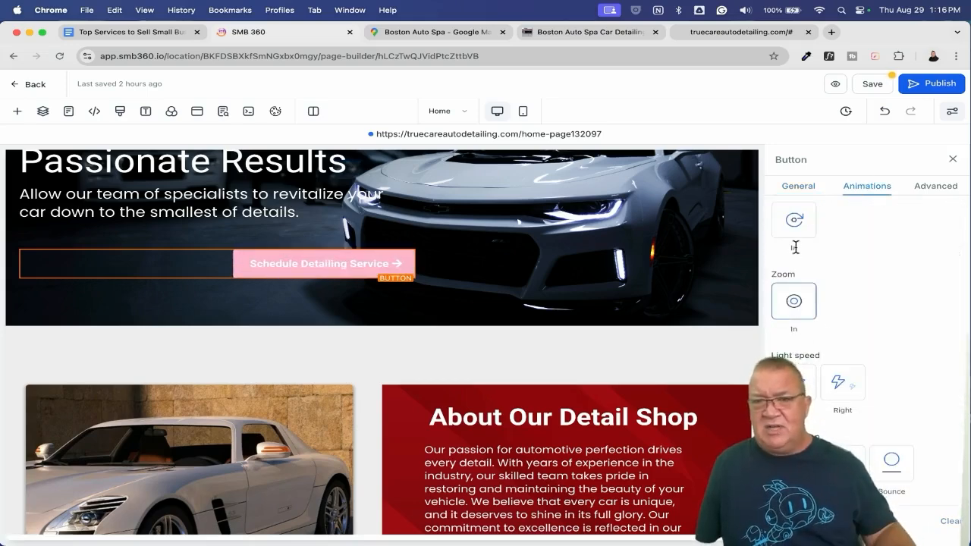
{"action": "left_click", "coordinate": [791, 220]}
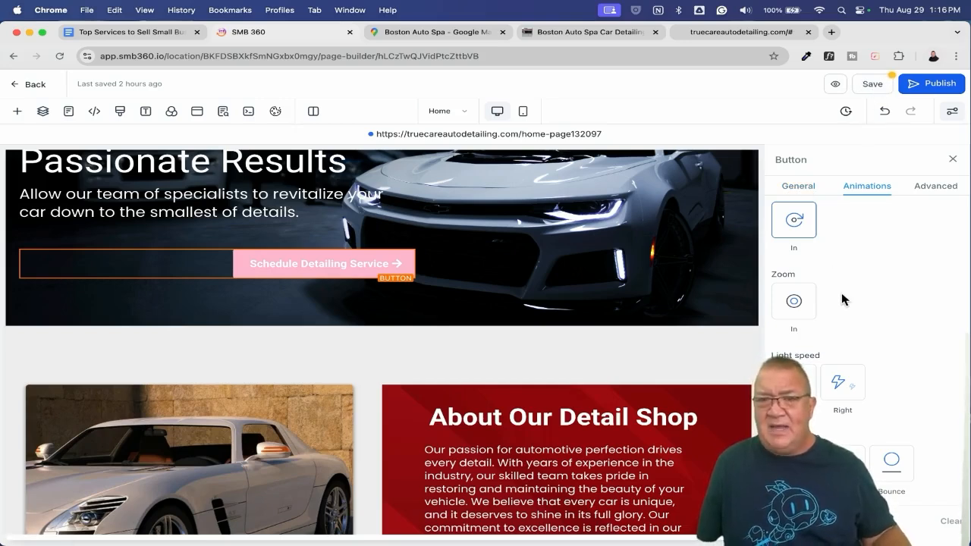
Browse the form, blog, media and custom page elements, and leave the page builder discarding the unsaved changes.
{"action": "left_click", "coordinate": [17, 111]}
{"action": "scroll", "coordinate": [273, 330], "scroll_direction": "down", "scroll_amount": 5}
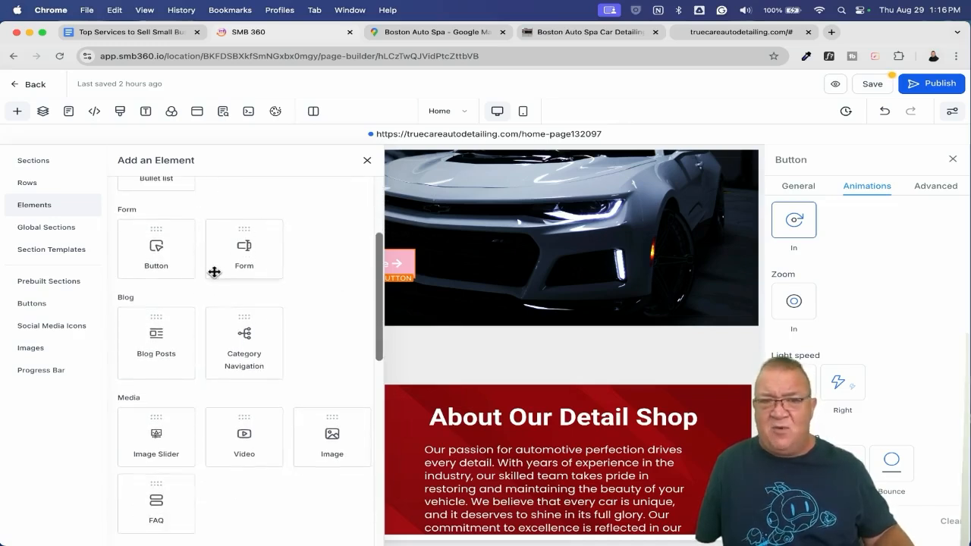
{"action": "scroll", "coordinate": [328, 404], "scroll_direction": "down", "scroll_amount": 5}
{"action": "scroll", "coordinate": [326, 405], "scroll_direction": "down", "scroll_amount": 1}
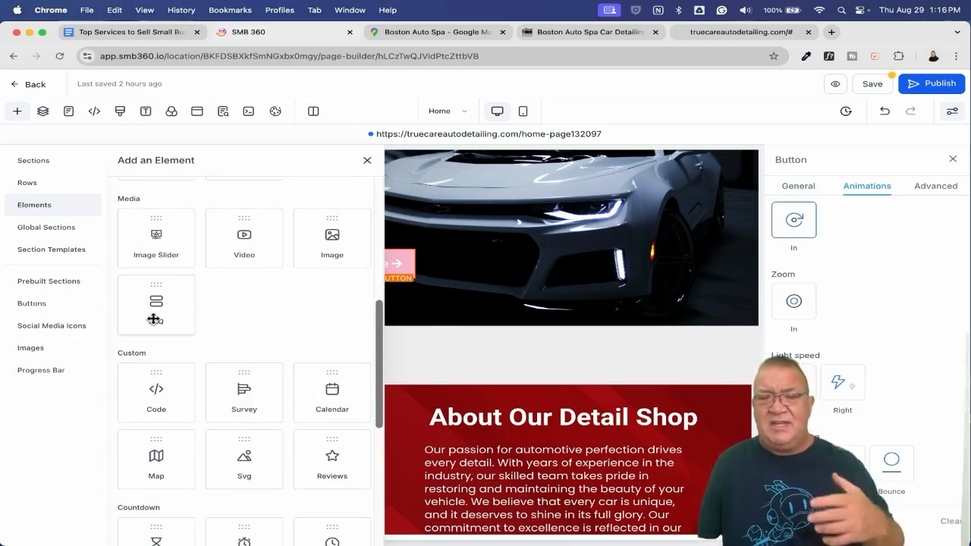
{"action": "left_click", "coordinate": [32, 86]}
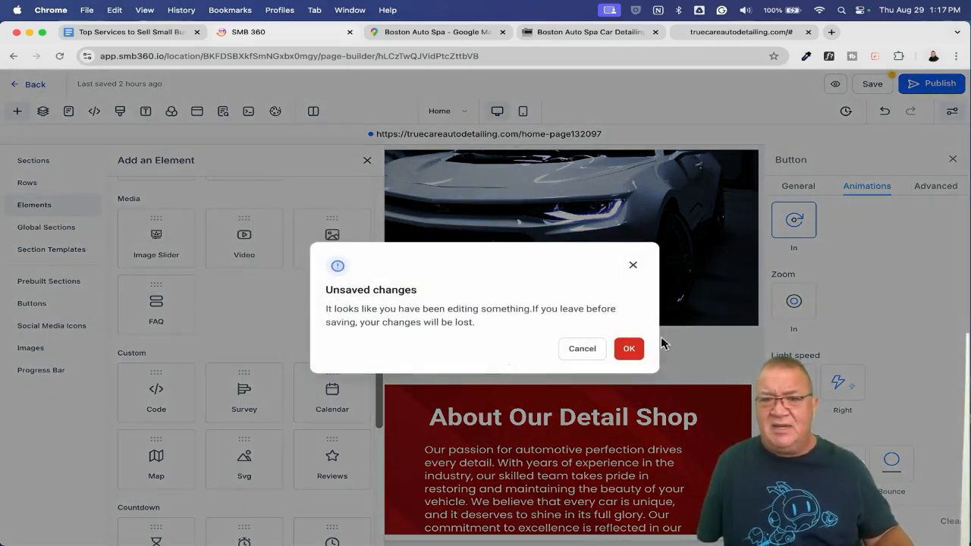
{"action": "left_click", "coordinate": [635, 349]}
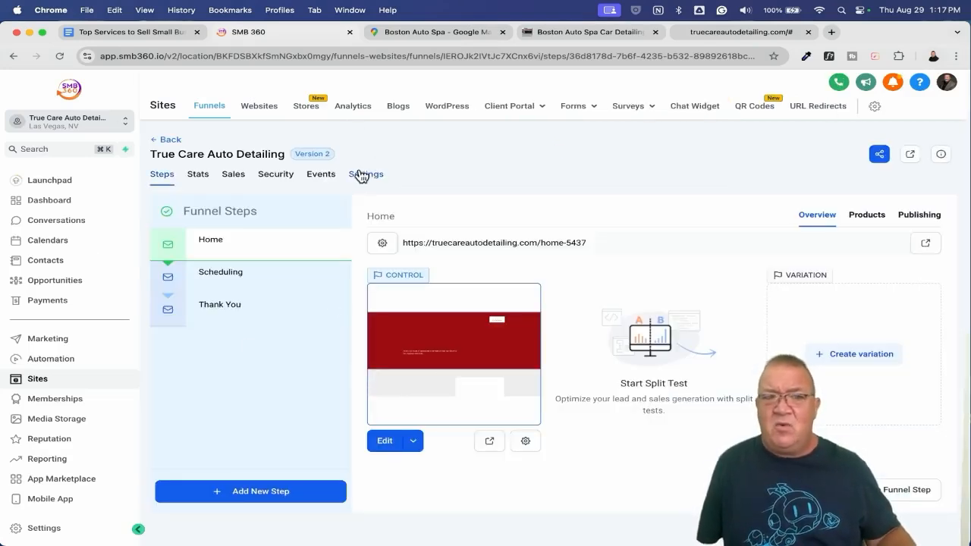
Examine the chat types offered for a new chat widget and the Auto Detail Chat Widget's builder, and return to the widget list.
{"action": "left_click", "coordinate": [686, 107]}
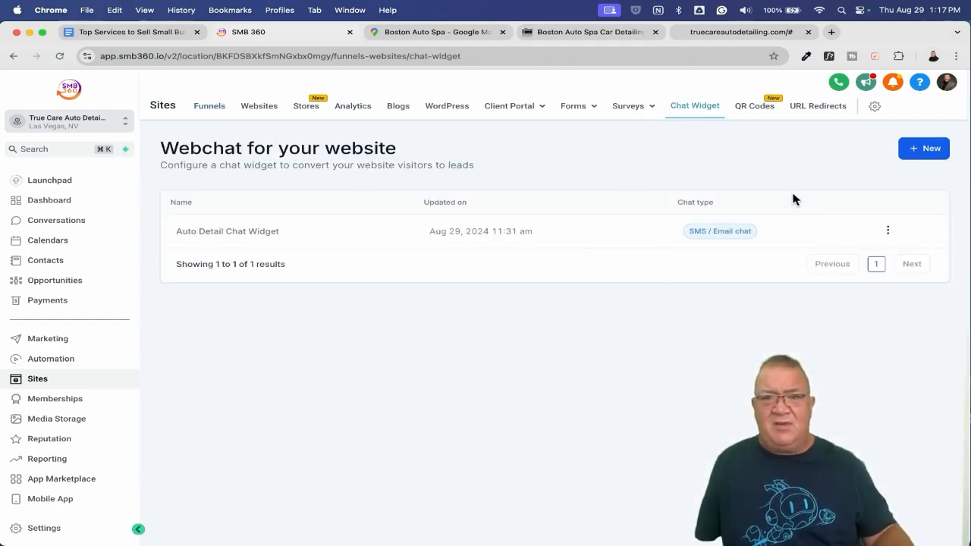
{"action": "left_click", "coordinate": [916, 152]}
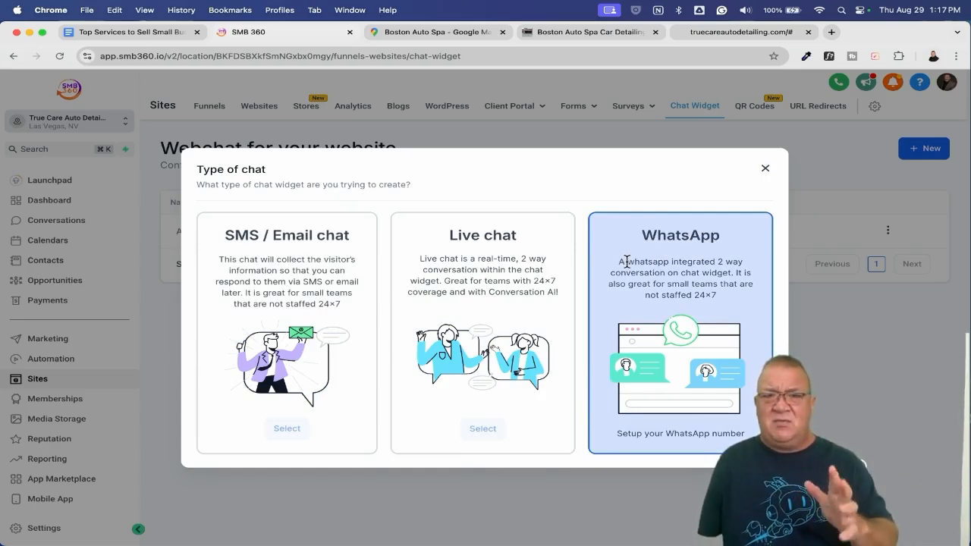
{"action": "left_click", "coordinate": [762, 172]}
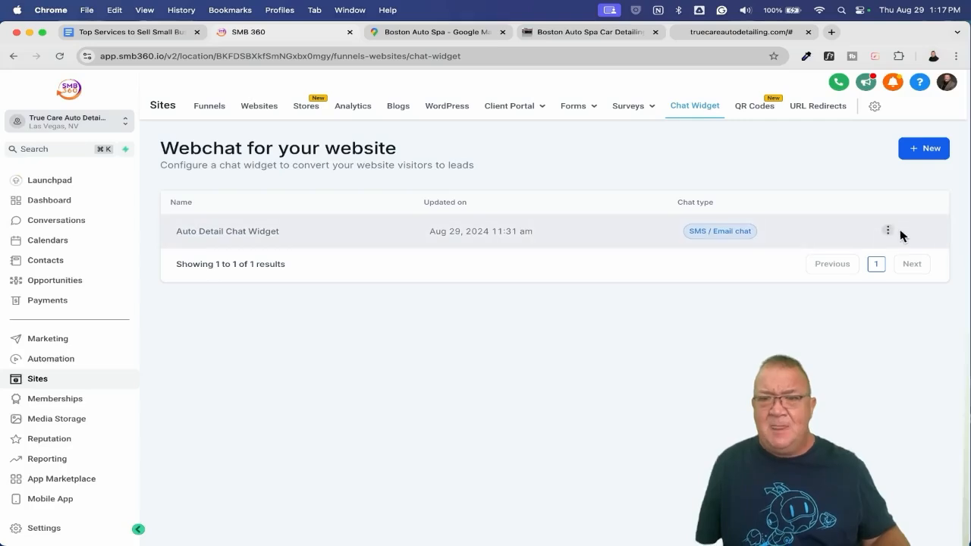
{"action": "left_click", "coordinate": [233, 231]}
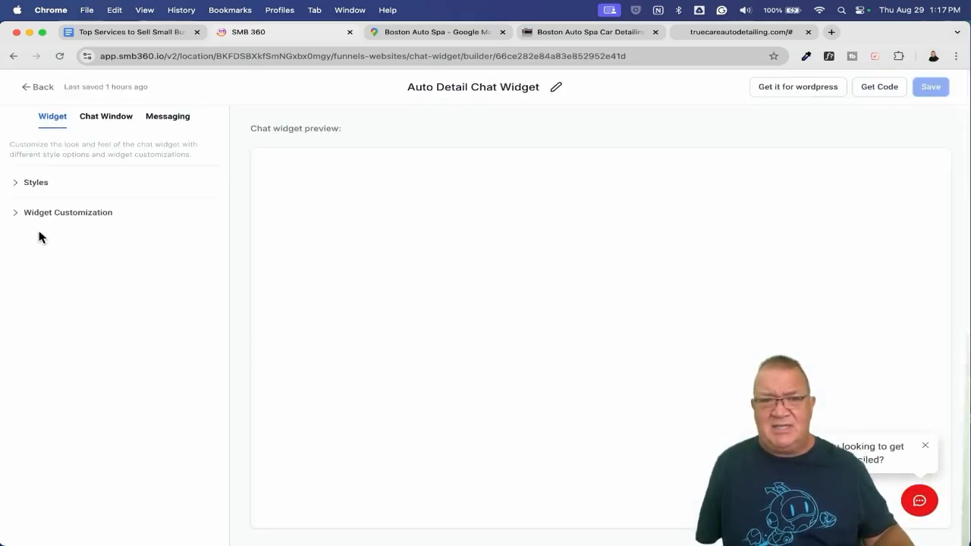
{"action": "left_click", "coordinate": [37, 88]}
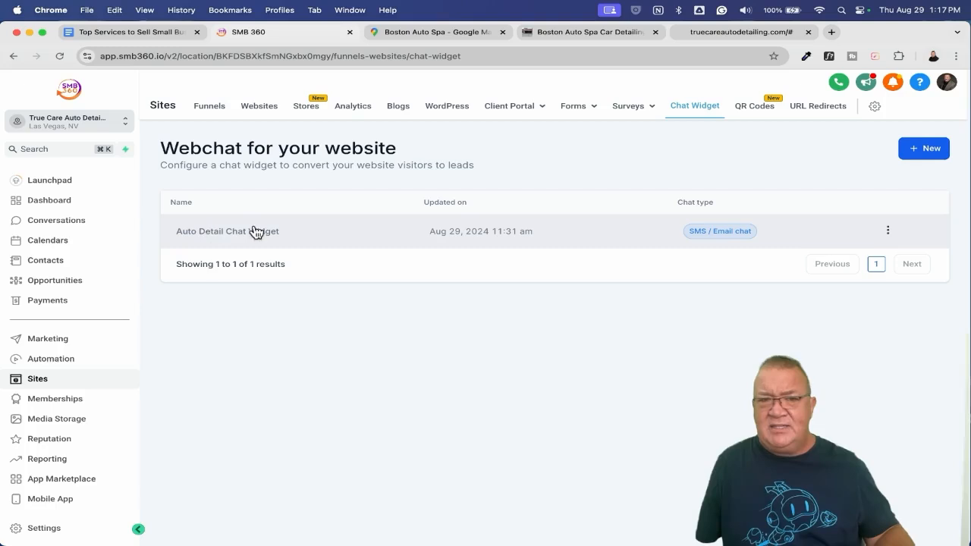
Set the True Care Auto Detailing funnel's chat widget to None, save the settings, and reload the live site to check it.
{"action": "left_click", "coordinate": [208, 107]}
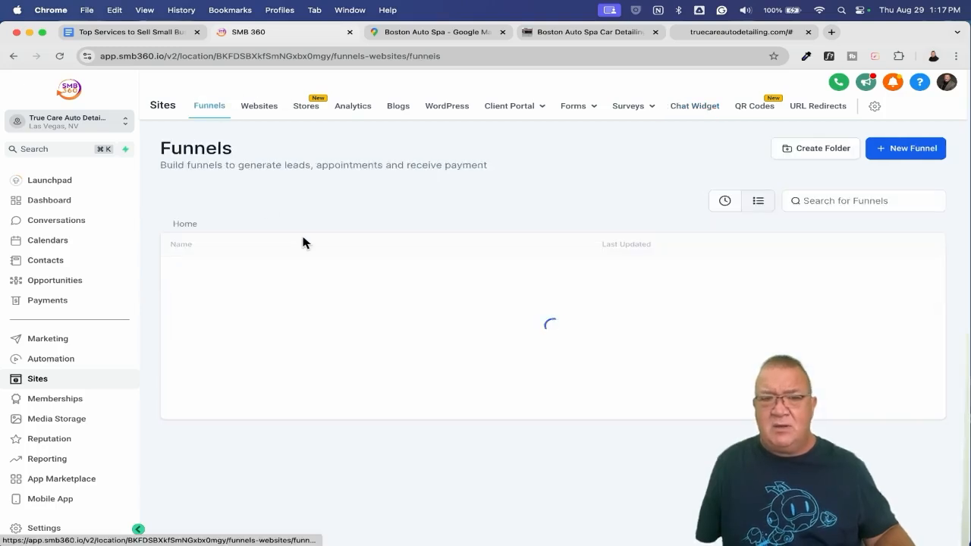
{"action": "left_click", "coordinate": [207, 377]}
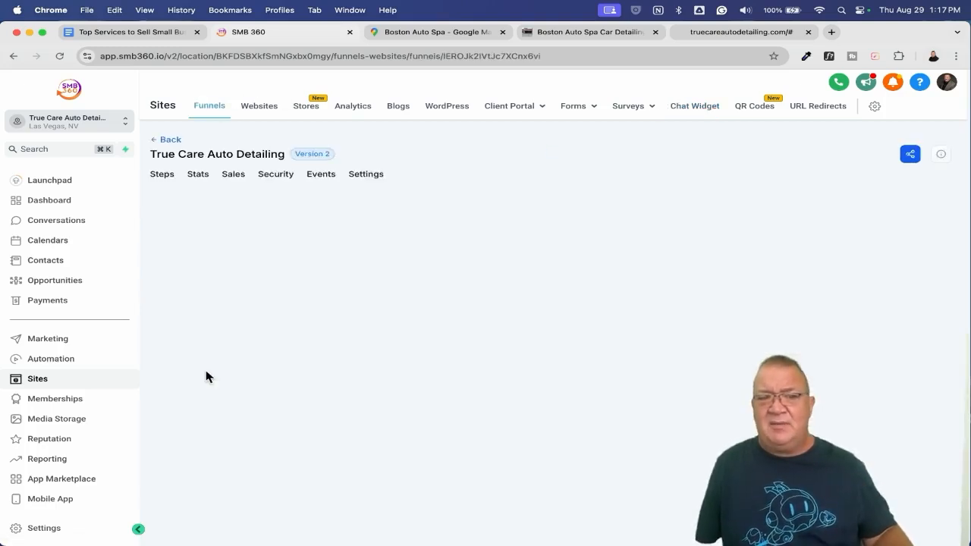
{"action": "left_click", "coordinate": [368, 176]}
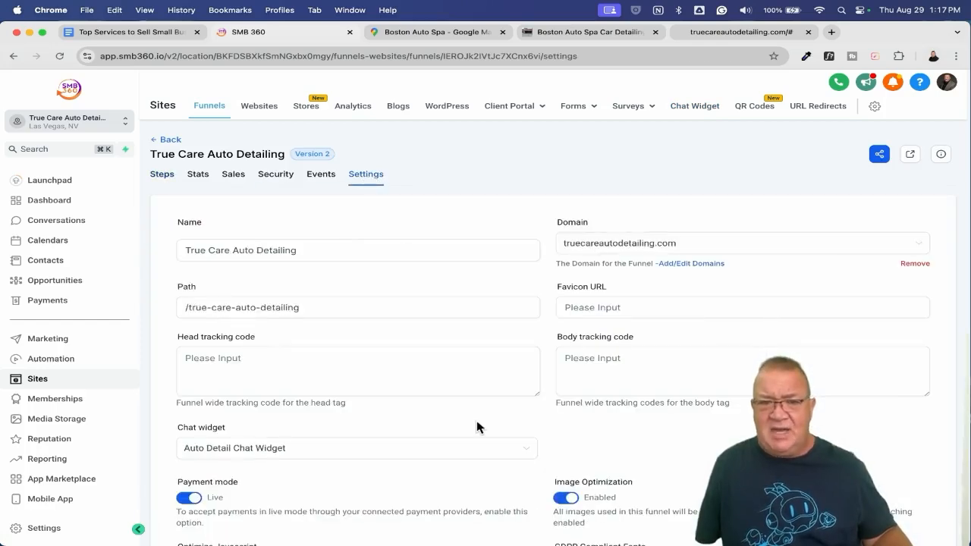
{"action": "scroll", "coordinate": [477, 425], "scroll_direction": "down", "scroll_amount": 3}
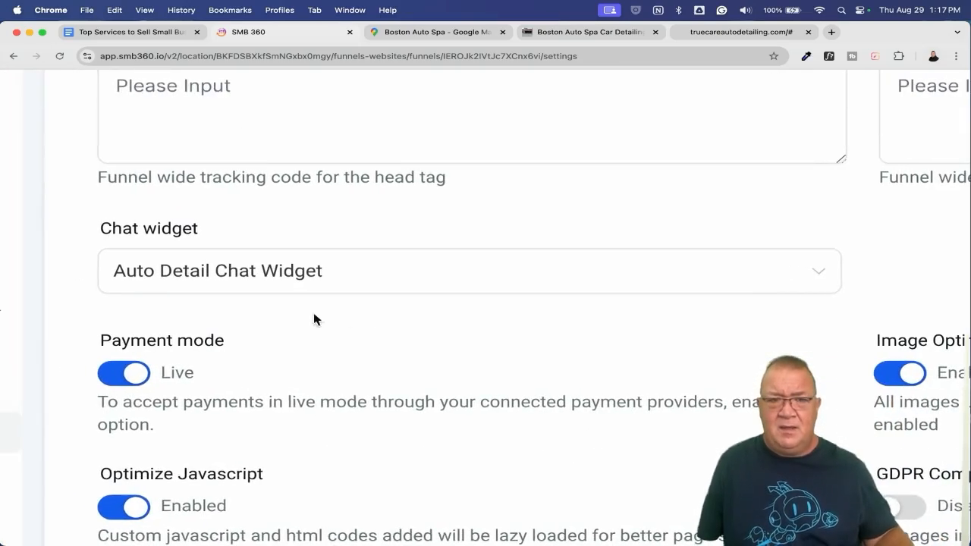
{"action": "left_click", "coordinate": [269, 273]}
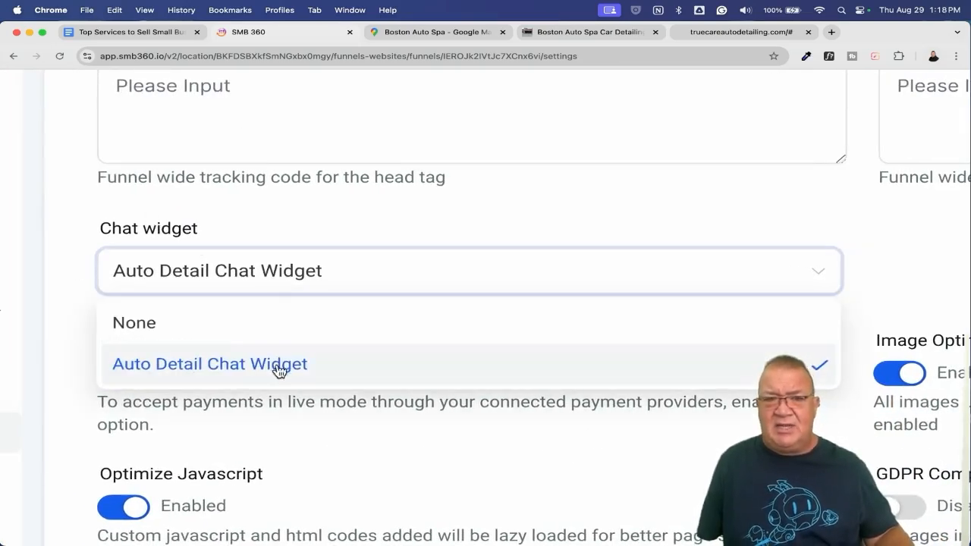
{"action": "left_click", "coordinate": [256, 334]}
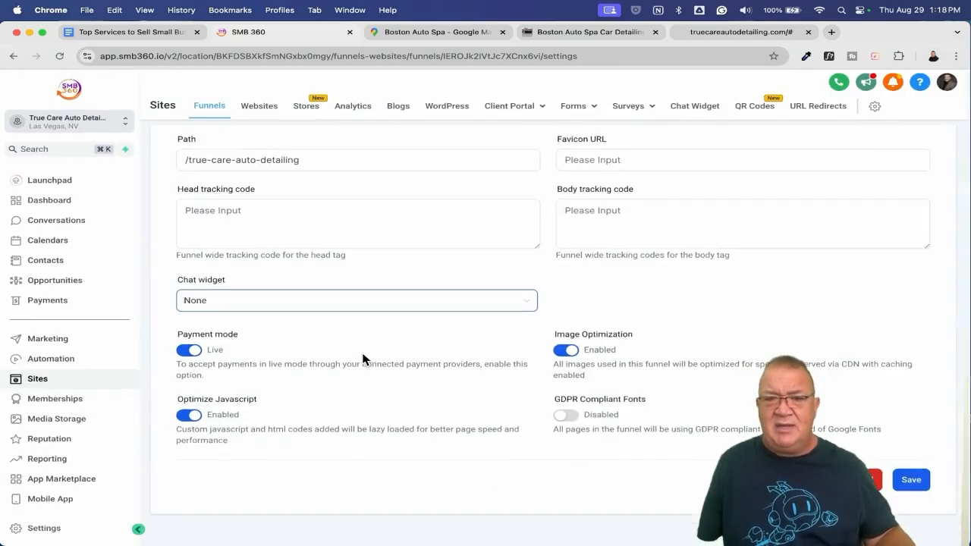
{"action": "left_click", "coordinate": [902, 479]}
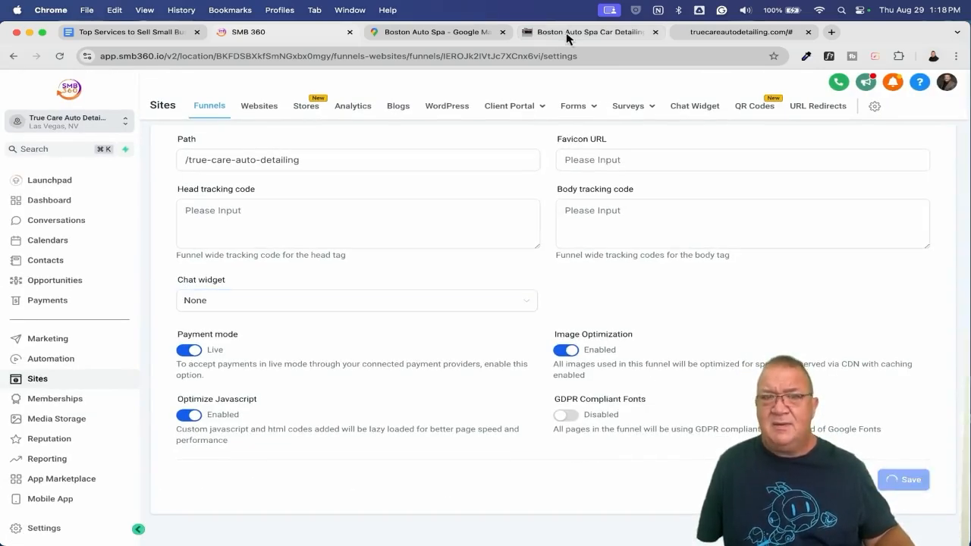
{"action": "left_click", "coordinate": [723, 32]}
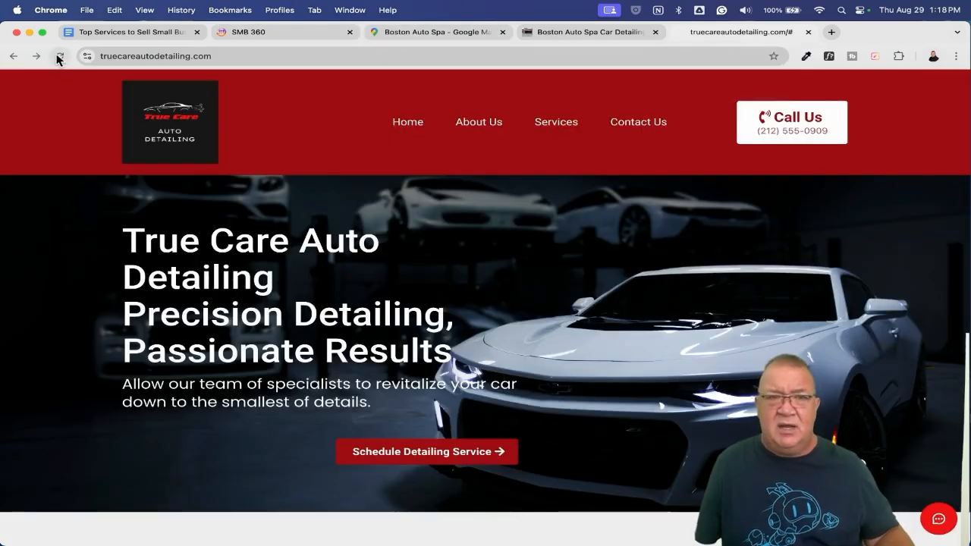
{"action": "left_click", "coordinate": [59, 57]}
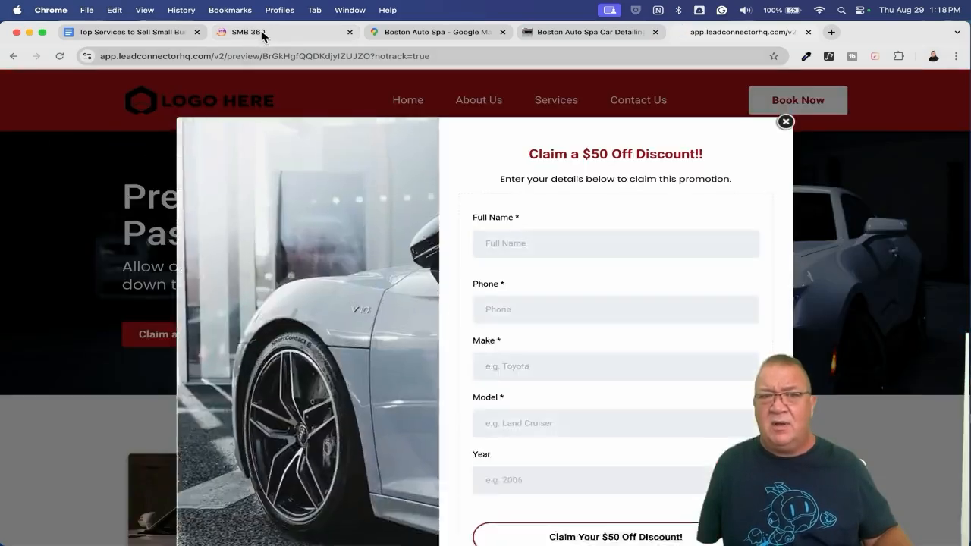
Switch back to SMB 360, set the funnel's chat widget to Auto Detail Chat Widget and save the settings.
{"action": "left_click", "coordinate": [250, 31]}
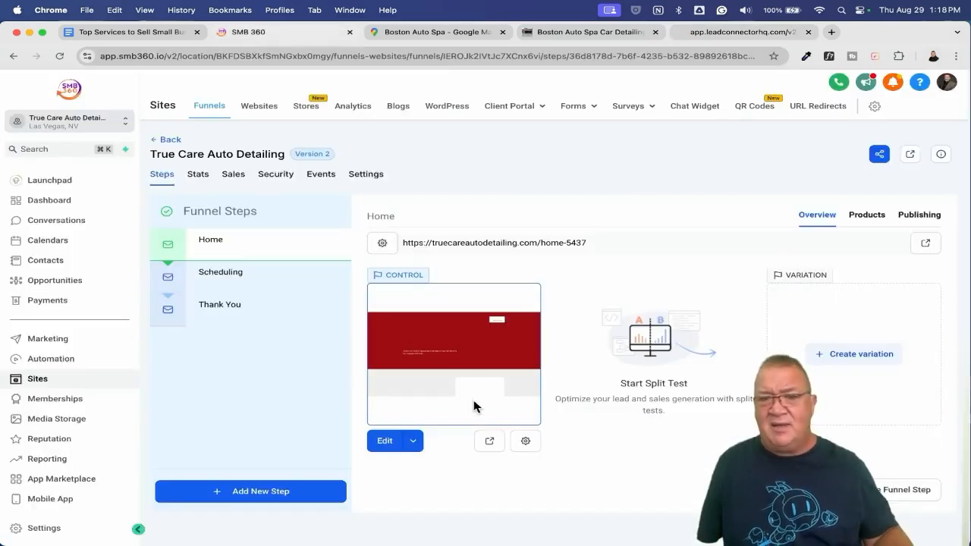
{"action": "left_click", "coordinate": [366, 173]}
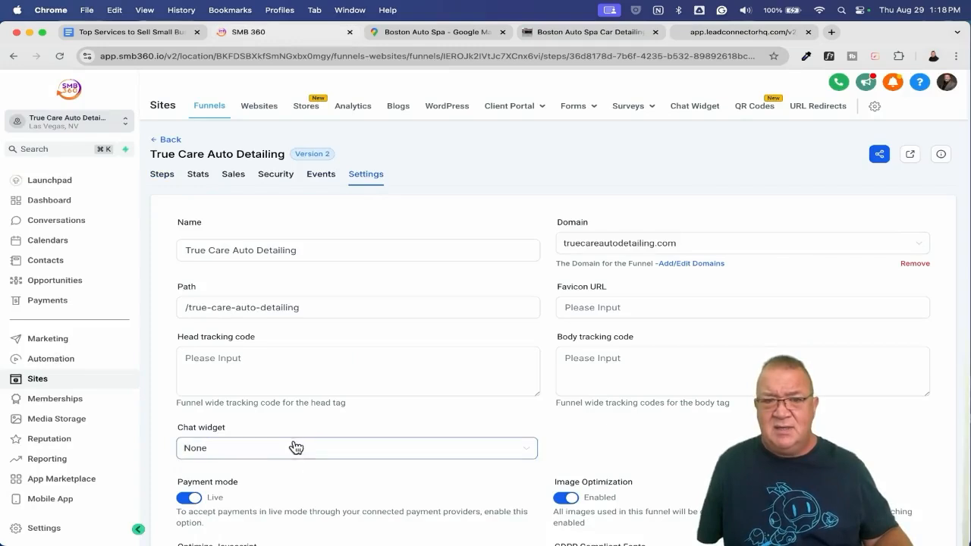
{"action": "left_click", "coordinate": [295, 448]}
{"action": "left_click", "coordinate": [296, 493]}
{"action": "left_click", "coordinate": [732, 371]}
{"action": "scroll", "coordinate": [733, 372], "scroll_direction": "down", "scroll_amount": 3}
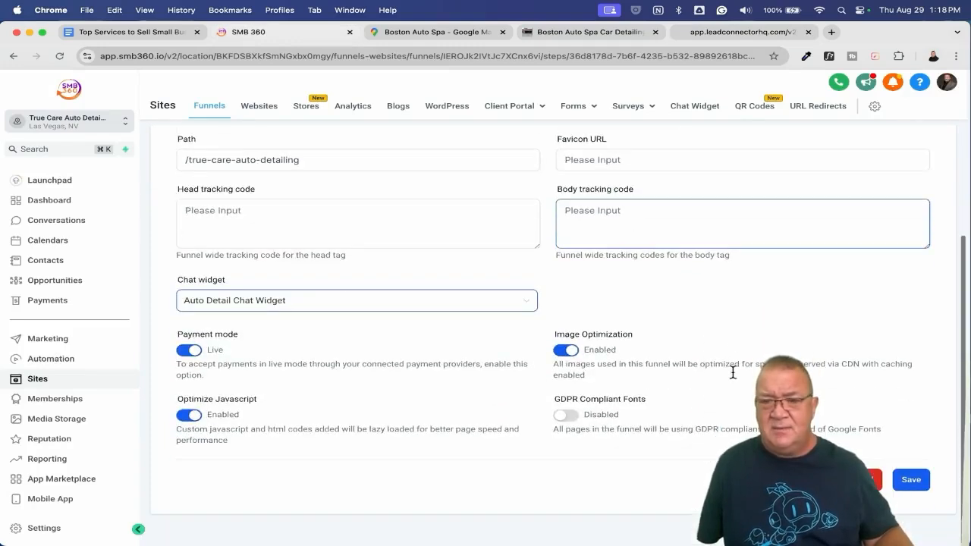
{"action": "left_click", "coordinate": [911, 479]}
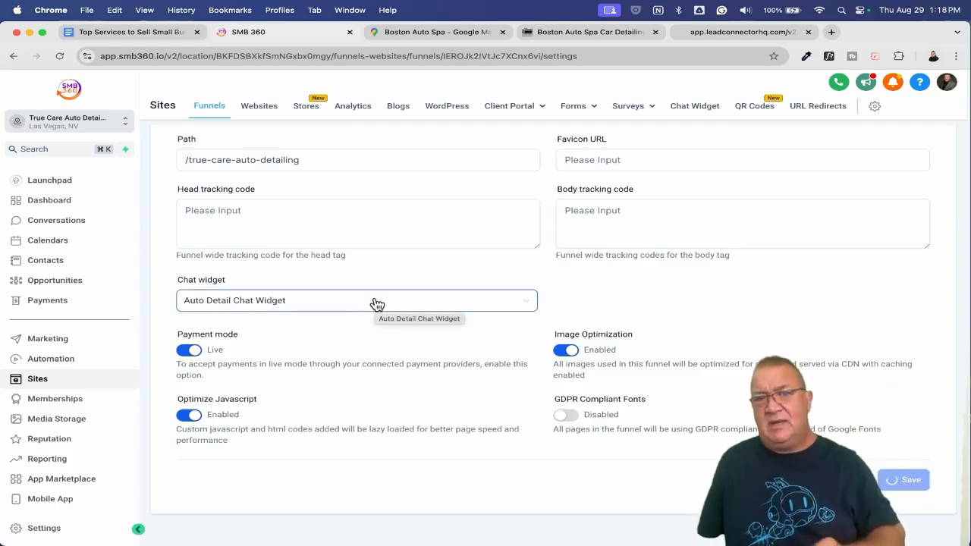
Reload the site preview to check for the chat widget, closing the $50 Off Discount pop-up.
{"action": "left_click", "coordinate": [724, 32]}
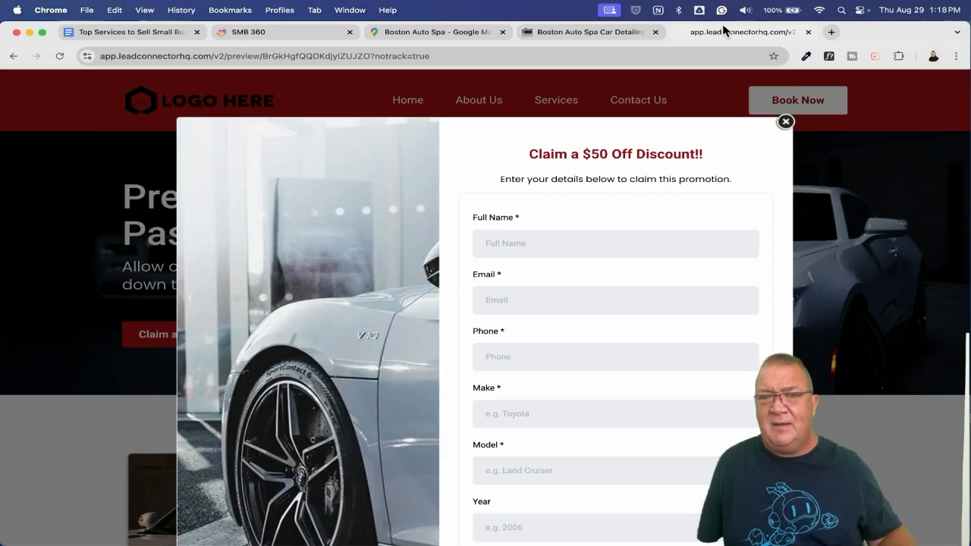
{"action": "left_click", "coordinate": [59, 56]}
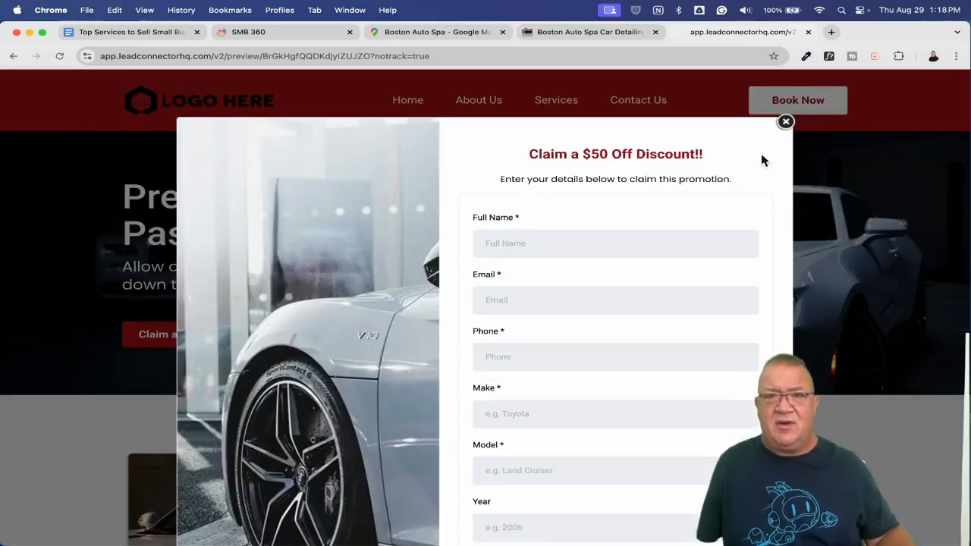
{"action": "left_click", "coordinate": [785, 122]}
{"action": "left_click", "coordinate": [55, 59]}
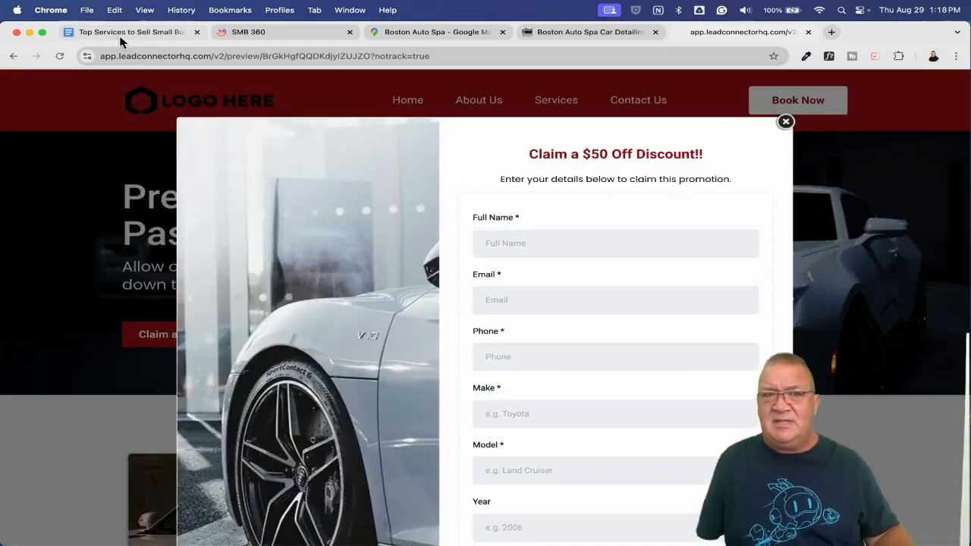
Check the Top Services document, switch to SMB 360 and examine the Conversation AI bot's mode preferences and supported channels in the settings.
{"action": "left_click", "coordinate": [105, 32]}
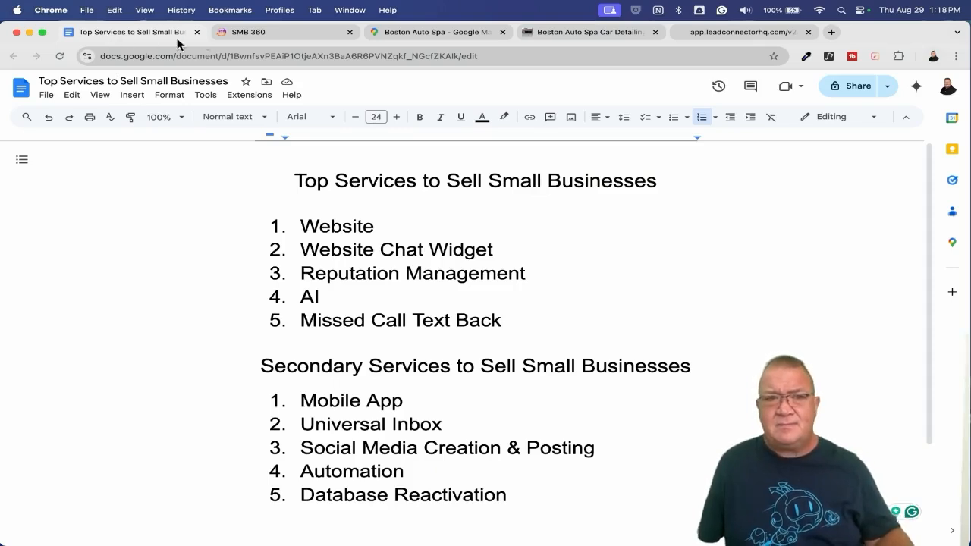
{"action": "left_click", "coordinate": [238, 31]}
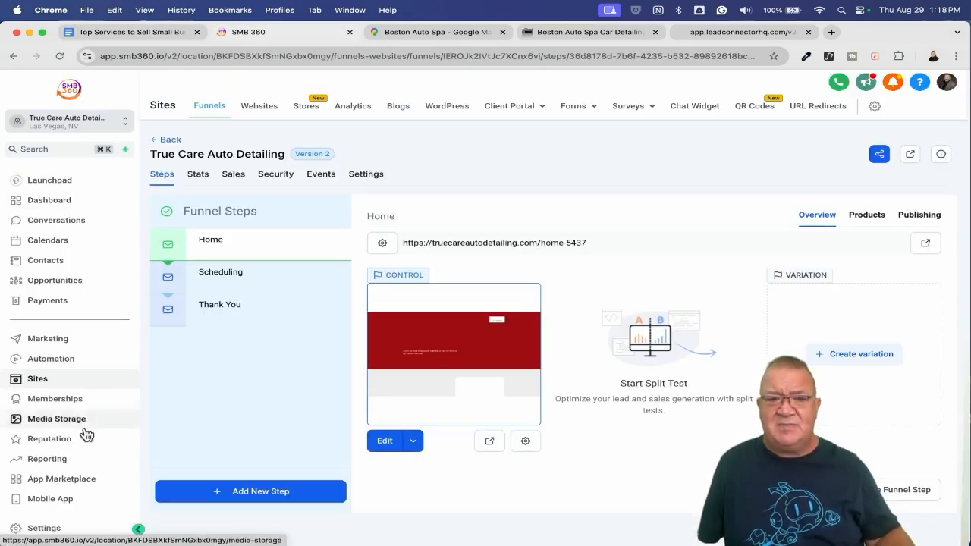
{"action": "left_click", "coordinate": [56, 528]}
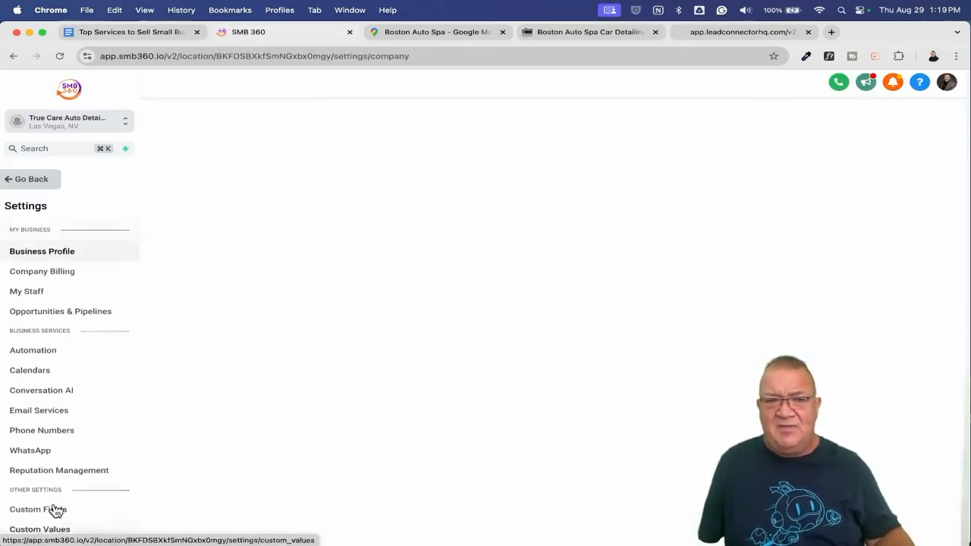
{"action": "left_click", "coordinate": [53, 389]}
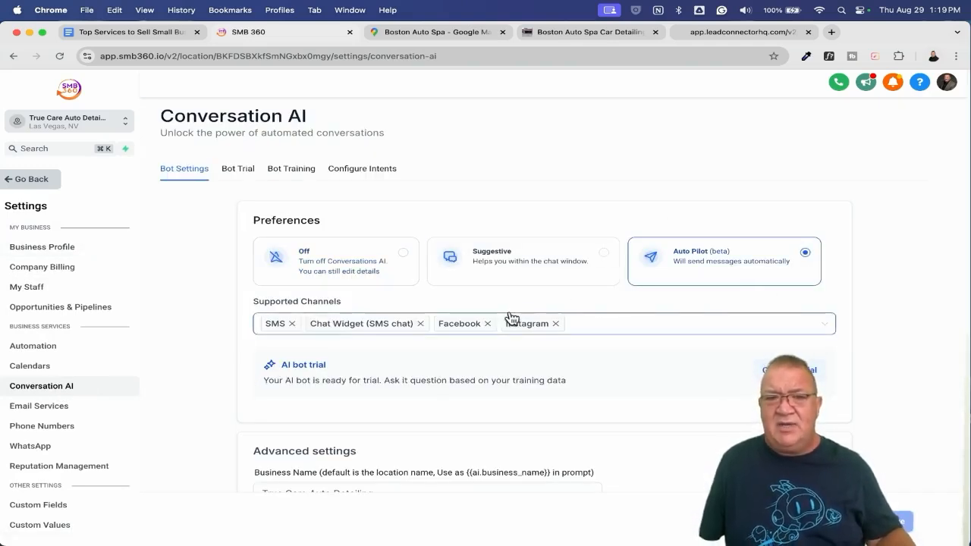
{"action": "scroll", "coordinate": [508, 317], "scroll_direction": "up", "scroll_amount": 5}
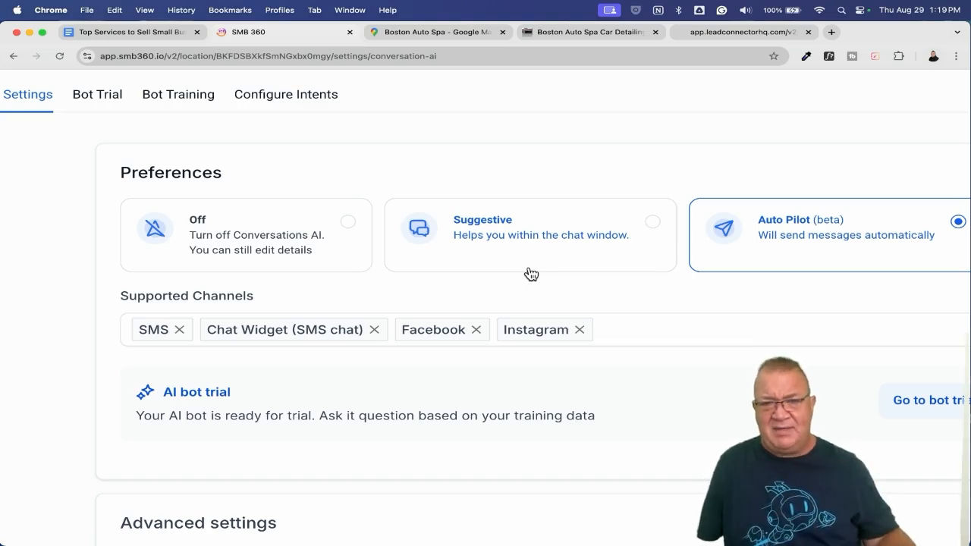
{"action": "key", "text": "super+minus"}
{"action": "key", "text": "super+minus"}
{"action": "key", "text": "super+minus"}
{"action": "scroll", "coordinate": [434, 369], "scroll_direction": "down", "scroll_amount": 1}
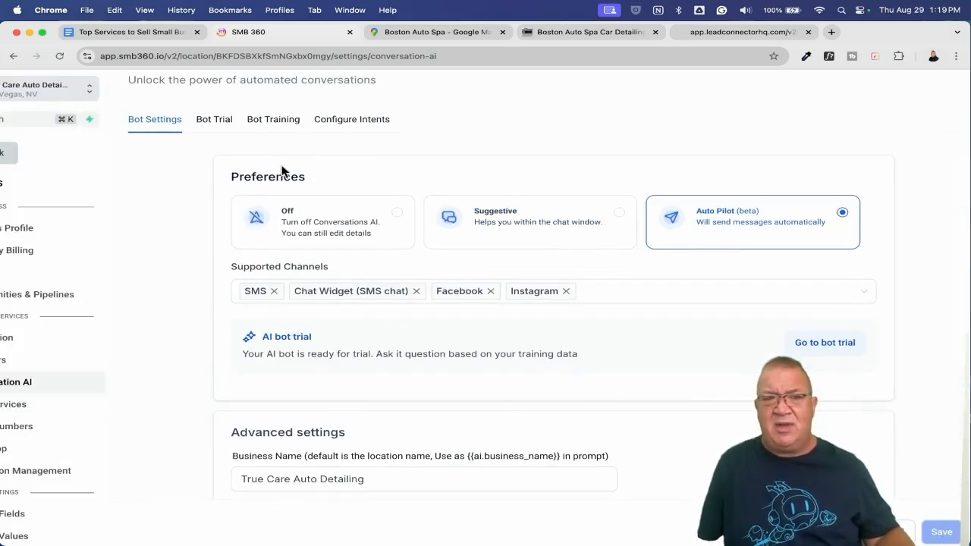
Examine the bot training's web crawler domain and expand its uploaded links to review the trained page.
{"action": "left_click", "coordinate": [273, 120]}
{"action": "left_click", "coordinate": [539, 225]}
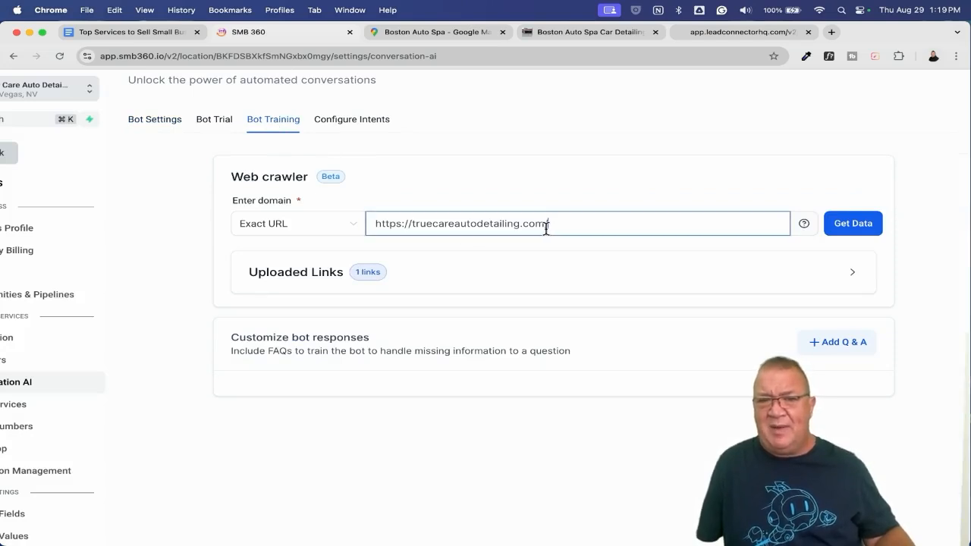
{"action": "left_click_drag", "start_coordinate": [372, 223], "coordinate": [598, 223]}
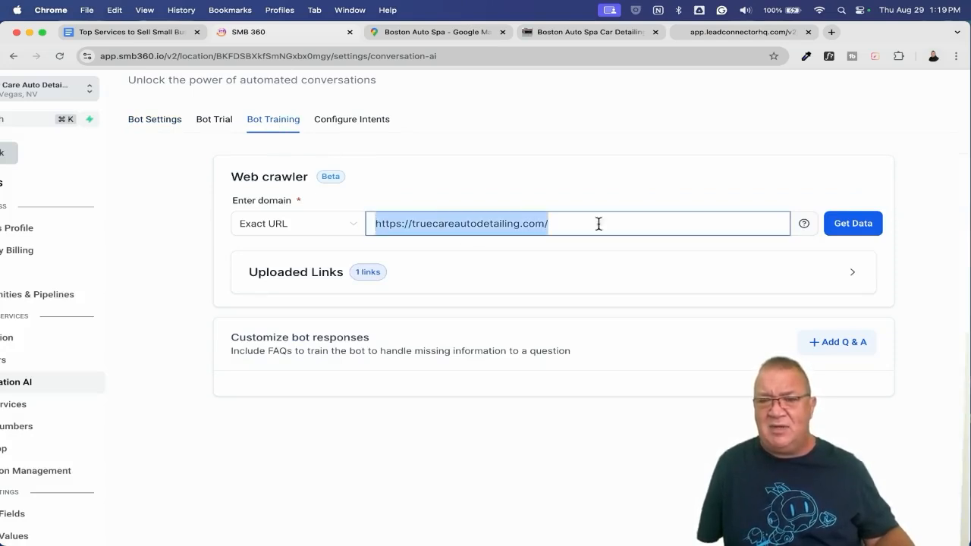
{"action": "left_click", "coordinate": [853, 275]}
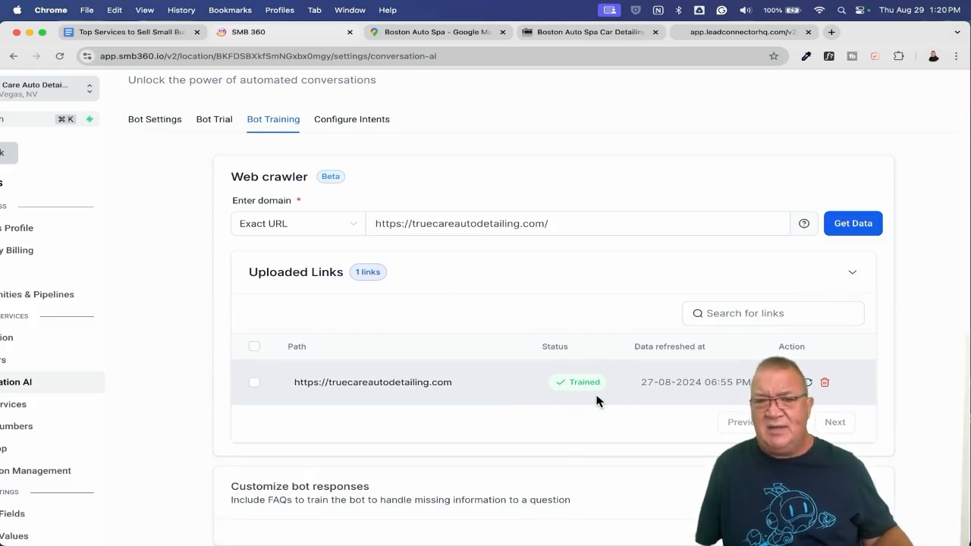
Review the site preview down to its Frequently Asked Questions, and close the preview and the Boston Auto Spa website.
{"action": "left_click", "coordinate": [740, 35]}
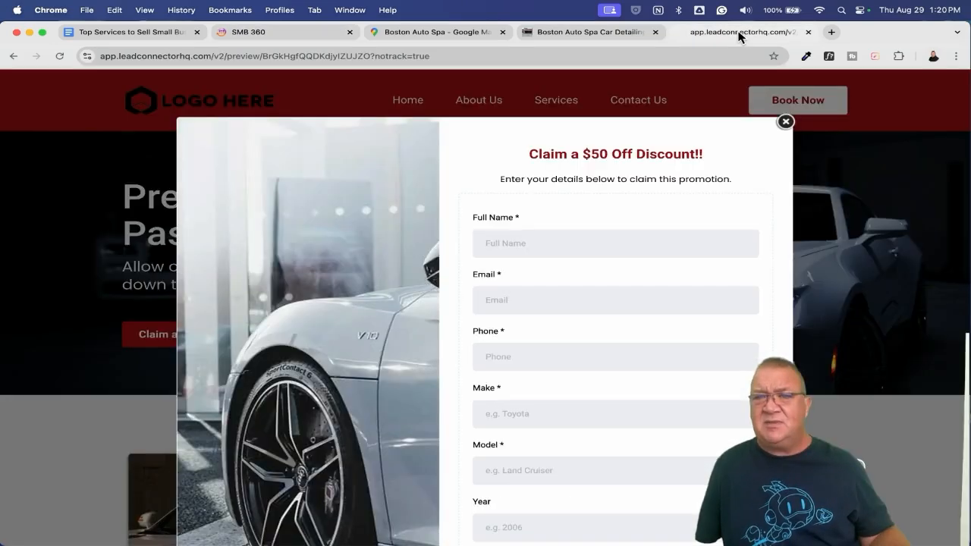
{"action": "left_click", "coordinate": [785, 121]}
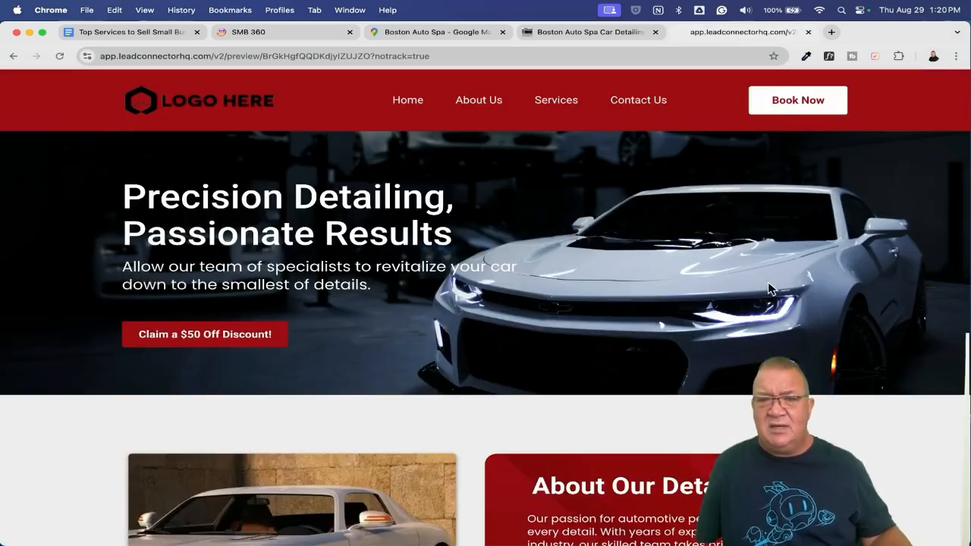
{"action": "scroll", "coordinate": [768, 288], "scroll_direction": "down", "scroll_amount": 15}
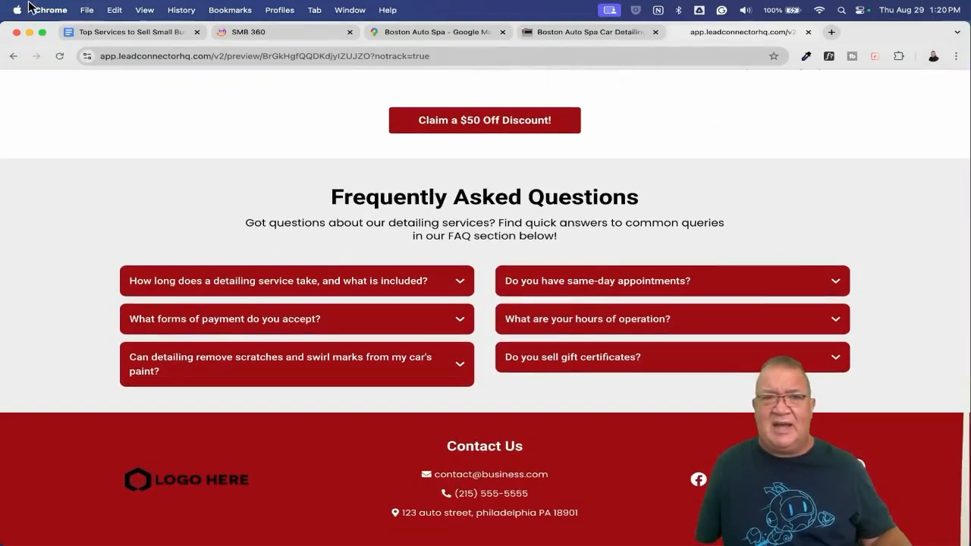
{"action": "left_click", "coordinate": [14, 56]}
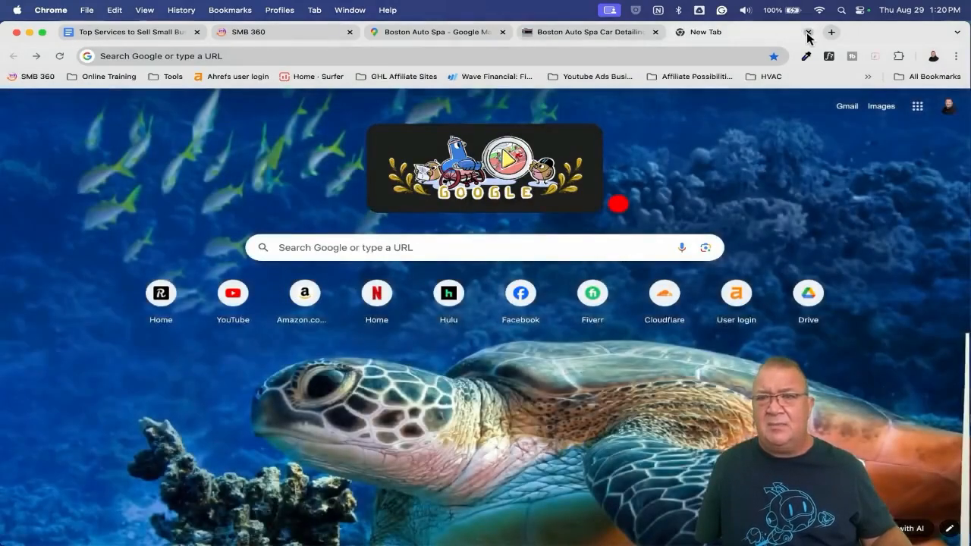
{"action": "left_click", "coordinate": [807, 33]}
{"action": "left_click", "coordinate": [655, 31]}
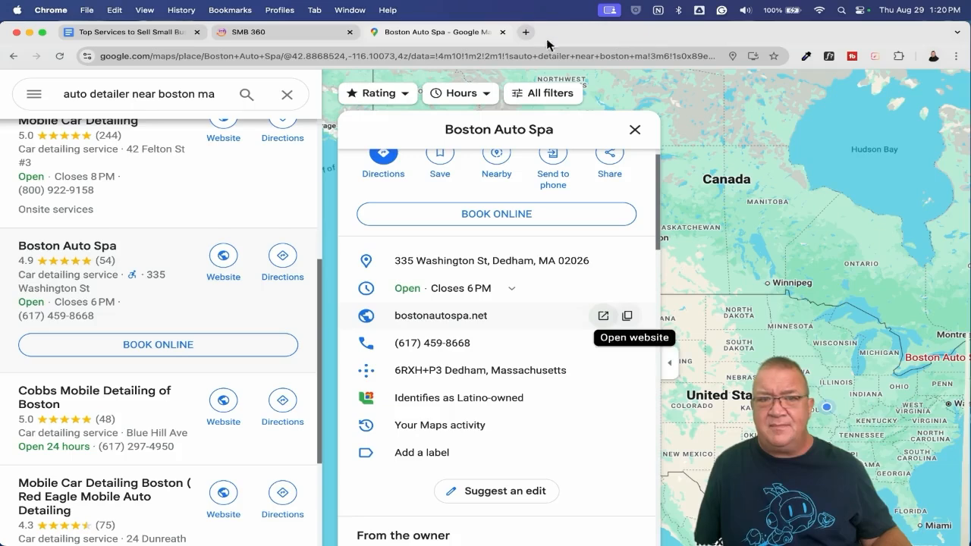
In SMB 360's Conversation AI intents, review the calendar choices for Appointment Booking and select Schedule a Detailing Consultation.
{"action": "left_click", "coordinate": [254, 32]}
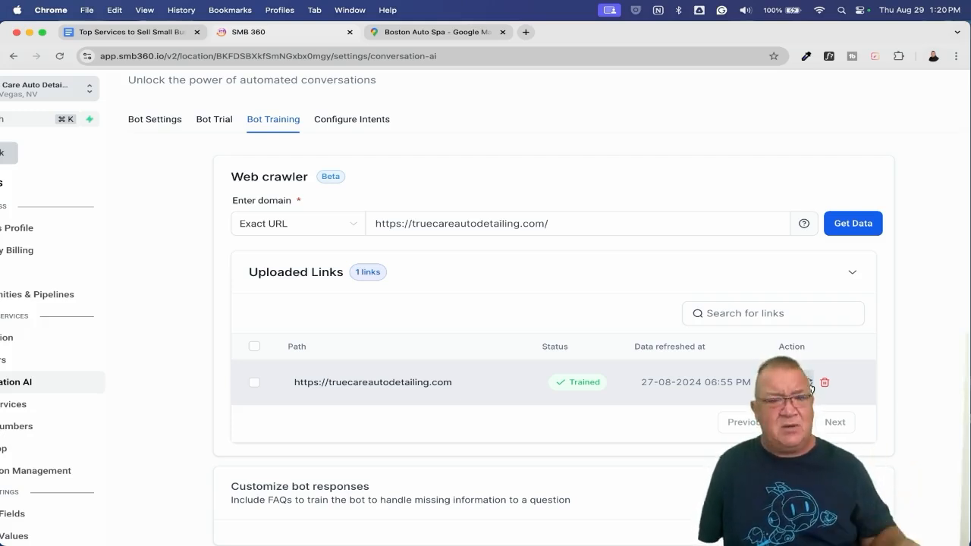
{"action": "left_click", "coordinate": [355, 119]}
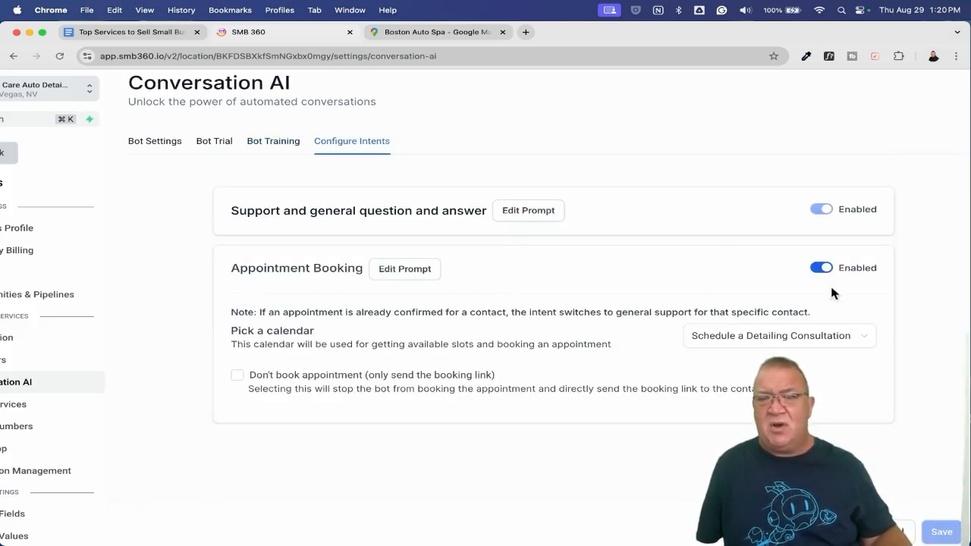
{"action": "scroll", "coordinate": [819, 273], "scroll_direction": "up", "scroll_amount": 3}
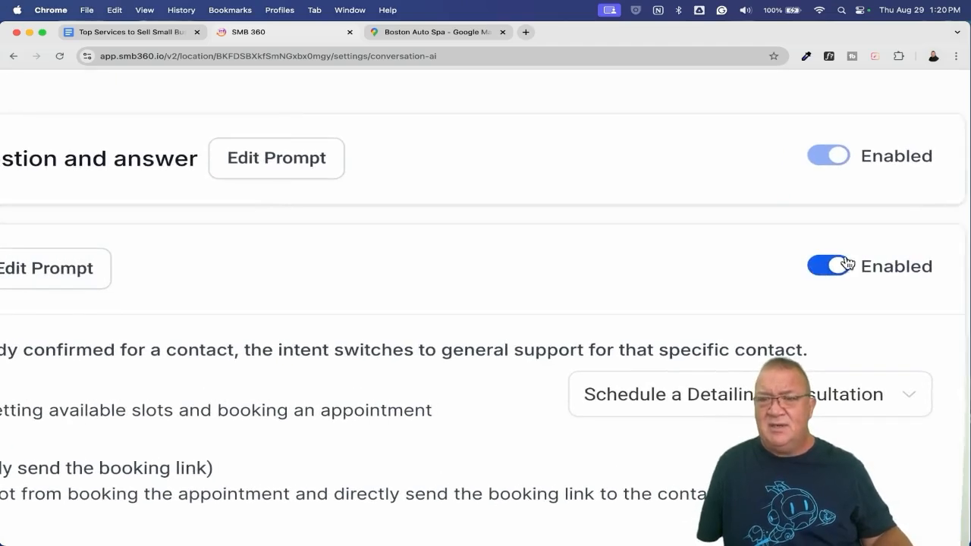
{"action": "scroll", "coordinate": [846, 281], "scroll_direction": "down", "scroll_amount": 2}
{"action": "left_click", "coordinate": [891, 335]}
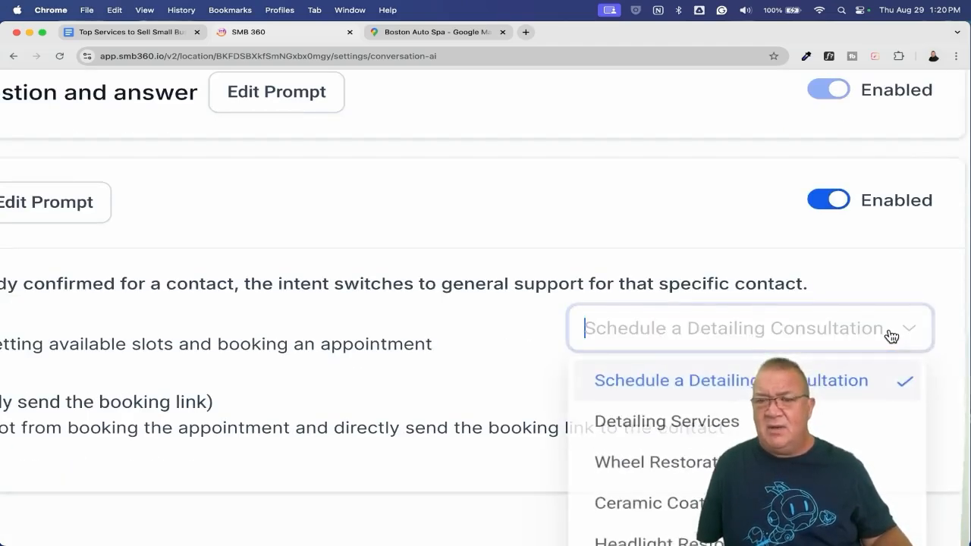
{"action": "scroll", "coordinate": [889, 336], "scroll_direction": "down", "scroll_amount": 3}
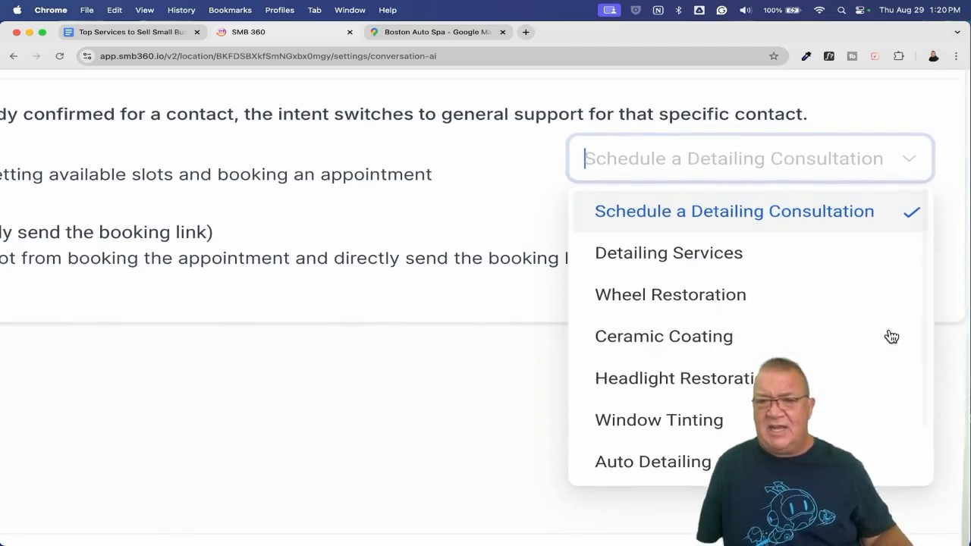
{"action": "left_click", "coordinate": [701, 224]}
{"action": "scroll", "coordinate": [511, 216], "scroll_direction": "down", "scroll_amount": 3}
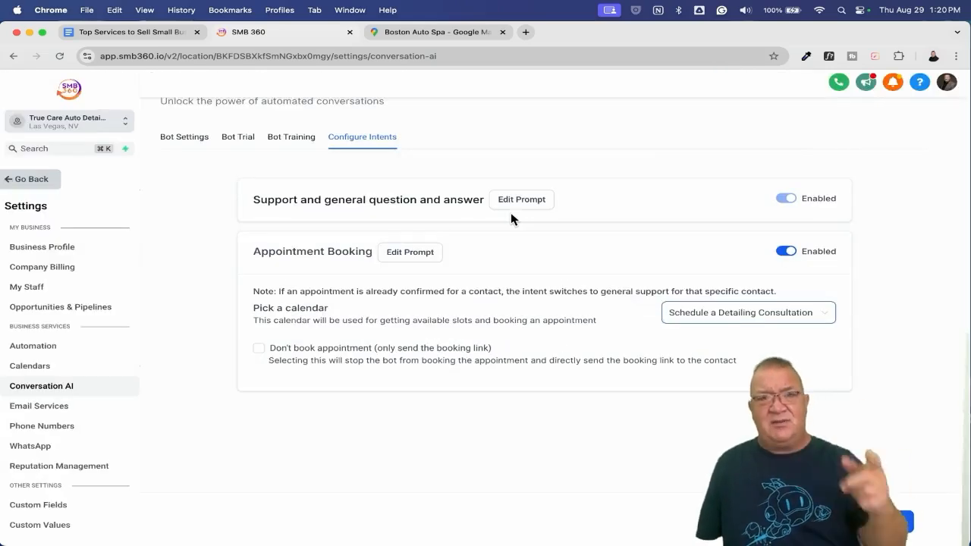
Check the Top Services document, return to SMB 360, leave the settings and open the marketing Social Planner.
{"action": "left_click", "coordinate": [106, 32]}
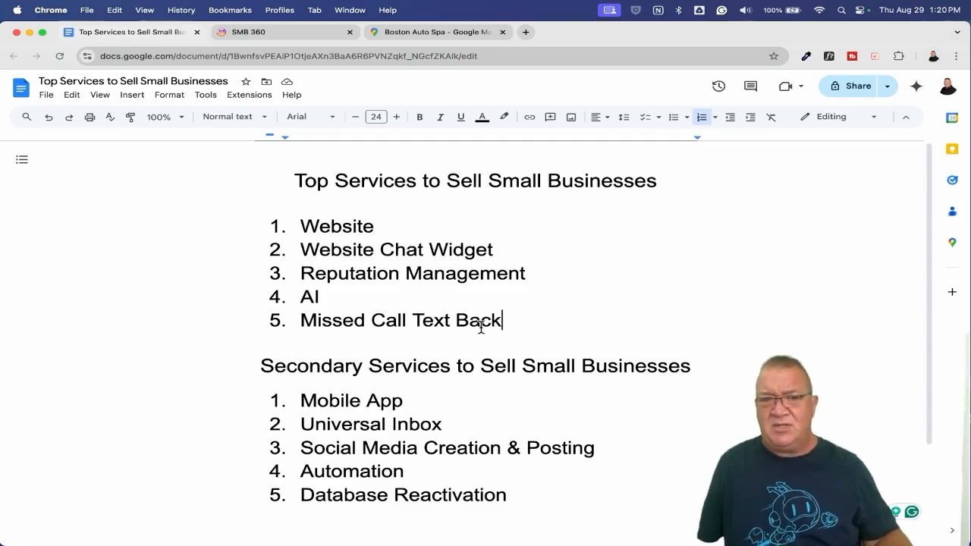
{"action": "left_click", "coordinate": [255, 32]}
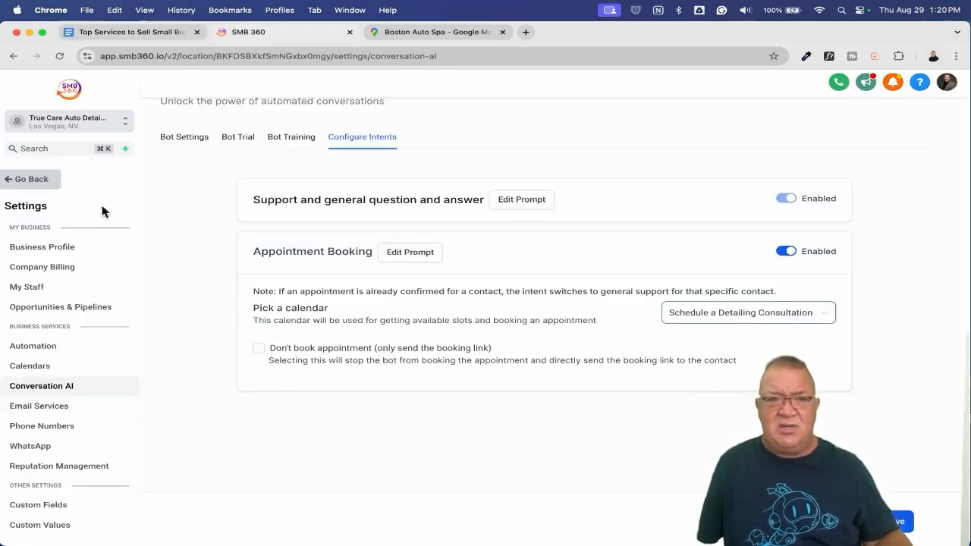
{"action": "left_click", "coordinate": [25, 182]}
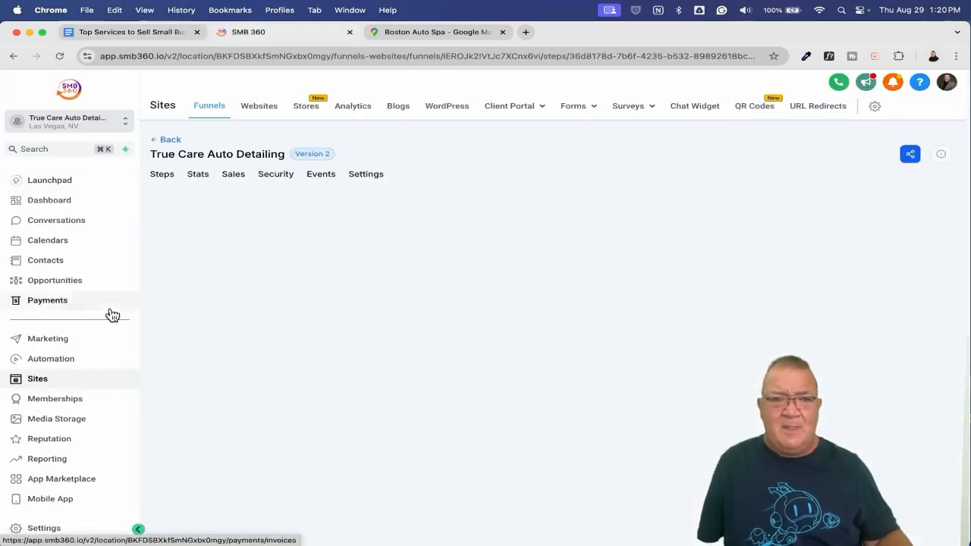
{"action": "left_click", "coordinate": [66, 338]}
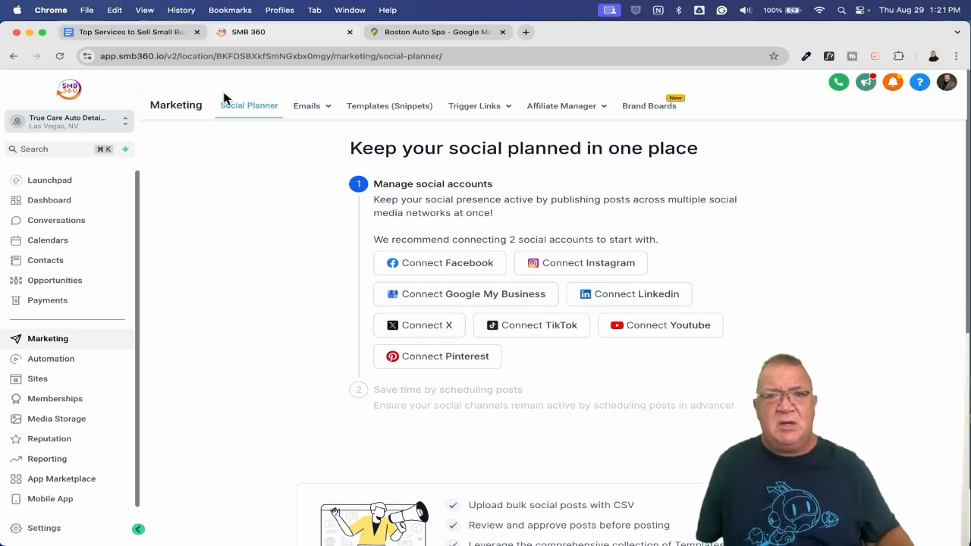
Highlight Database Reactivation in the Top Services document, and switch to SMB 360's contacts list.
{"action": "left_click", "coordinate": [104, 33]}
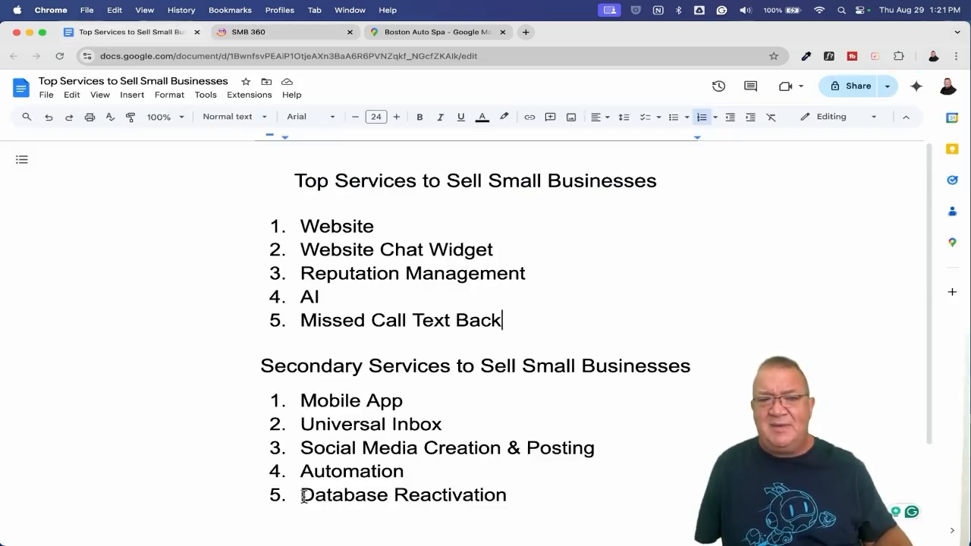
{"action": "left_click_drag", "start_coordinate": [305, 494], "coordinate": [528, 485]}
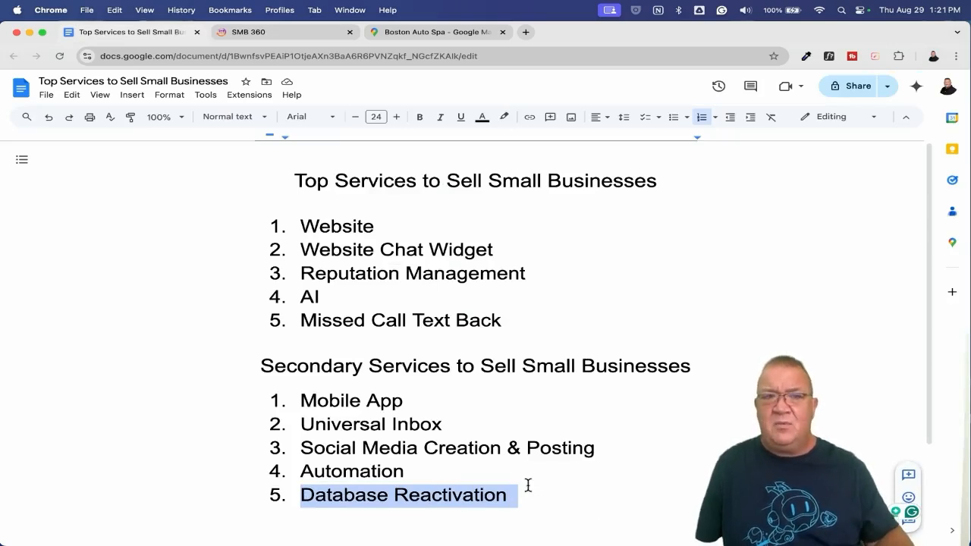
{"action": "left_click", "coordinate": [280, 32]}
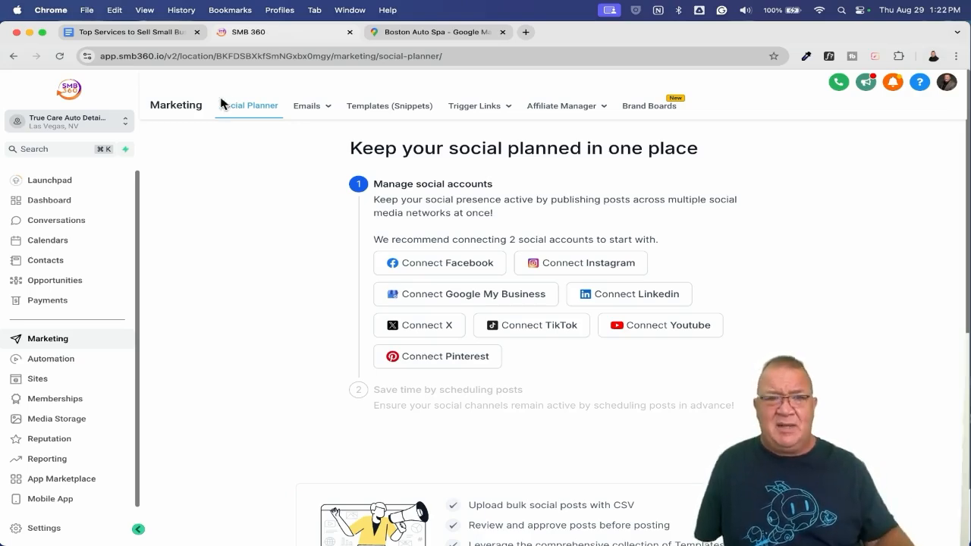
{"action": "left_click", "coordinate": [42, 262]}
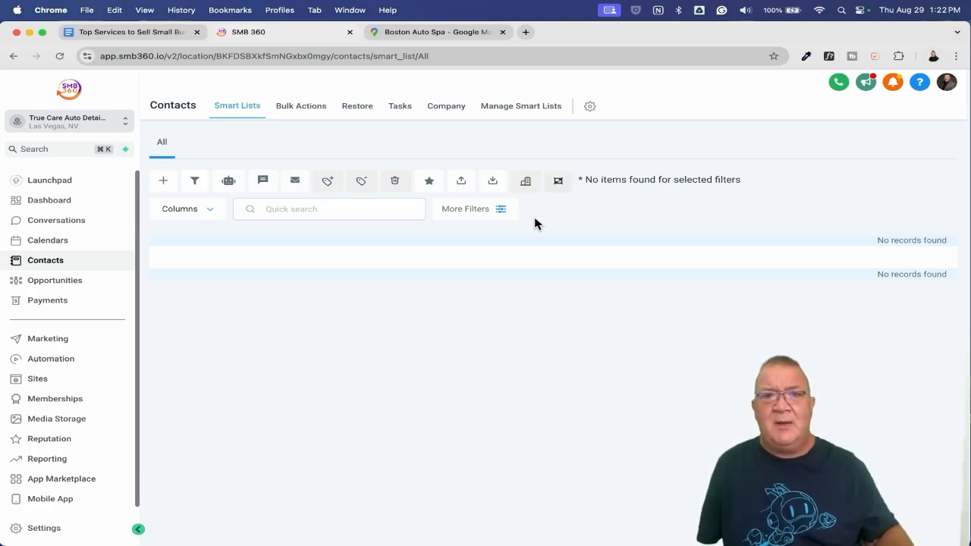
Switch to Google Maps, browse the Boston auto detailers and view the Cobbs Mobile Detailing of Boston listing, and return to SMB 360.
{"action": "left_click", "coordinate": [432, 32]}
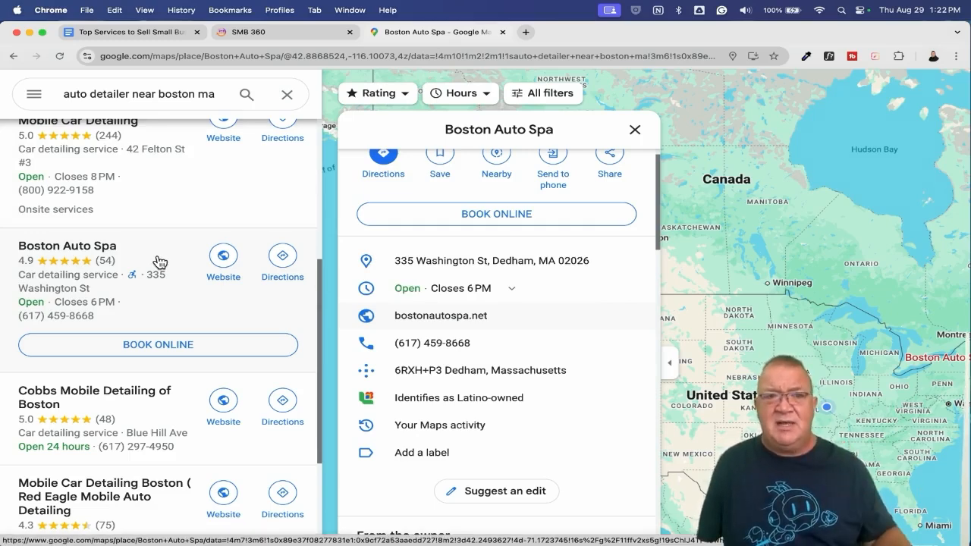
{"action": "scroll", "coordinate": [174, 287], "scroll_direction": "down", "scroll_amount": 3}
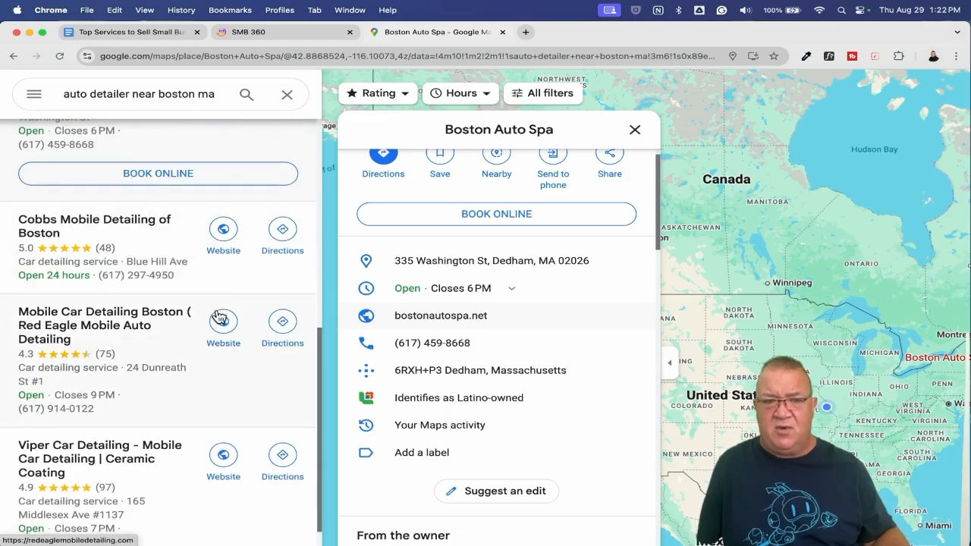
{"action": "left_click", "coordinate": [169, 249]}
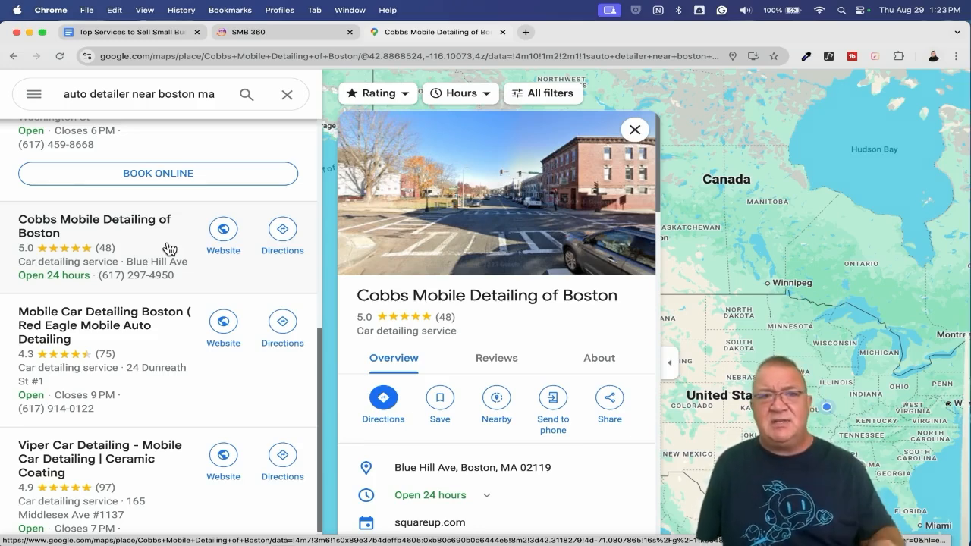
{"action": "left_click", "coordinate": [258, 32]}
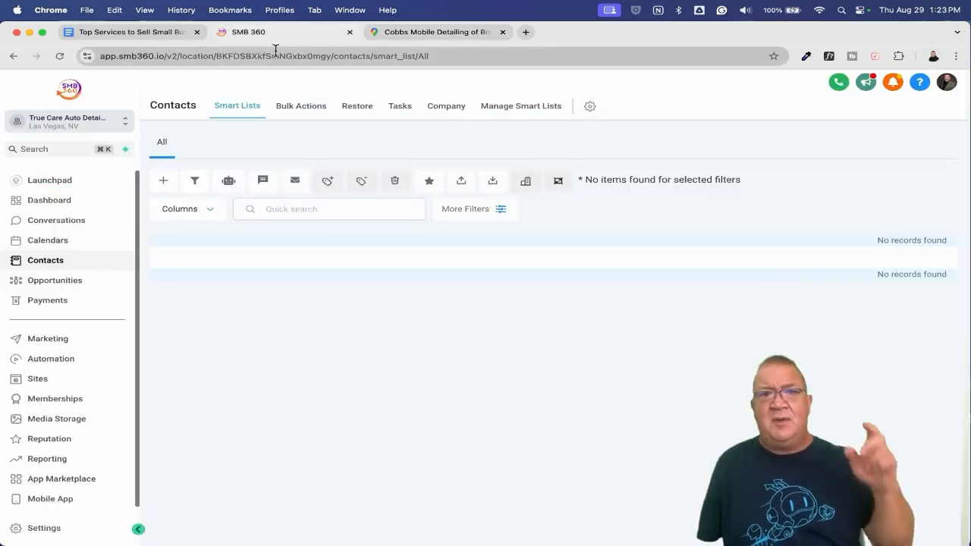